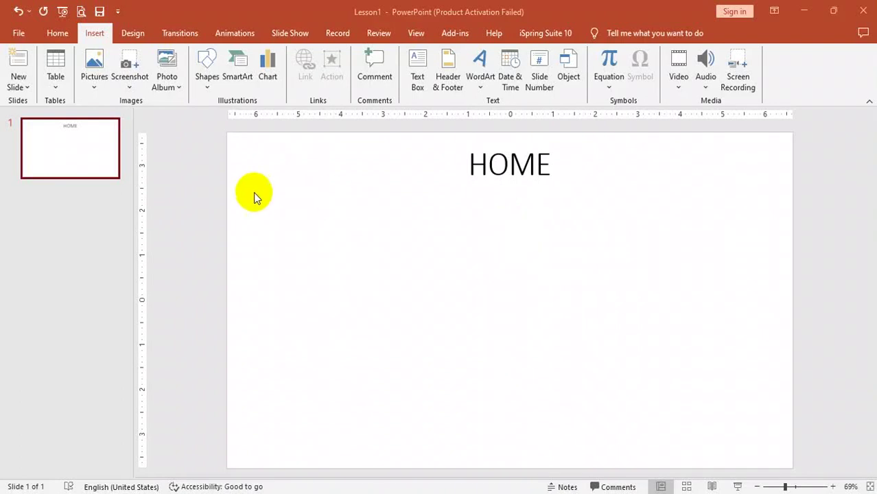
On the HOME slide, draw a rounded rectangle below and left of the title.
{"action": "left_click", "coordinate": [83, 150]}
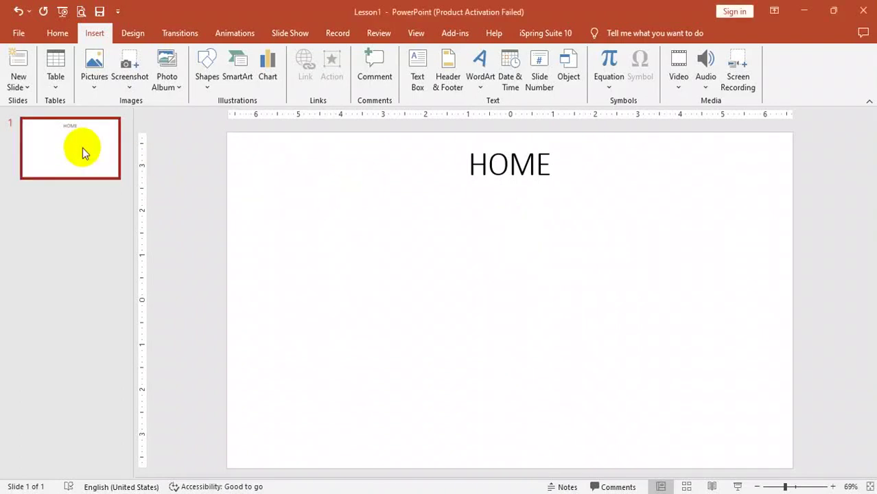
{"action": "left_click", "coordinate": [521, 159]}
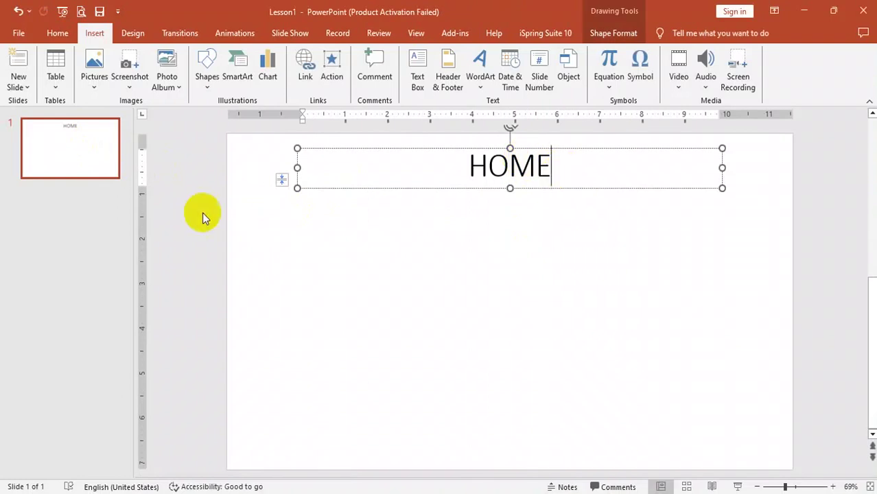
{"action": "left_click", "coordinate": [53, 155]}
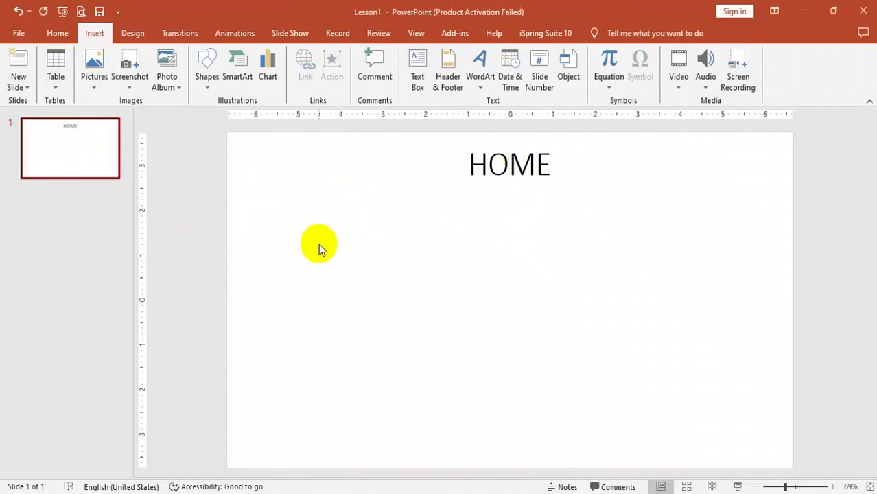
{"action": "left_click", "coordinate": [98, 34]}
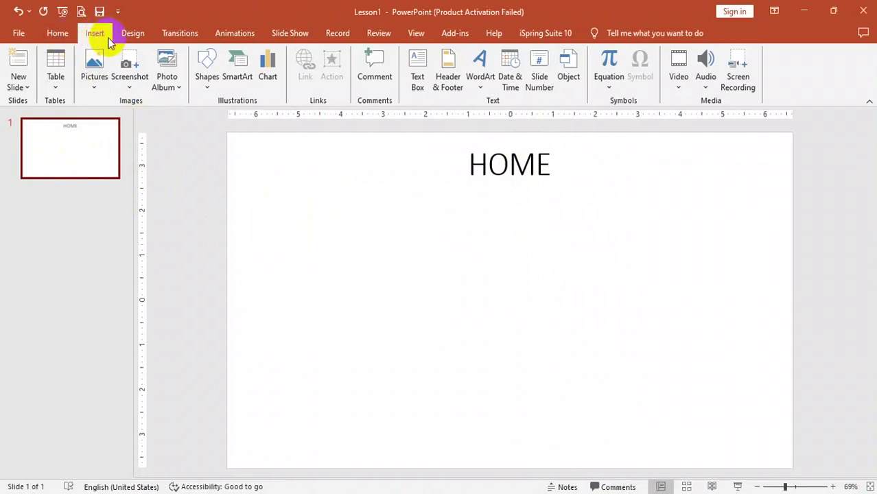
{"action": "left_click", "coordinate": [204, 91]}
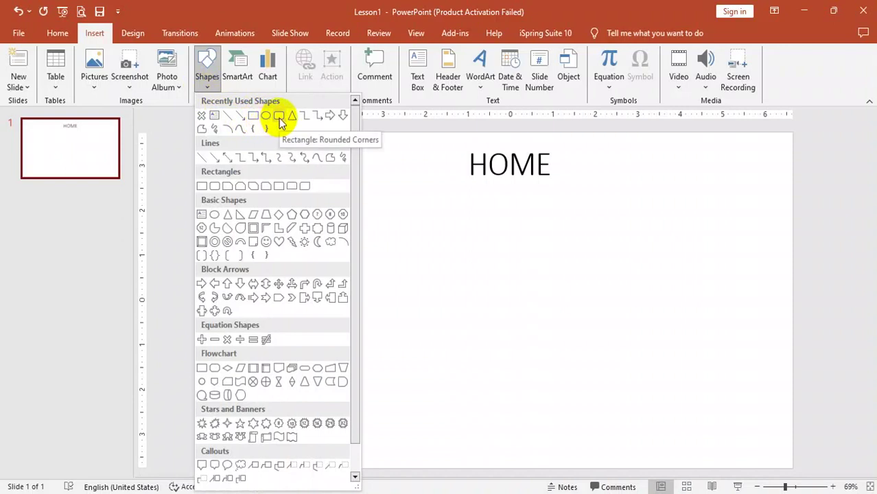
{"action": "left_click", "coordinate": [279, 122]}
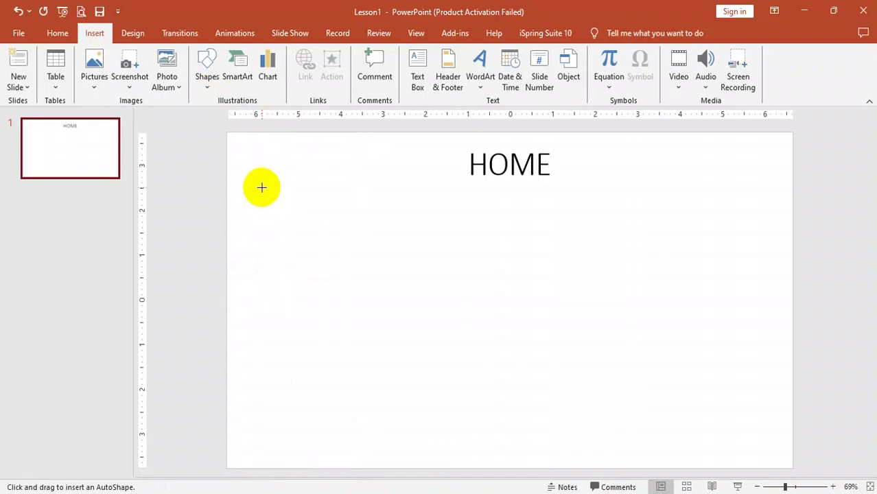
{"action": "mouse_move", "coordinate": [261, 197]}
{"action": "left_mouse_down"}
{"action": "mouse_move", "coordinate": [294, 227]}
{"action": "mouse_move", "coordinate": [352, 245]}
{"action": "left_mouse_up"}
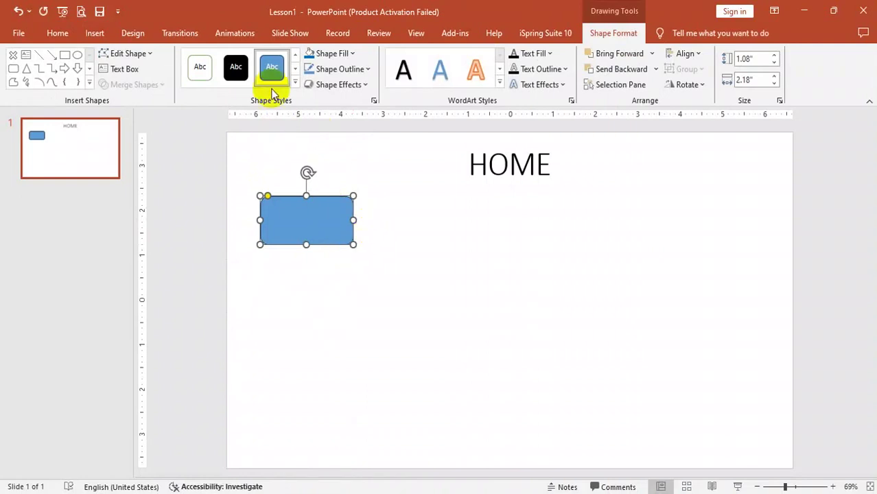
Apply the black theme shape style to the rounded rectangle.
{"action": "left_click", "coordinate": [237, 68]}
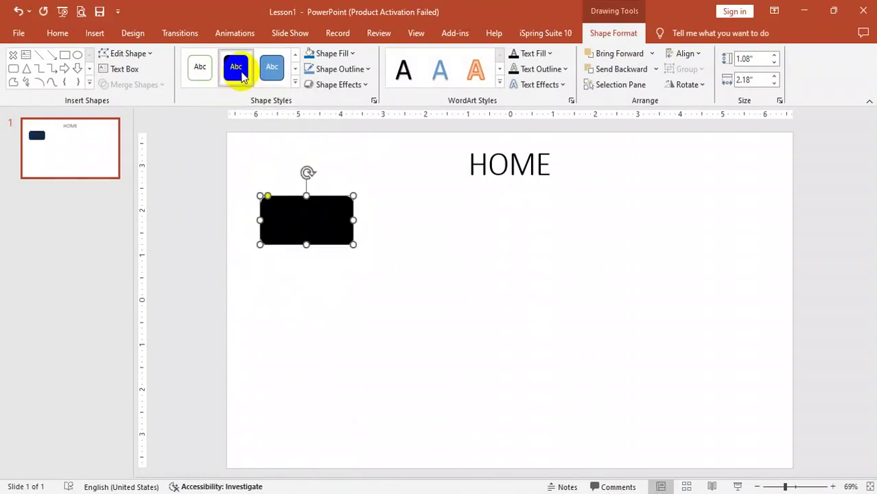
{"action": "left_click", "coordinate": [296, 84]}
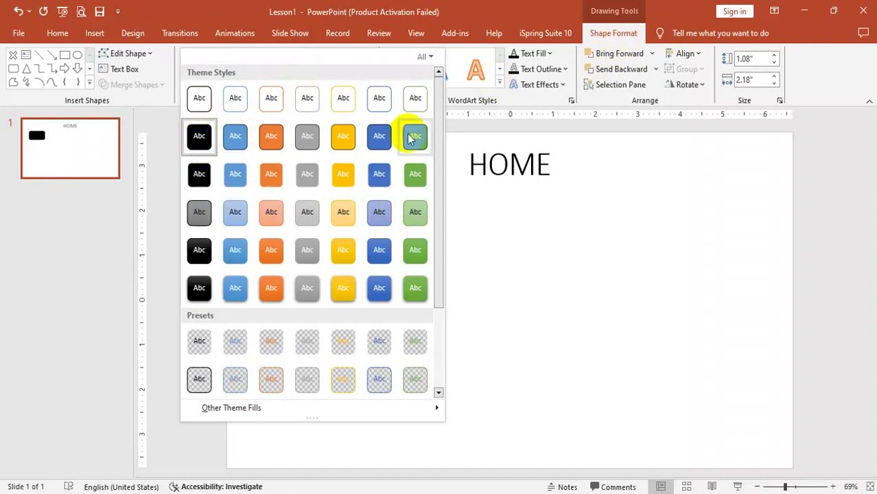
{"action": "left_click", "coordinate": [197, 142]}
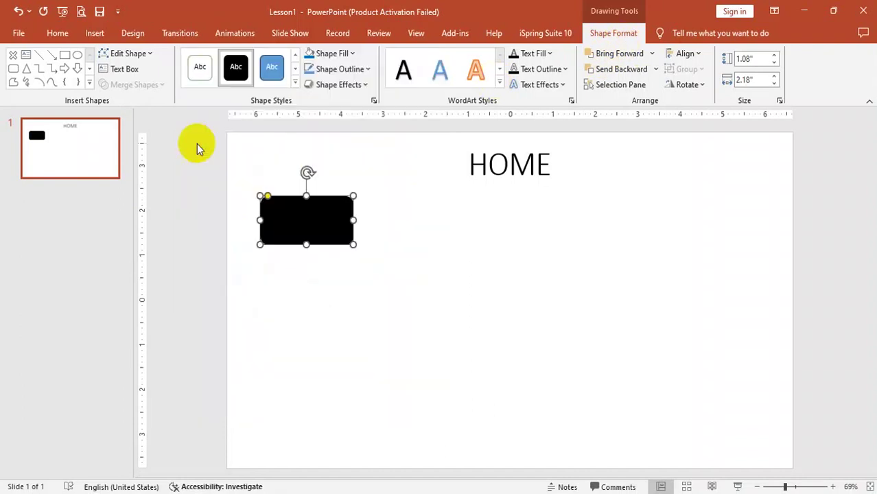
Type 'Slide - 1' as the rectangle's label.
{"action": "left_click", "coordinate": [288, 204]}
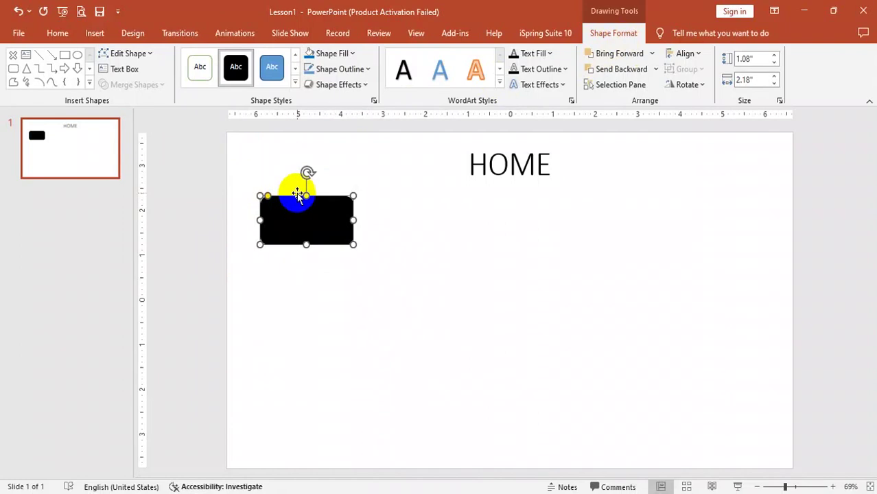
{"action": "type", "text": "Slide - 1"}
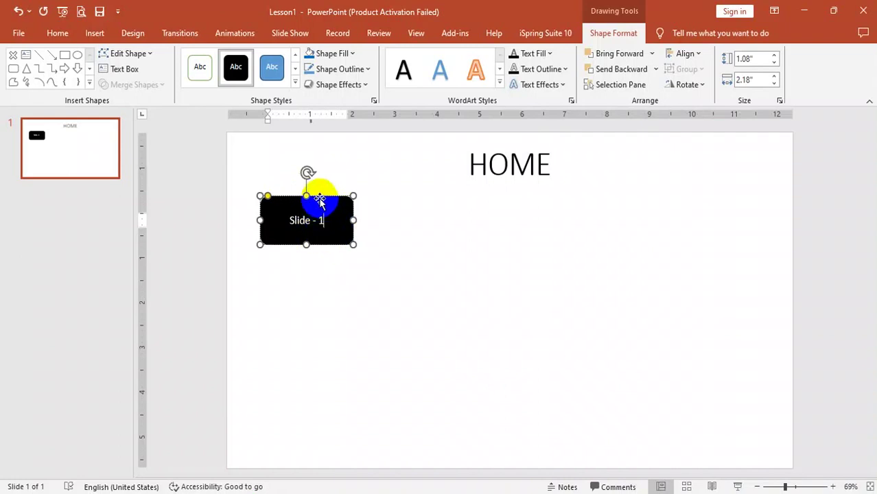
{"action": "left_click", "coordinate": [324, 208]}
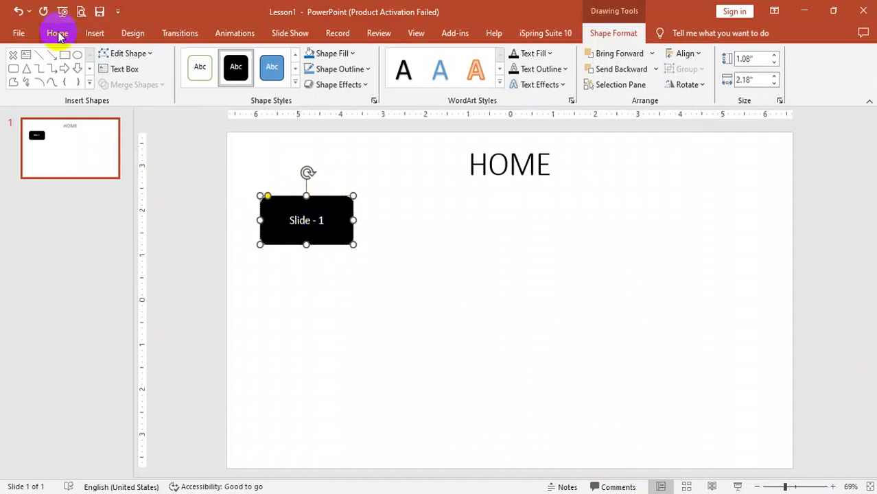
Enlarge the Slide - 1 label to 36-point font.
{"action": "left_click", "coordinate": [57, 33]}
{"action": "left_click", "coordinate": [267, 58]}
{"action": "left_click", "coordinate": [267, 59]}
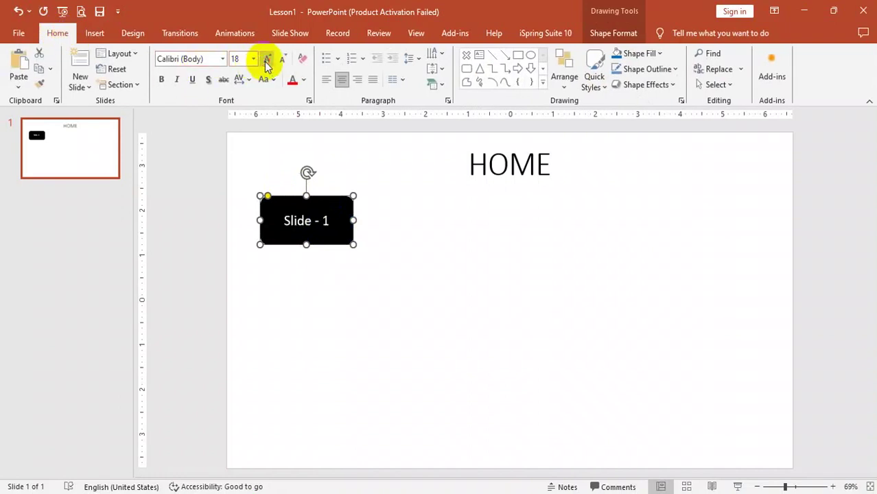
{"action": "left_click", "coordinate": [267, 58]}
{"action": "left_click", "coordinate": [268, 59]}
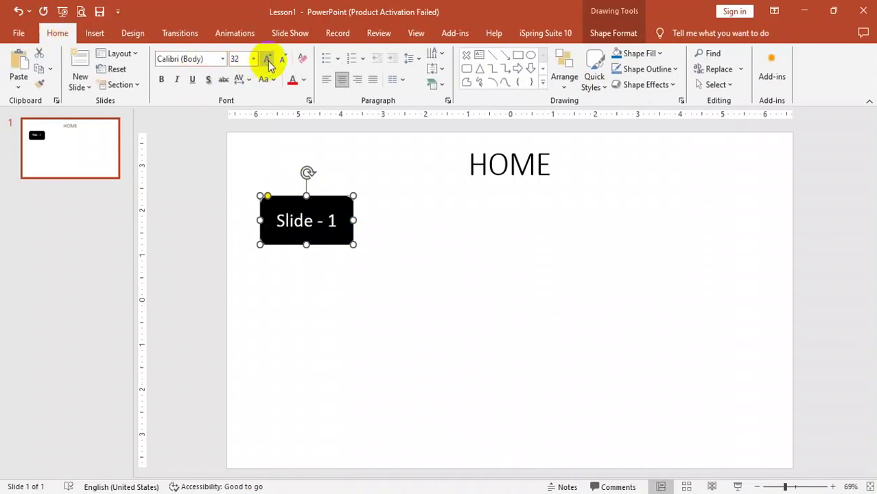
{"action": "left_click", "coordinate": [253, 59]}
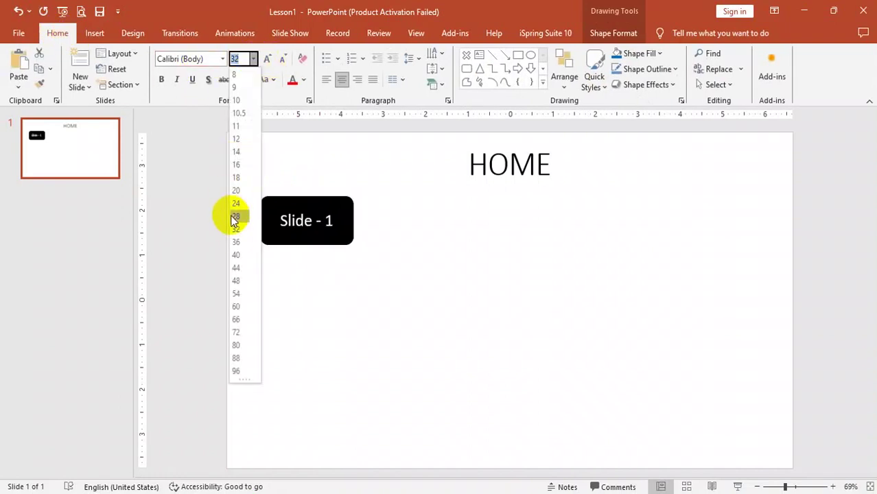
{"action": "left_click", "coordinate": [235, 241]}
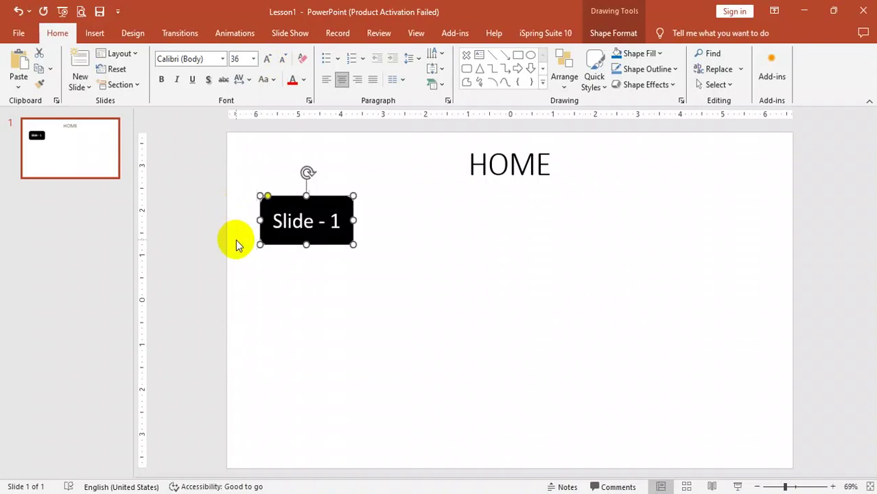
{"action": "left_click", "coordinate": [399, 274]}
{"action": "left_click", "coordinate": [348, 240]}
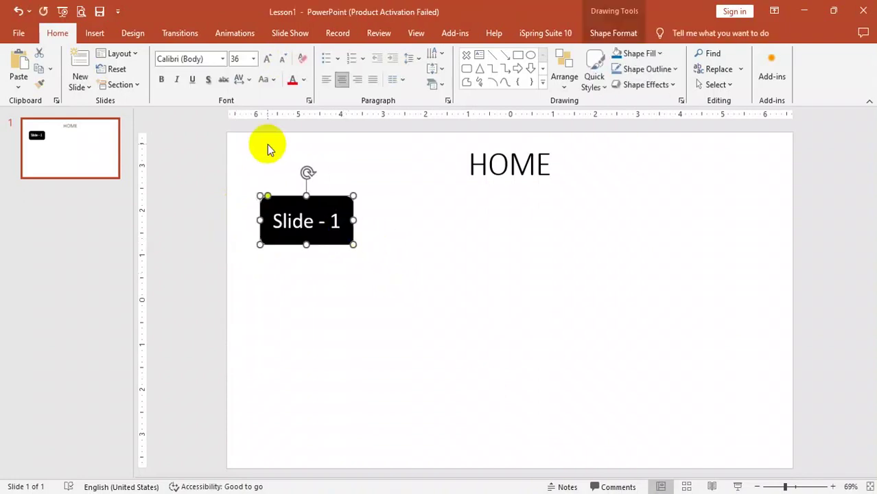
Bold the Slide - 1 label, then delete a trial copy of the button.
{"action": "left_click", "coordinate": [163, 81]}
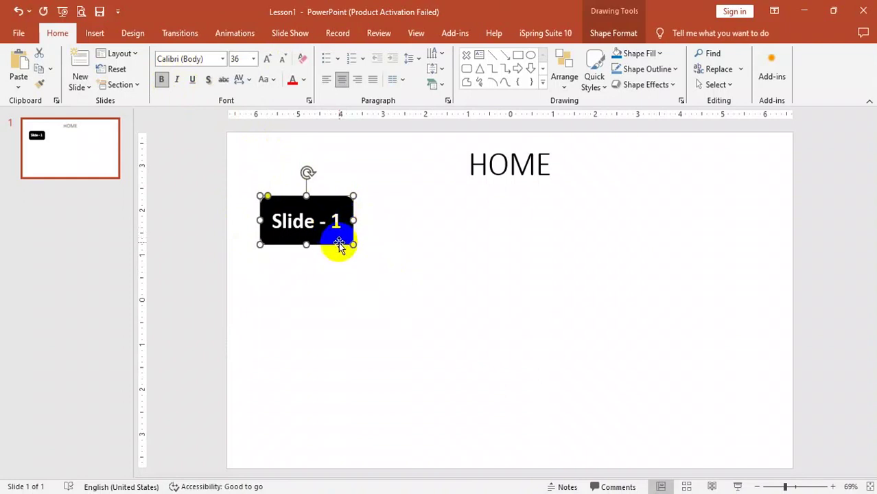
{"action": "left_click_drag", "start_coordinate": [339, 242], "coordinate": [459, 247]}
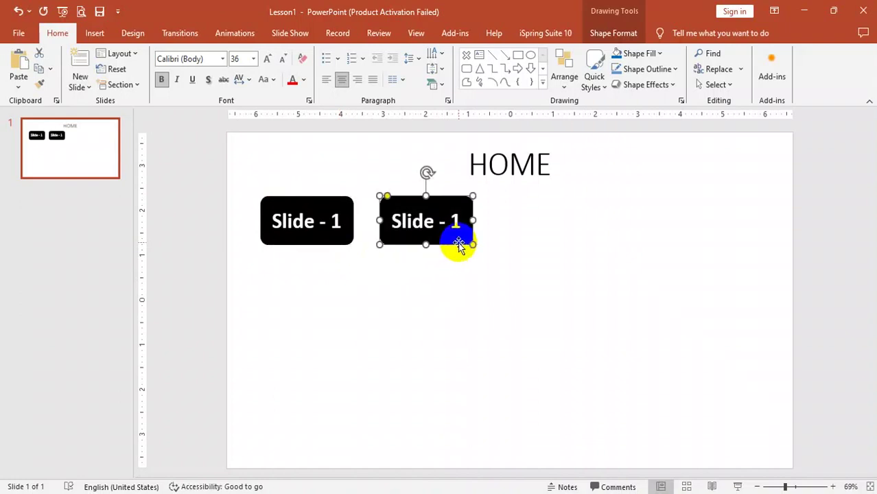
{"action": "key", "text": "Delete"}
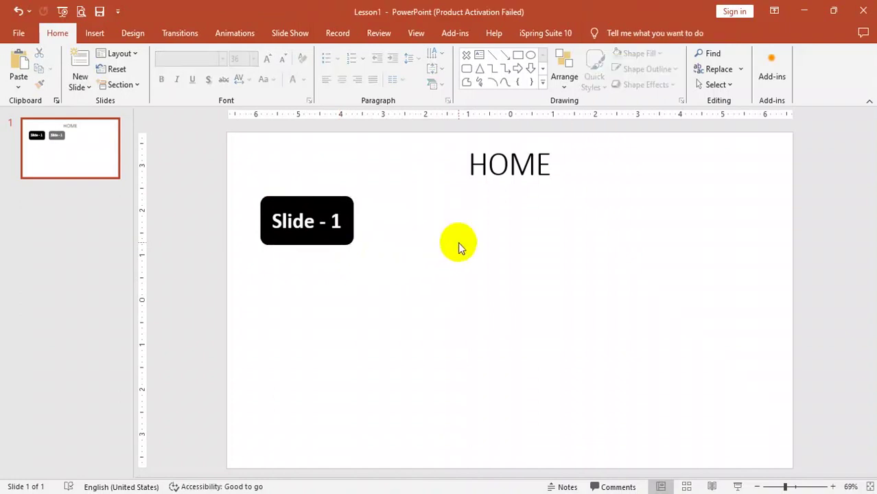
Draw a second rounded rectangle to the right of the Slide - 1 button.
{"action": "left_click", "coordinate": [101, 36]}
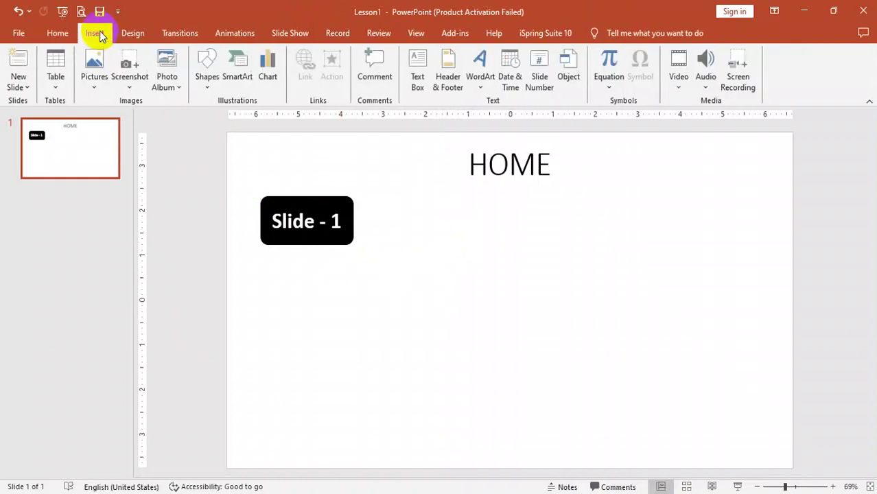
{"action": "left_click", "coordinate": [208, 86]}
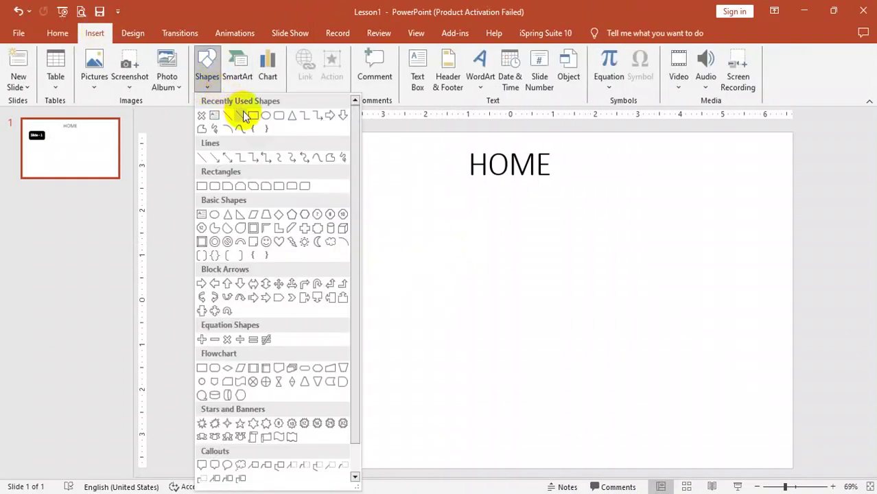
{"action": "left_click", "coordinate": [279, 115]}
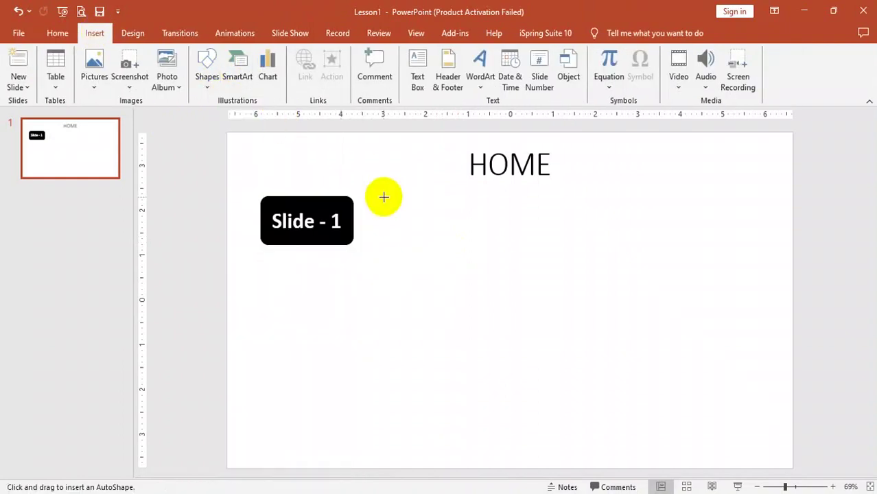
{"action": "mouse_move", "coordinate": [386, 197]}
{"action": "left_mouse_down"}
{"action": "mouse_move", "coordinate": [469, 256]}
{"action": "mouse_move", "coordinate": [478, 245]}
{"action": "left_mouse_up"}
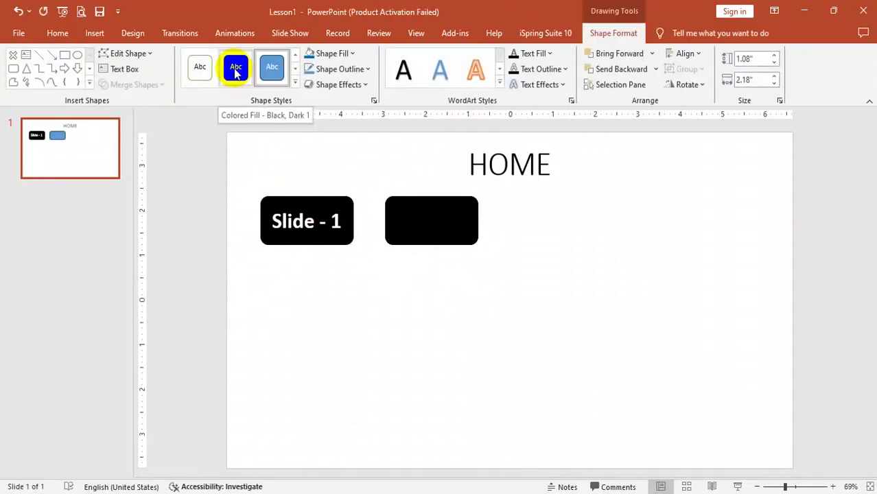
Fill the new rectangle black and draw a text box over it.
{"action": "left_click", "coordinate": [354, 54]}
{"action": "left_click", "coordinate": [319, 84]}
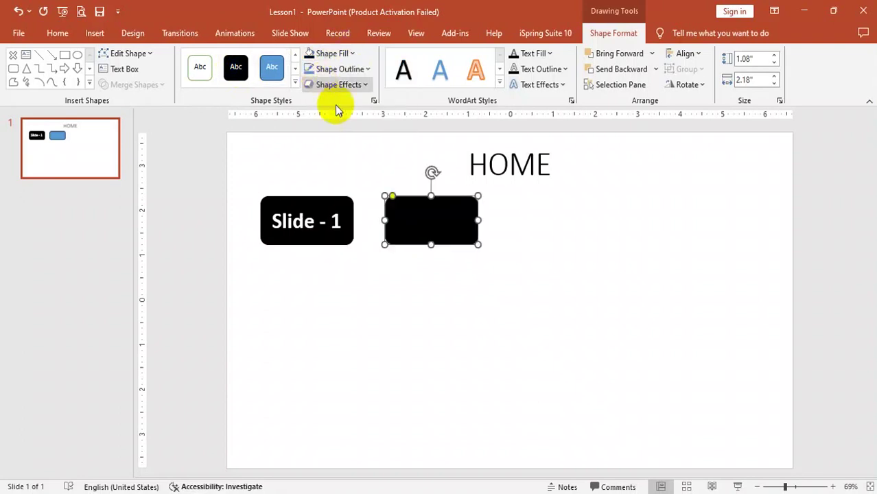
{"action": "left_click", "coordinate": [428, 215]}
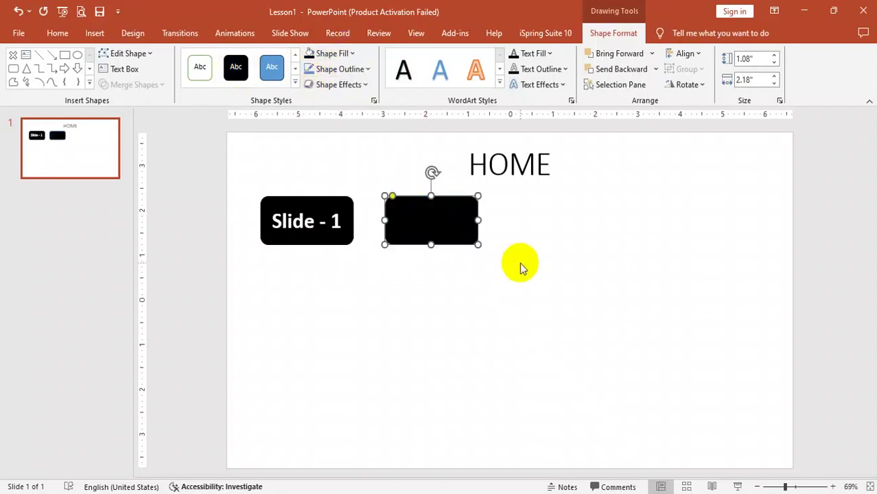
{"action": "left_click", "coordinate": [124, 71]}
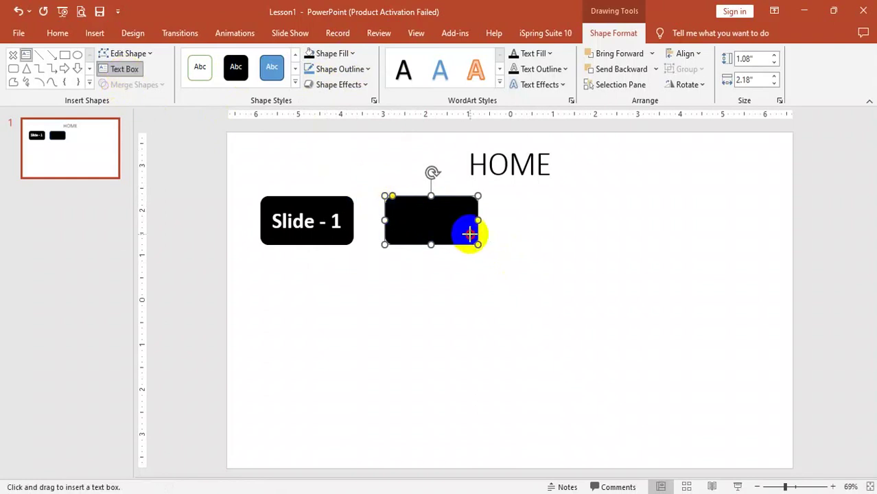
{"action": "left_click_drag", "start_coordinate": [389, 204], "coordinate": [469, 234]}
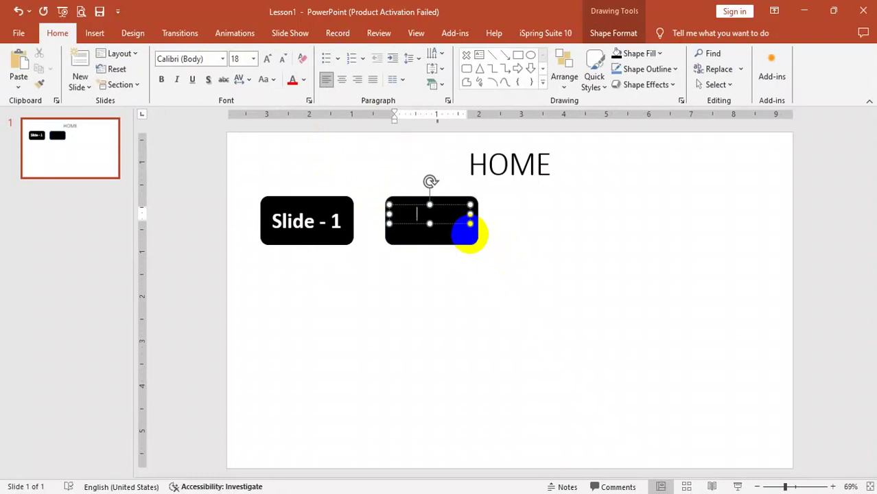
Make the text box's font white and 36 pt.
{"action": "left_click", "coordinate": [458, 226]}
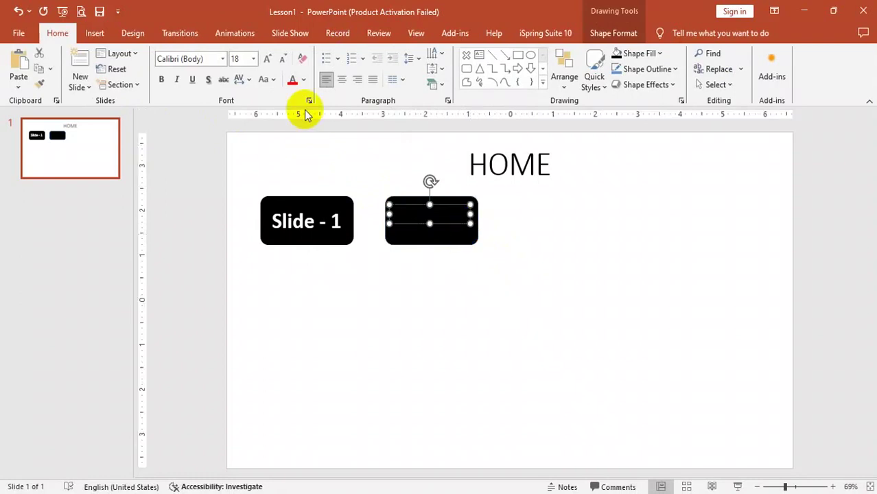
{"action": "left_click", "coordinate": [304, 81]}
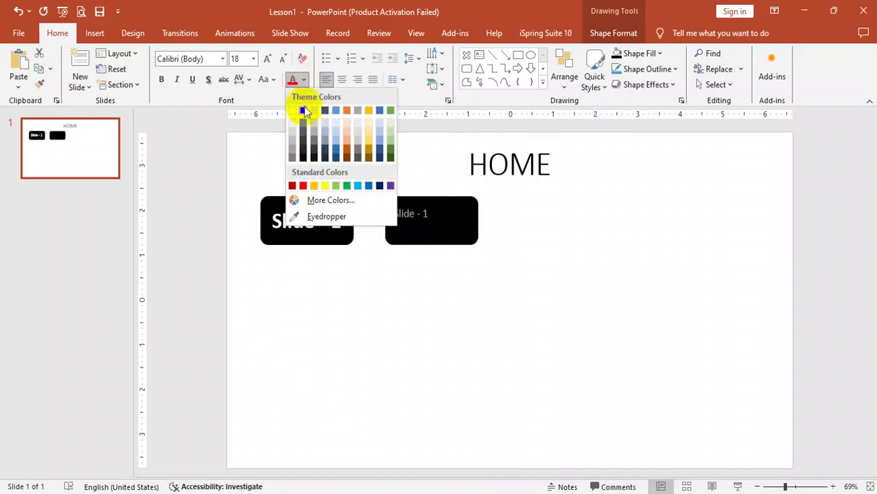
{"action": "left_click", "coordinate": [293, 111]}
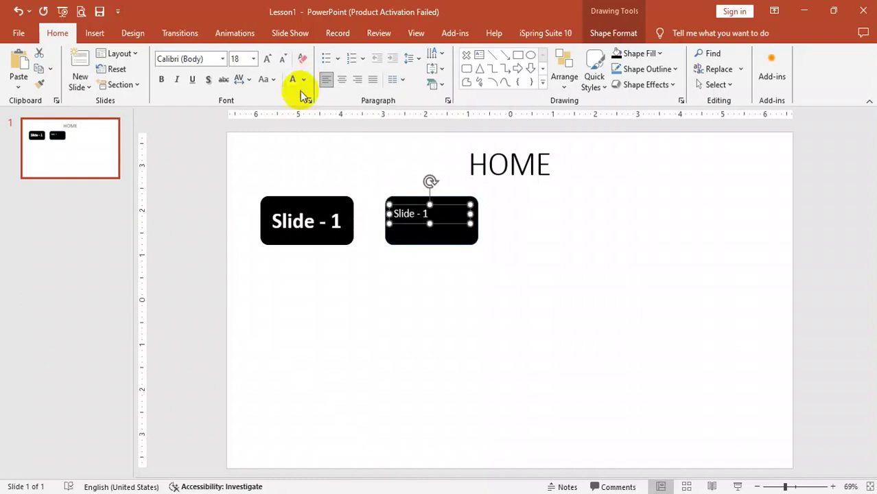
{"action": "left_click", "coordinate": [253, 59]}
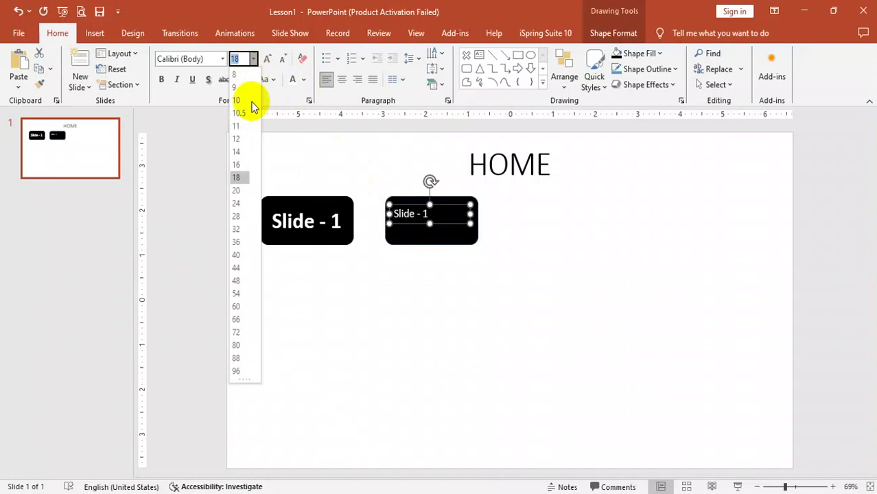
{"action": "left_click", "coordinate": [236, 241]}
Delete the copied button and the second button, leaving only Slide - 1.
{"action": "left_click", "coordinate": [494, 312]}
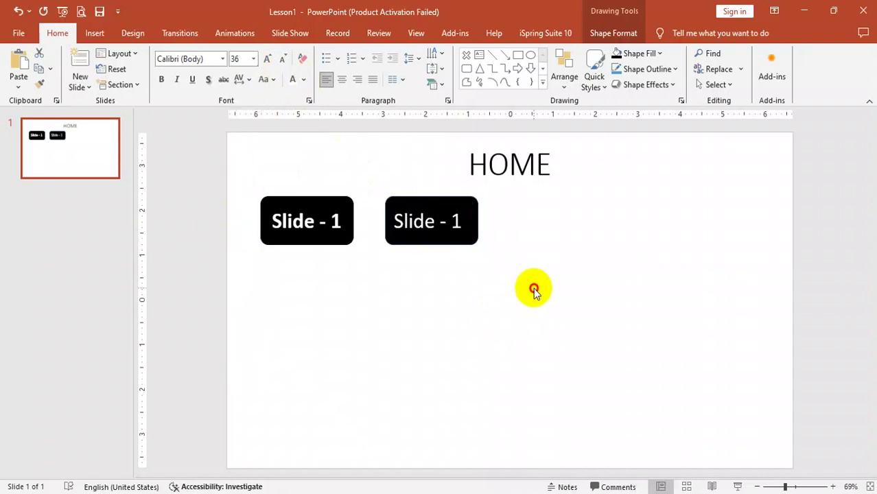
{"action": "left_click", "coordinate": [466, 227]}
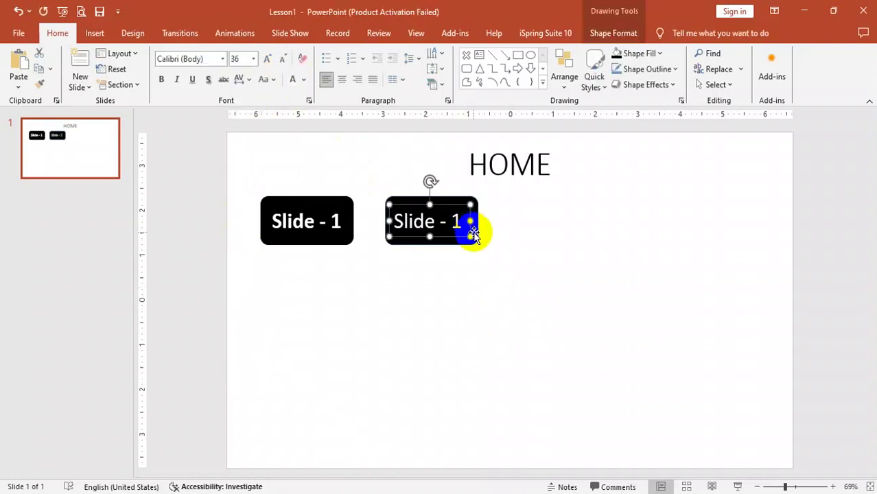
{"action": "left_click", "coordinate": [475, 233]}
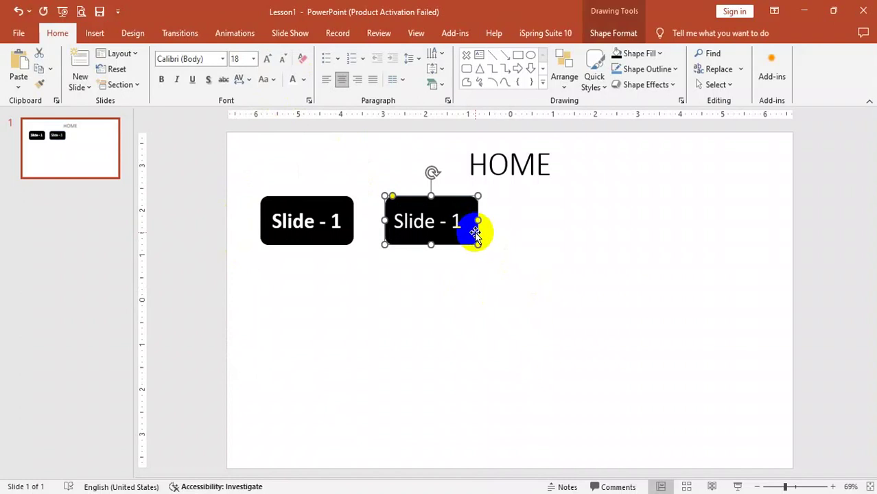
{"action": "left_click_drag", "start_coordinate": [475, 233], "coordinate": [598, 239], "text": "ctrl"}
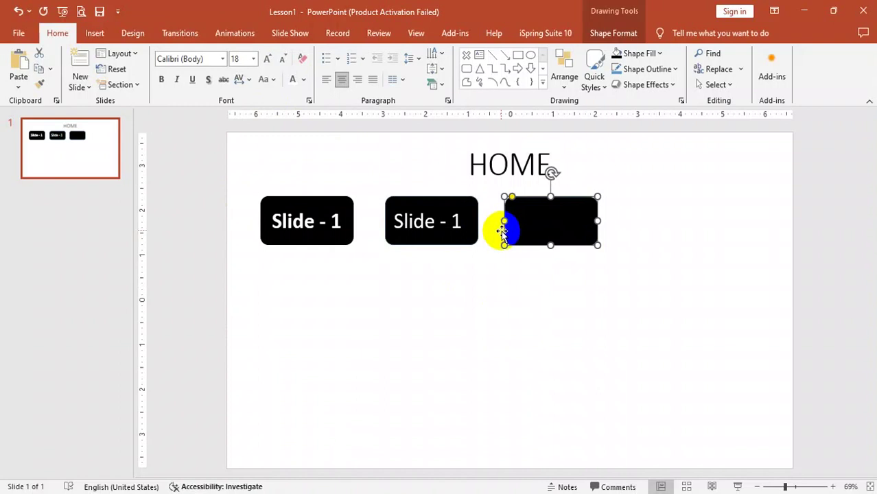
{"action": "key", "text": "Delete"}
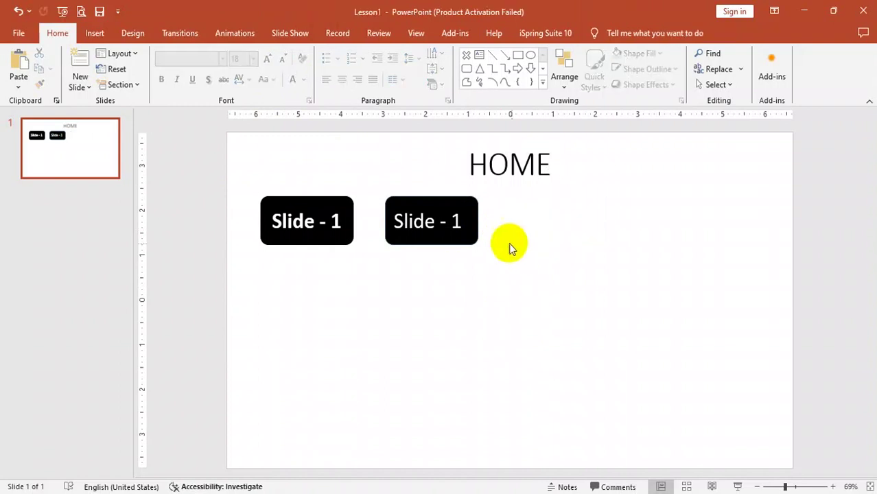
{"action": "left_click", "coordinate": [473, 242]}
{"action": "key", "text": "Delete"}
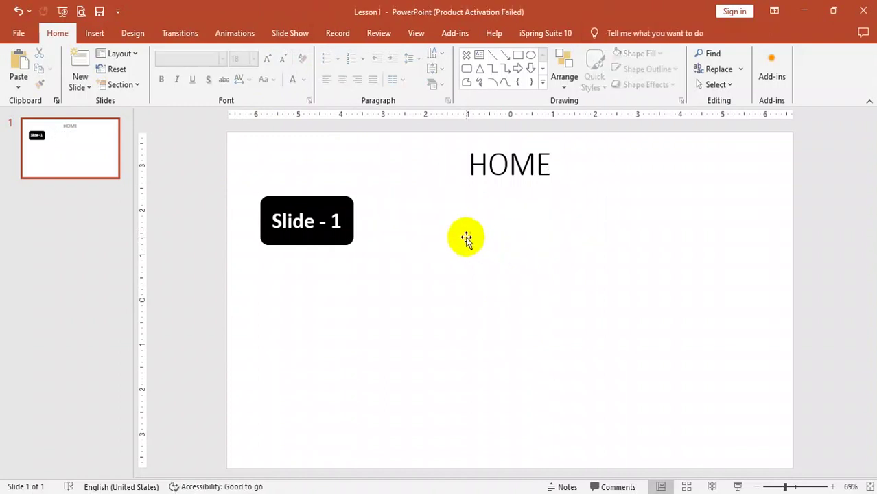
{"action": "left_click", "coordinate": [425, 223]}
Copy the Slide - 1 button three times to the right, making an evenly spaced row of four.
{"action": "key", "text": "Escape"}
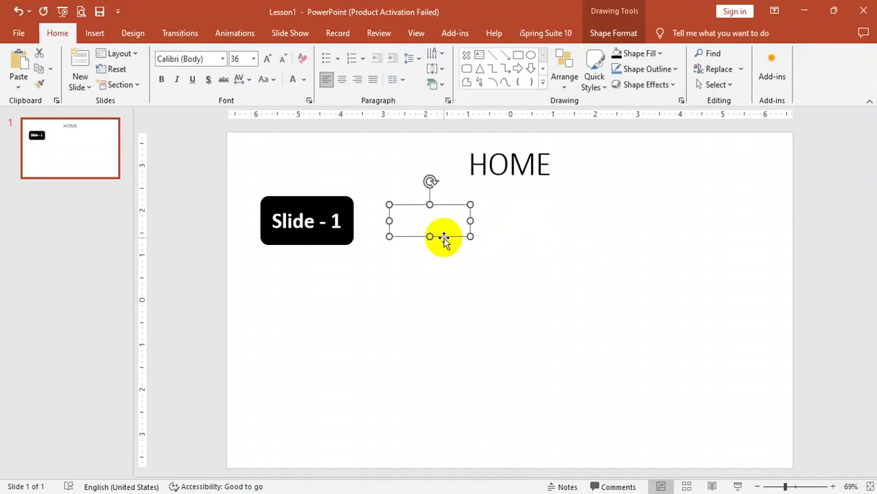
{"action": "key", "text": "Escape"}
{"action": "left_click", "coordinate": [339, 227]}
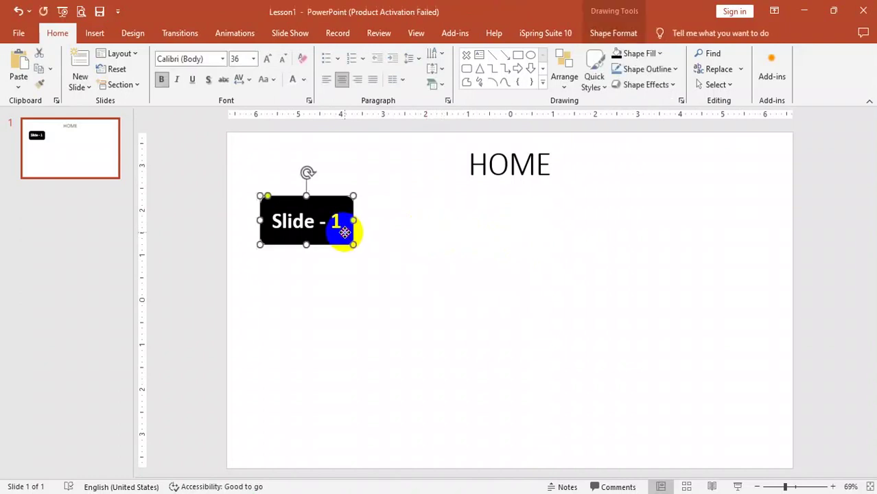
{"action": "left_click", "coordinate": [608, 35]}
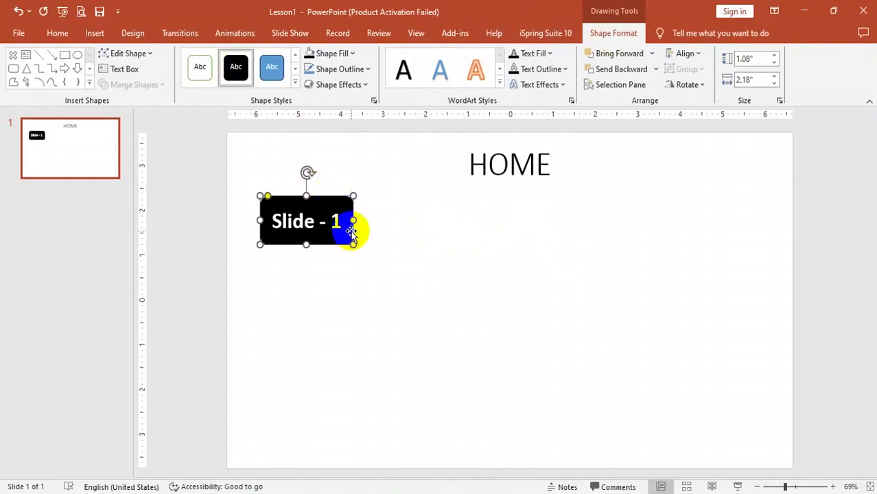
{"action": "left_click_drag", "start_coordinate": [350, 231], "coordinate": [472, 231]}
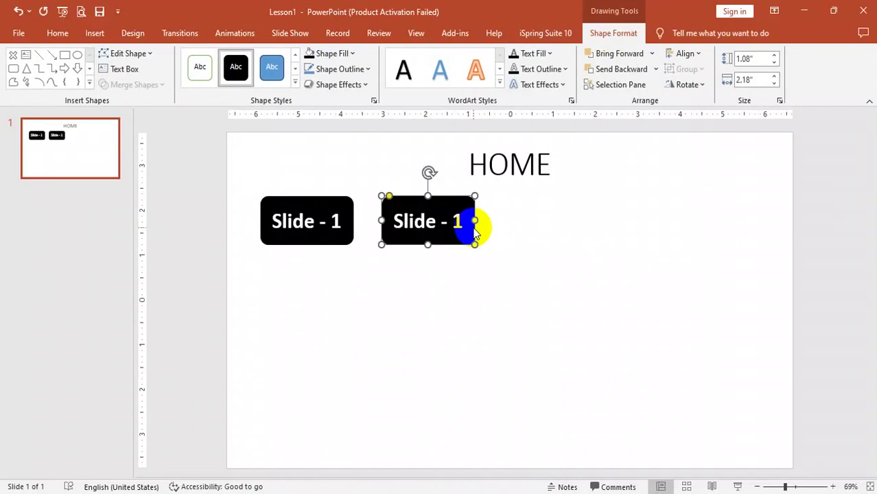
{"action": "left_click_drag", "start_coordinate": [473, 230], "coordinate": [595, 233]}
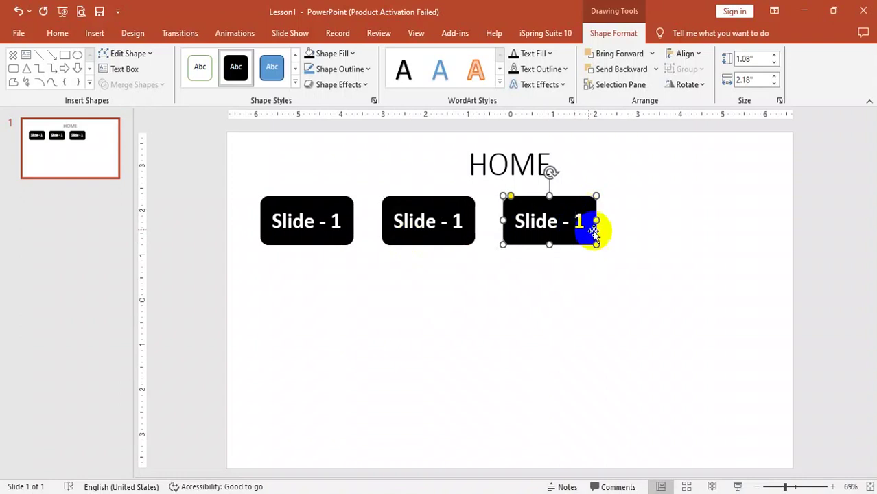
{"action": "left_click_drag", "start_coordinate": [594, 233], "coordinate": [590, 234]}
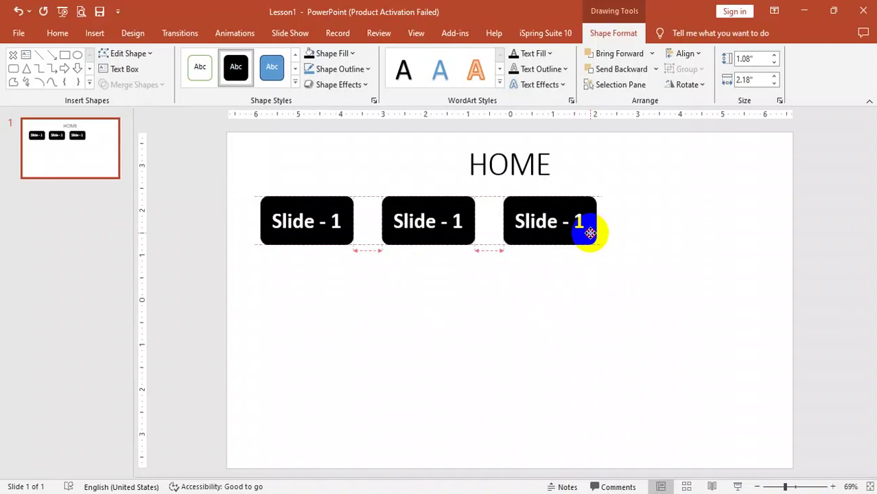
{"action": "mouse_move", "coordinate": [591, 234]}
{"action": "left_mouse_down"}
{"action": "mouse_move", "coordinate": [714, 242]}
{"action": "mouse_move", "coordinate": [711, 233]}
{"action": "left_mouse_up"}
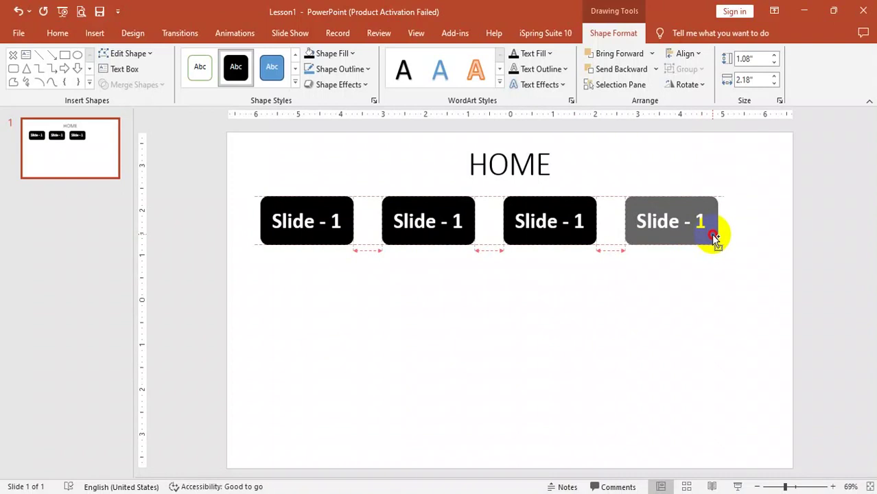
{"action": "left_click_drag", "start_coordinate": [713, 236], "coordinate": [713, 235]}
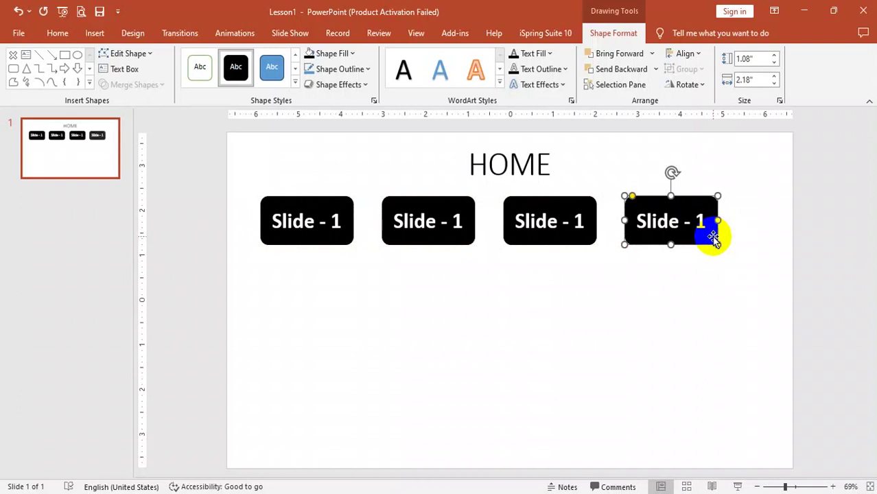
Select the row of four buttons and copy it downward into further rows of the grid.
{"action": "left_click", "coordinate": [320, 234]}
{"action": "left_click", "coordinate": [447, 220], "text": "shift"}
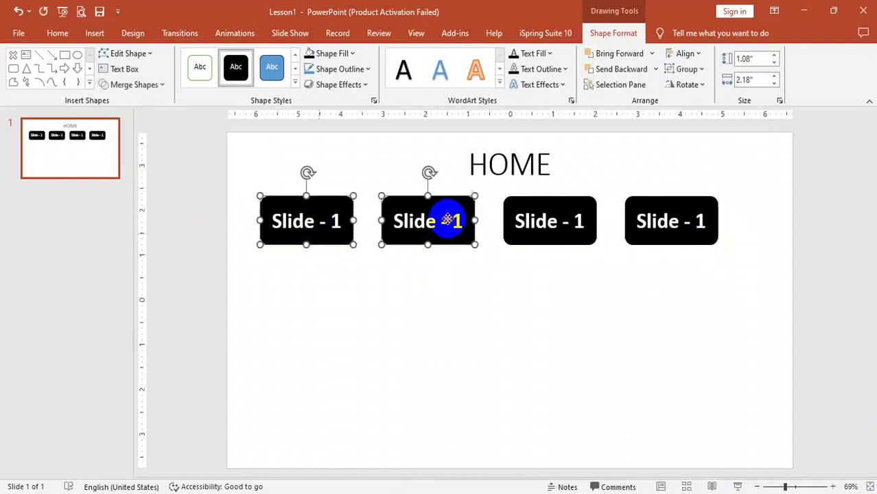
{"action": "left_click", "coordinate": [548, 219], "text": "shift"}
{"action": "left_click", "coordinate": [666, 231], "text": "shift"}
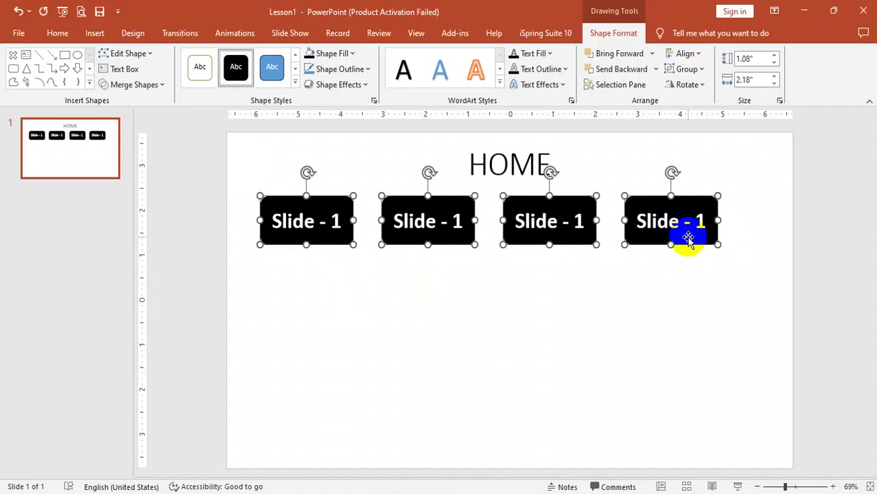
{"action": "left_click_drag", "start_coordinate": [688, 236], "coordinate": [691, 396]}
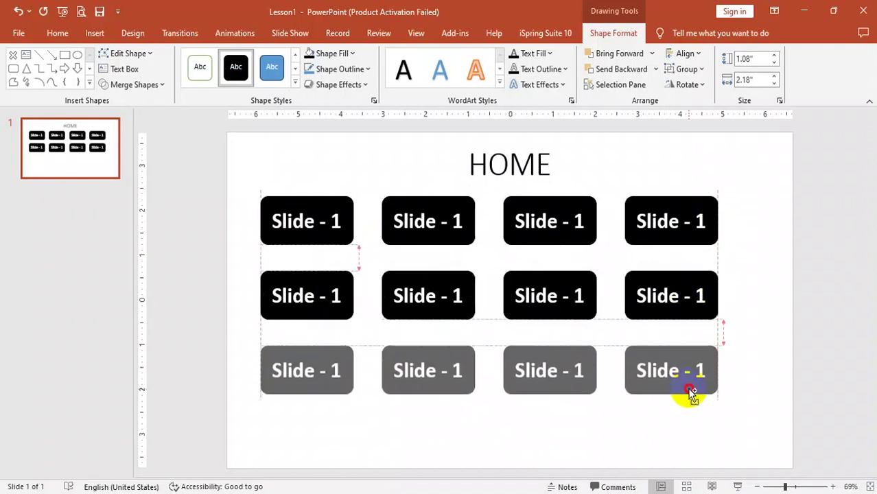
{"action": "left_click_drag", "start_coordinate": [691, 391], "coordinate": [694, 458]}
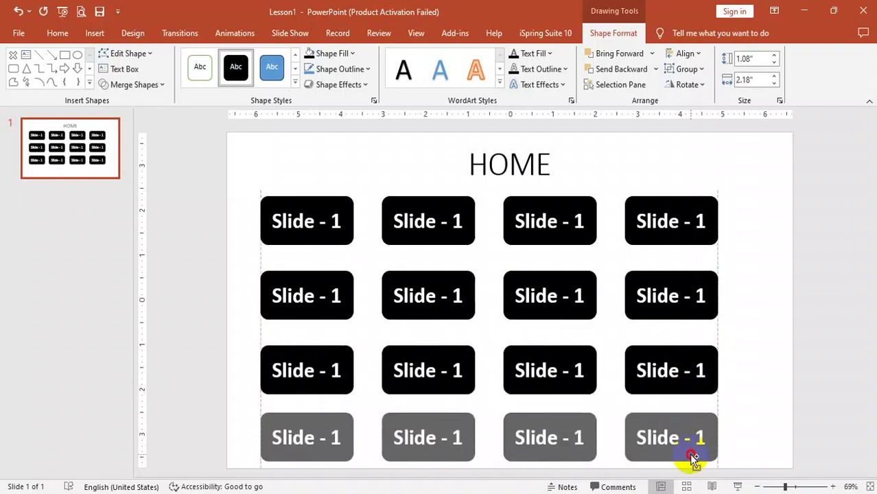
{"action": "left_click_drag", "start_coordinate": [693, 458], "coordinate": [695, 461]}
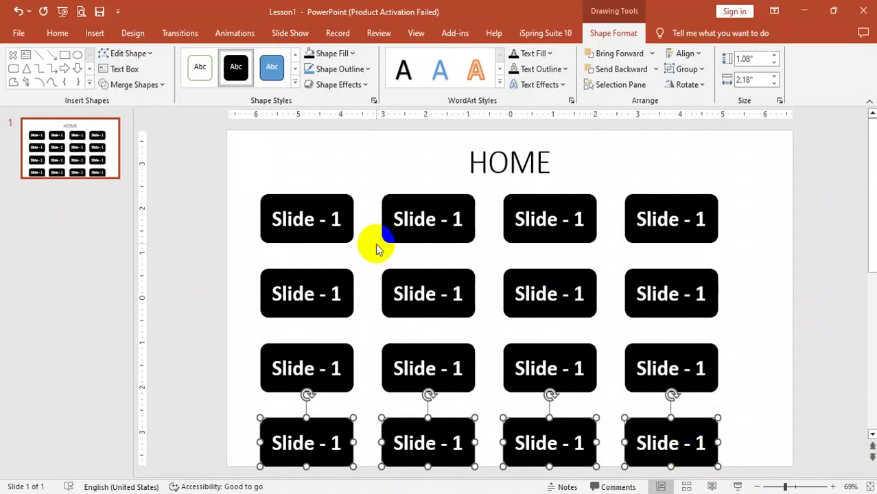
{"action": "left_click", "coordinate": [237, 171]}
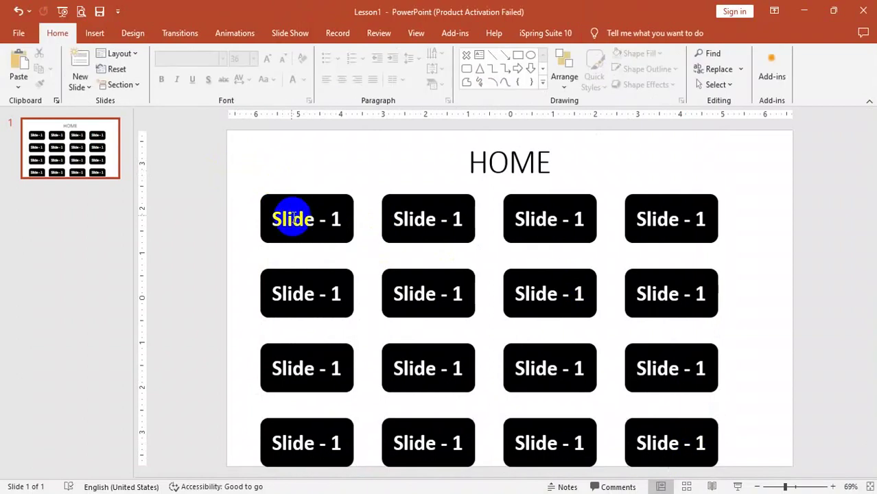
Select all sixteen buttons and nudge them up and to the right.
{"action": "mouse_move", "coordinate": [239, 175]}
{"action": "left_mouse_down"}
{"action": "mouse_move", "coordinate": [733, 486]}
{"action": "mouse_move", "coordinate": [748, 487]}
{"action": "left_mouse_up"}
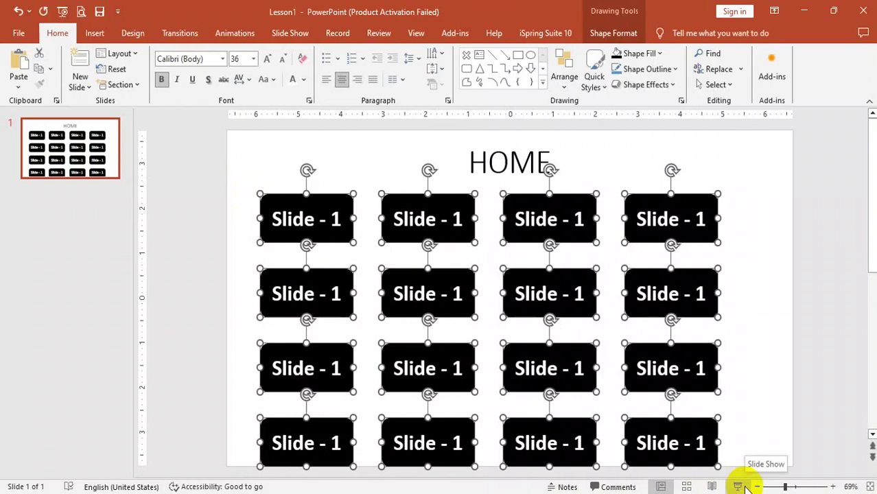
{"action": "key", "text": "Up"}
{"action": "key", "text": "Up"}
{"action": "key", "text": "Up"}
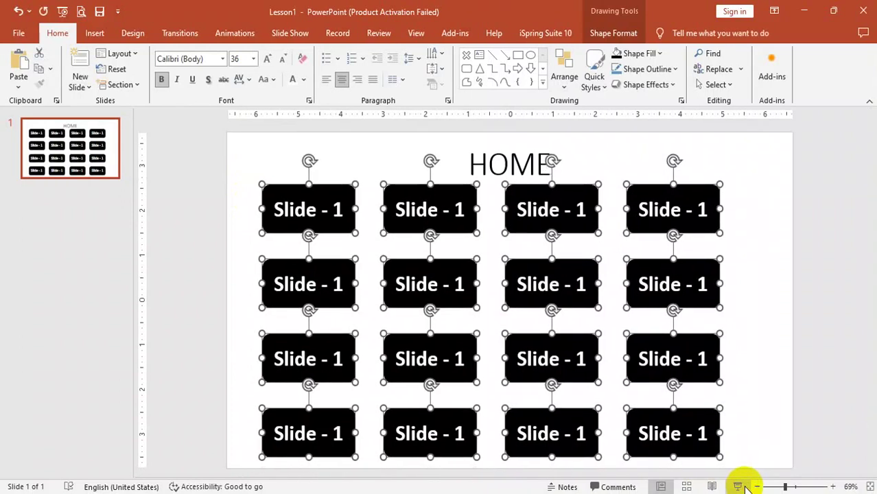
{"action": "key", "text": "Right"}
{"action": "key", "text": "Right"}
{"action": "key", "text": "Right"}
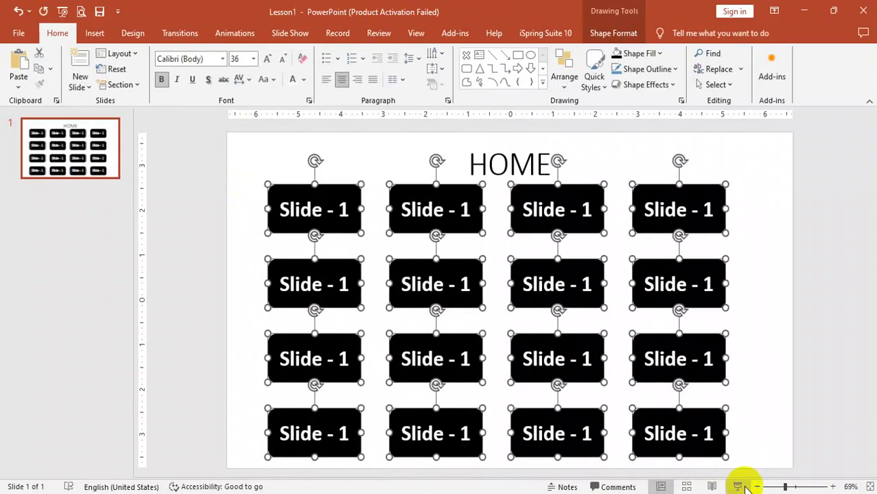
{"action": "left_click", "coordinate": [754, 410]}
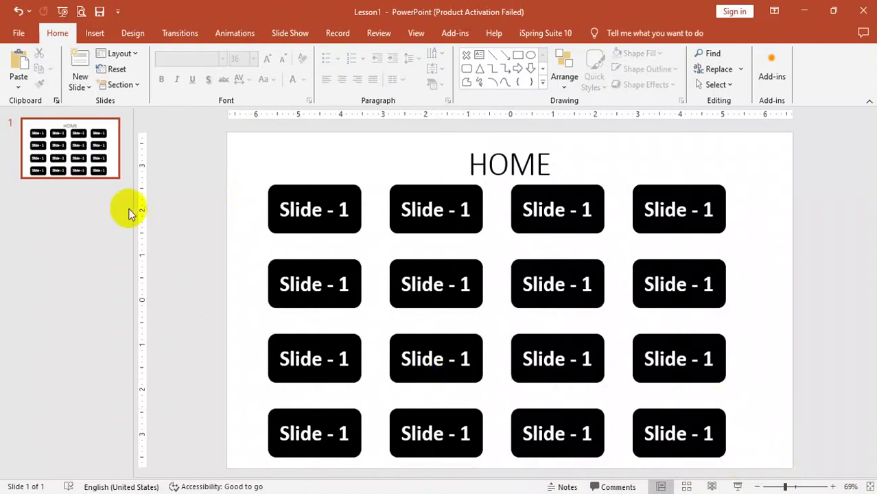
Add a new slide after the HOME slide.
{"action": "left_click", "coordinate": [101, 168]}
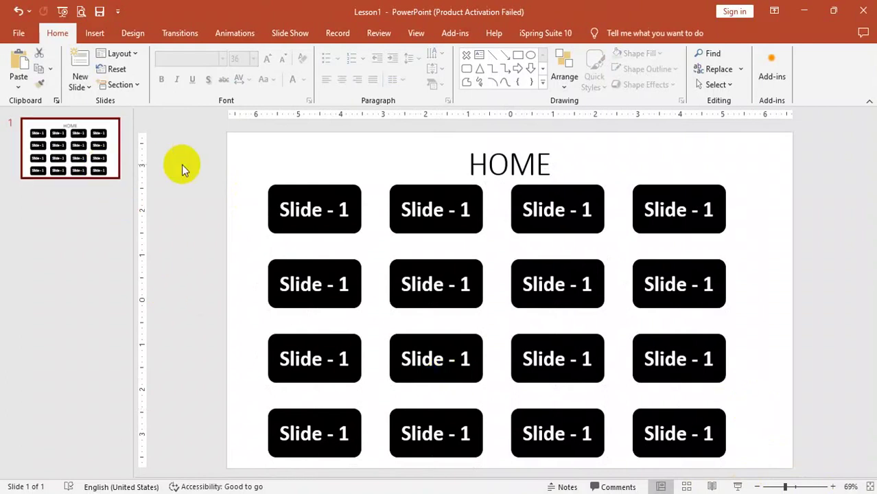
{"action": "left_click", "coordinate": [70, 160]}
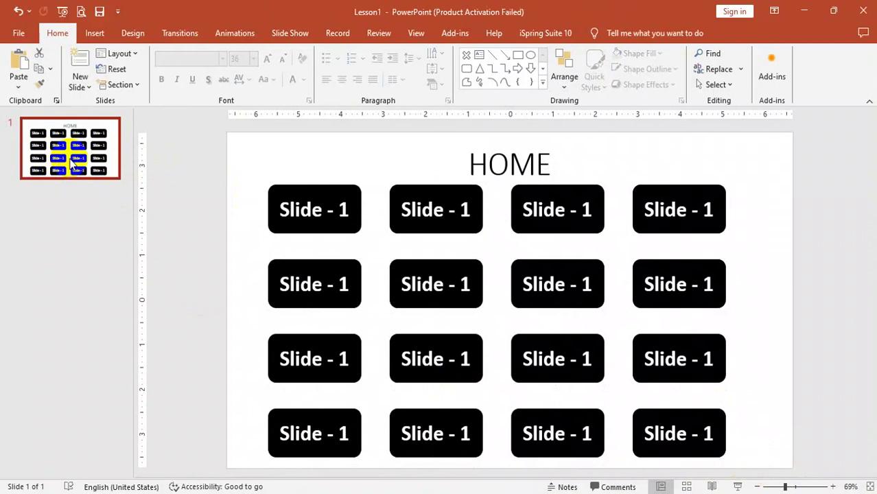
{"action": "key", "text": "ctrl+m"}
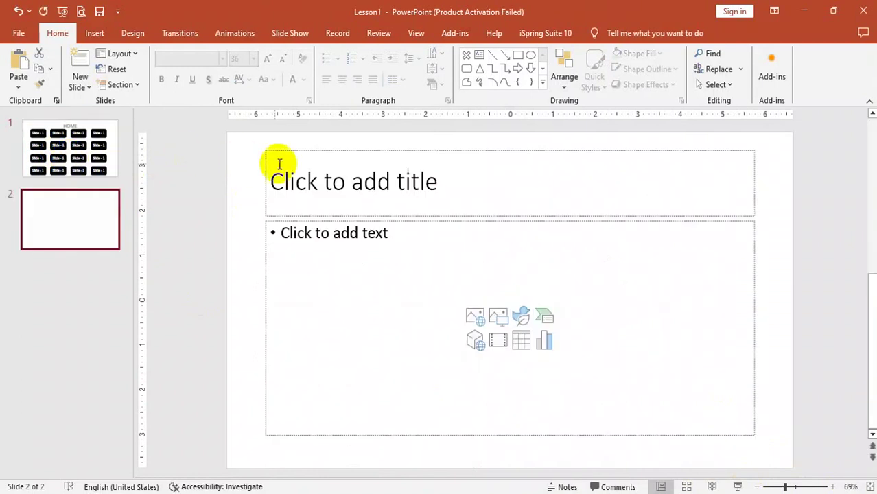
Title the new slide 'Lesson - 1', leaving its body blank.
{"action": "left_click", "coordinate": [336, 174]}
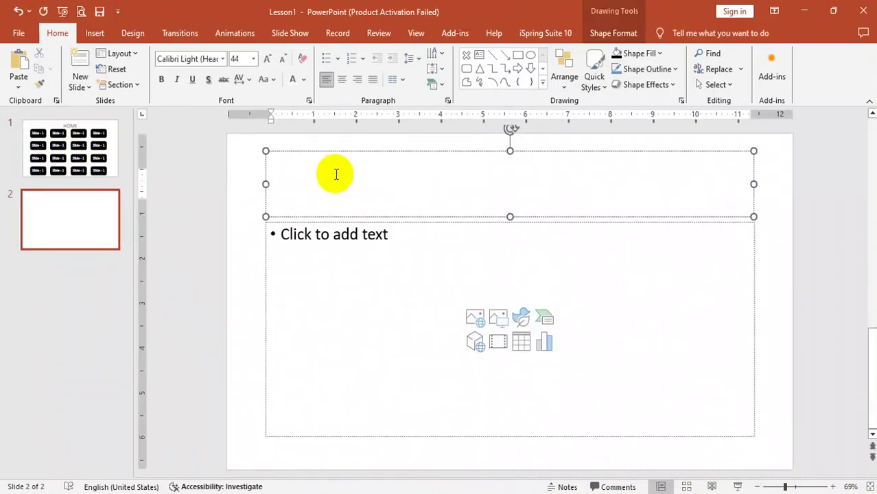
{"action": "type", "text": "Less"}
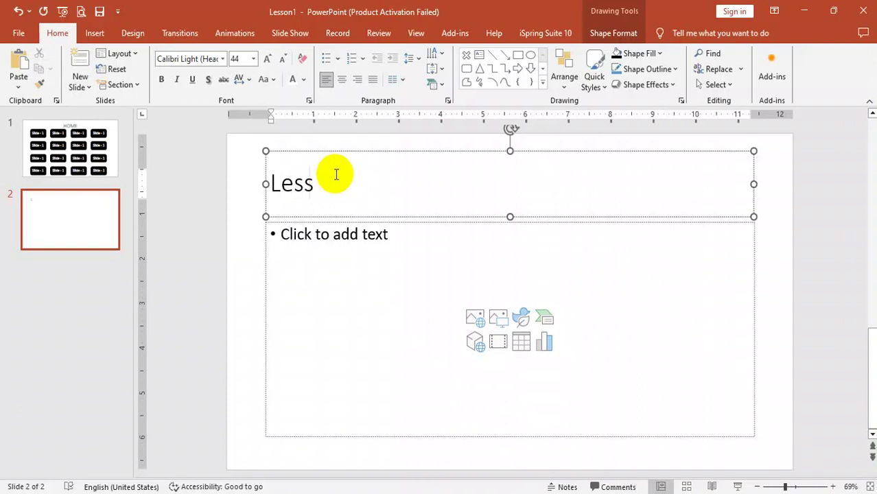
{"action": "type", "text": "on - 1"}
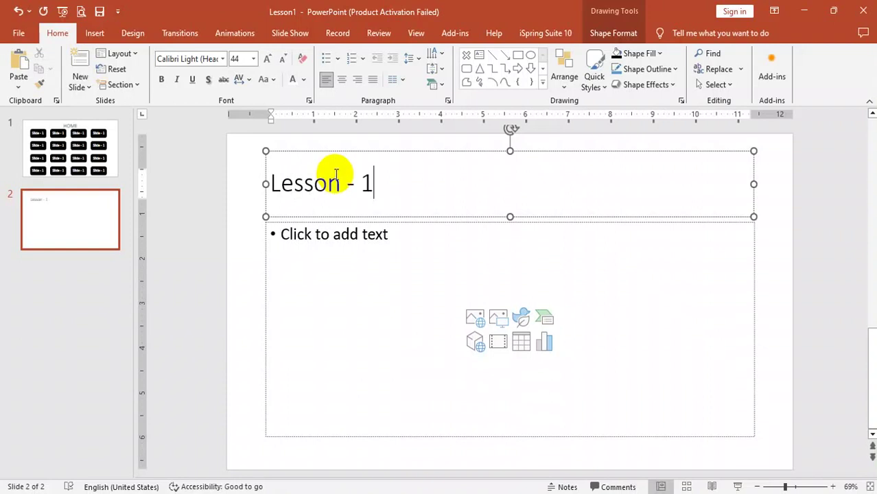
{"action": "left_click", "coordinate": [392, 309]}
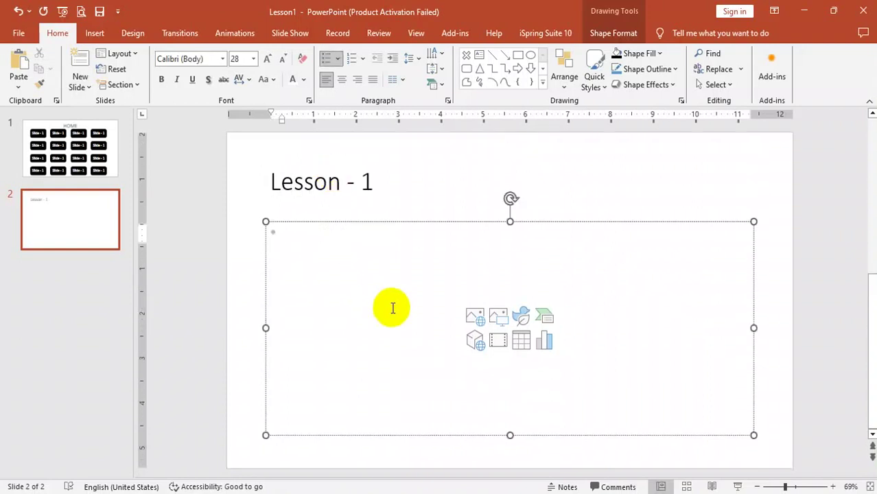
{"action": "left_click", "coordinate": [77, 162]}
{"action": "left_click", "coordinate": [82, 214]}
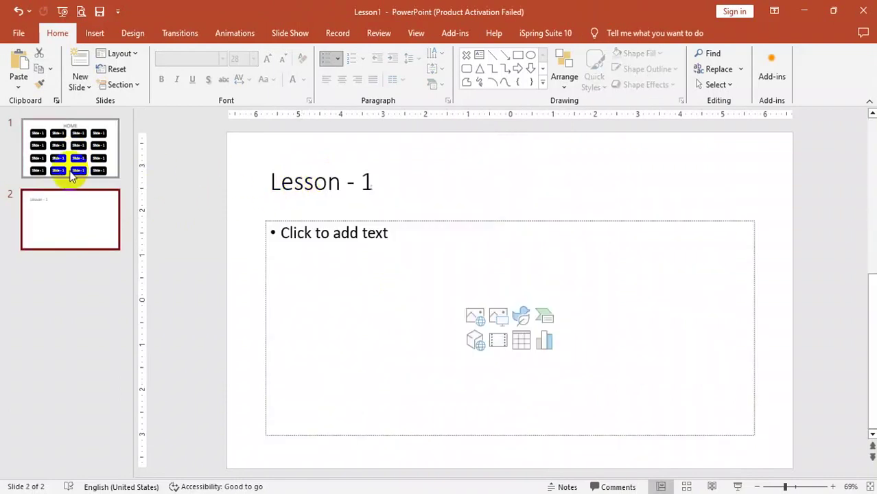
Look over the HOME and Lesson - 1 slides, clicking into the Lesson body.
{"action": "left_click", "coordinate": [93, 172]}
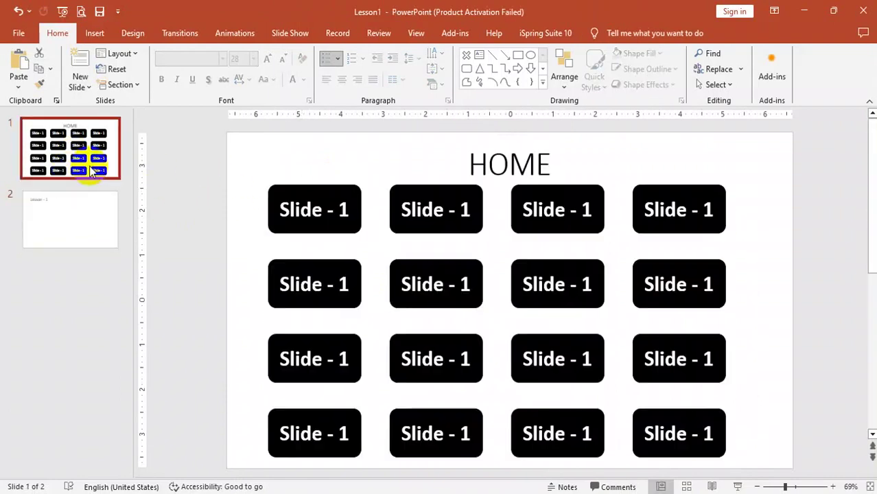
{"action": "left_click", "coordinate": [90, 227]}
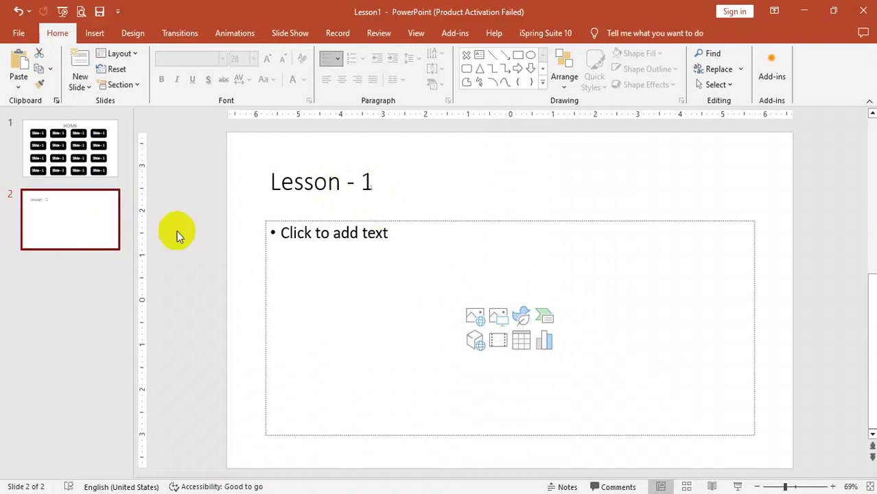
{"action": "left_click", "coordinate": [397, 245]}
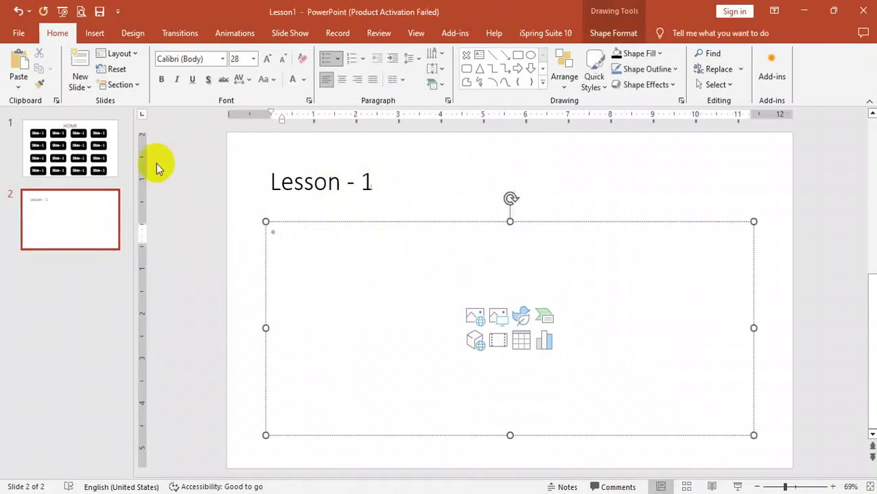
On HOME, select the 'Slide - 1' text in the top-left button.
{"action": "left_click", "coordinate": [78, 135]}
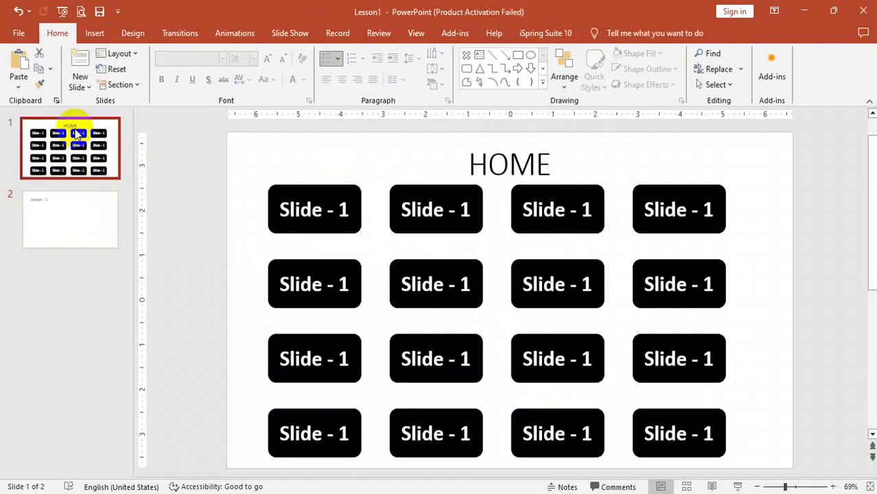
{"action": "left_click", "coordinate": [351, 199]}
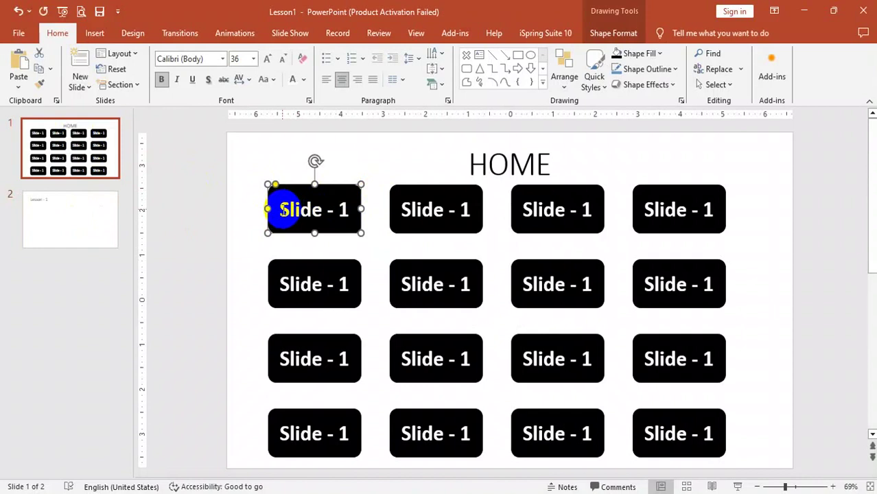
{"action": "left_click_drag", "start_coordinate": [280, 207], "coordinate": [350, 208]}
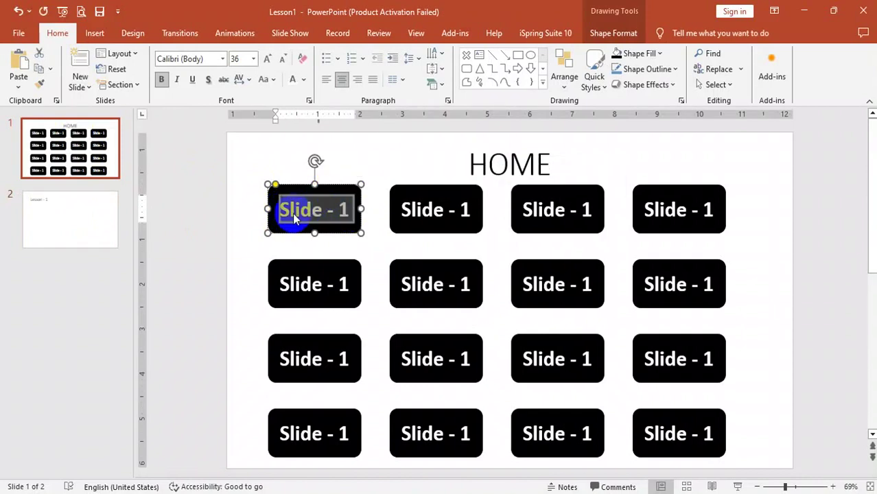
{"action": "left_click", "coordinate": [328, 192]}
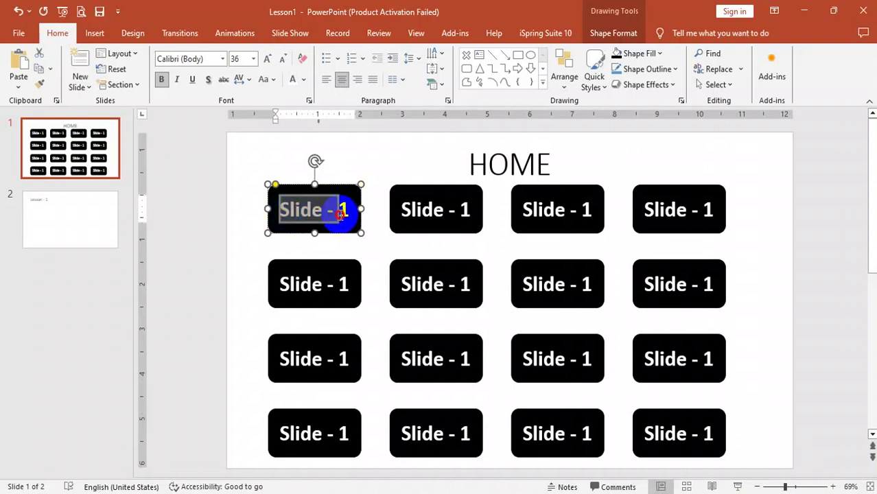
{"action": "left_click_drag", "start_coordinate": [282, 212], "coordinate": [345, 215]}
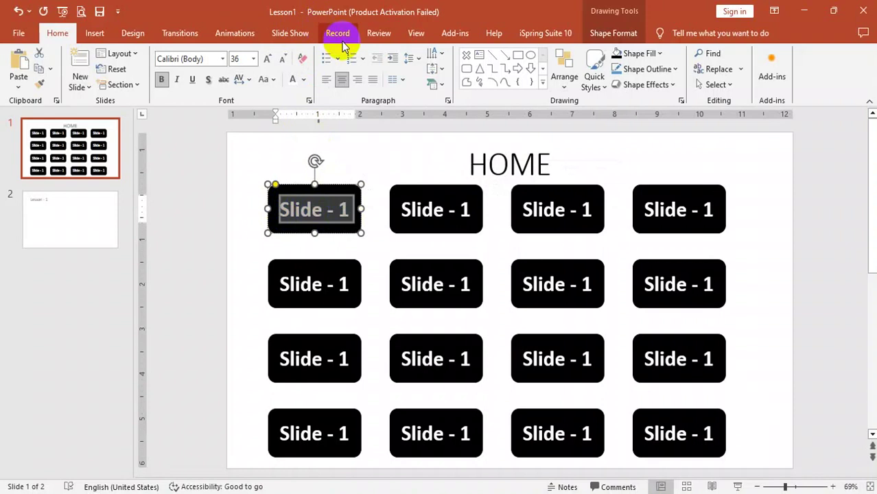
Hyperlink the top-left 'Slide - 1' text to the '2. Lesson - 1' slide, then start the slide show.
{"action": "left_click", "coordinate": [102, 35]}
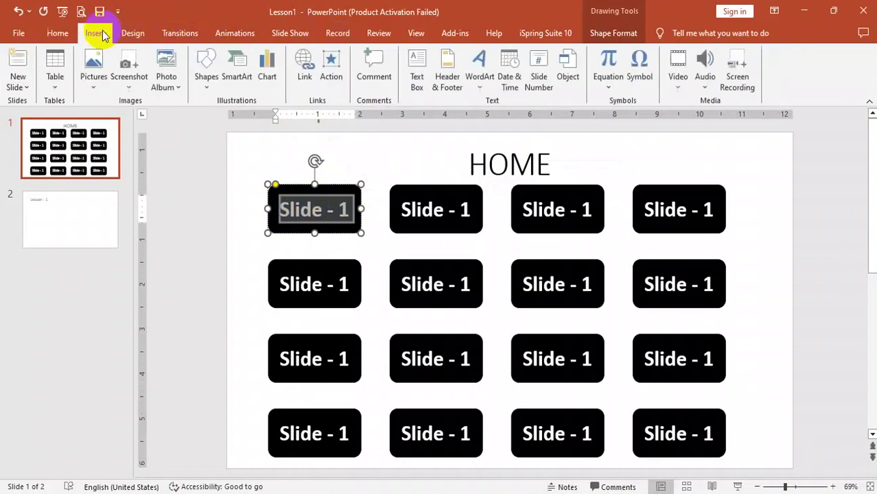
{"action": "left_click", "coordinate": [303, 67]}
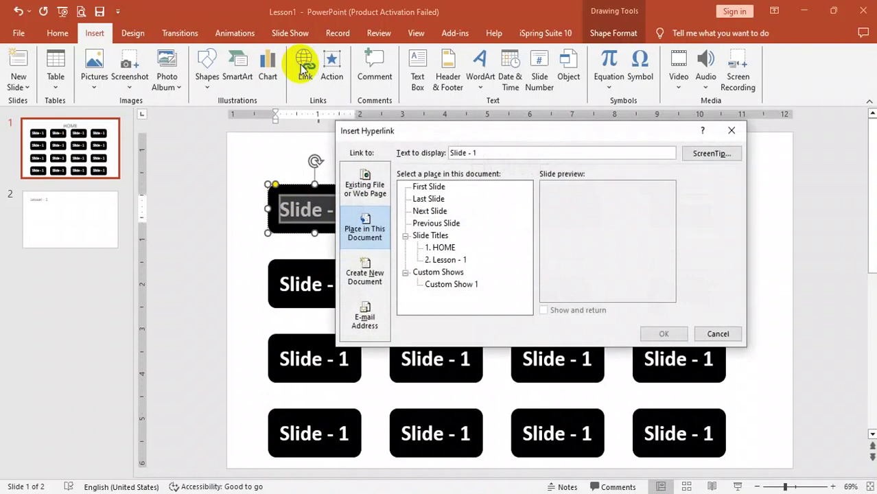
{"action": "left_click", "coordinate": [446, 260]}
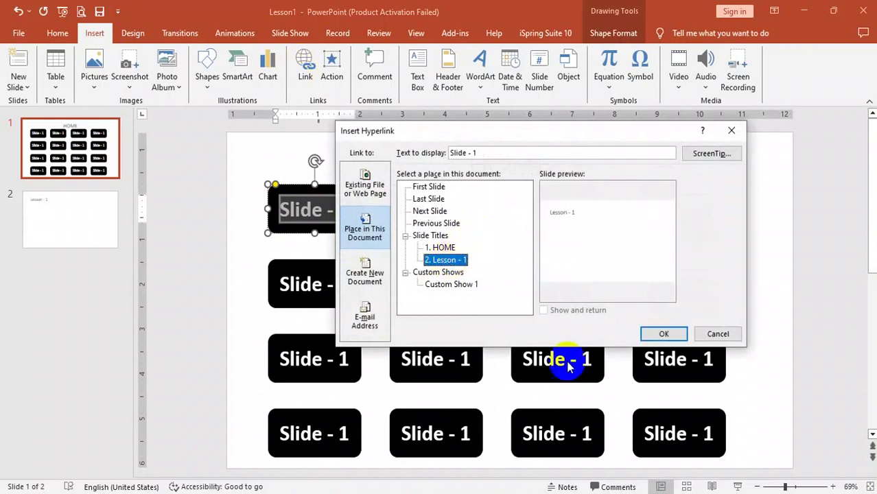
{"action": "left_click", "coordinate": [650, 336]}
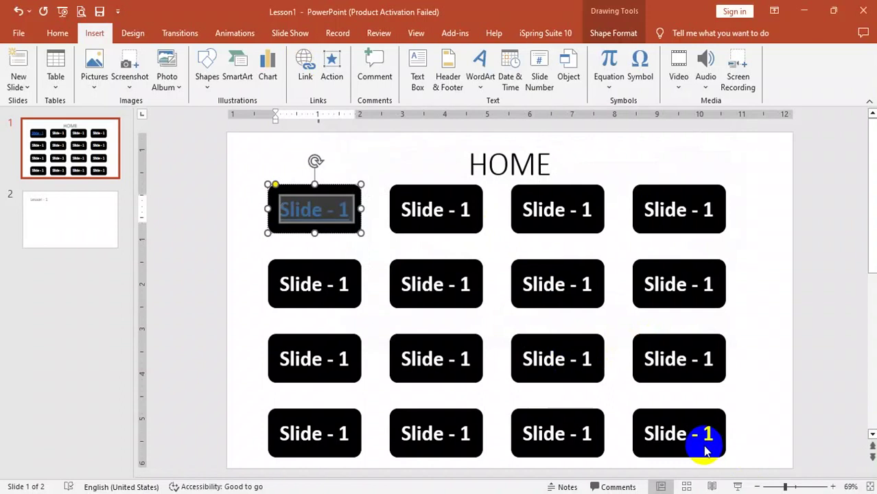
{"action": "left_click", "coordinate": [768, 316]}
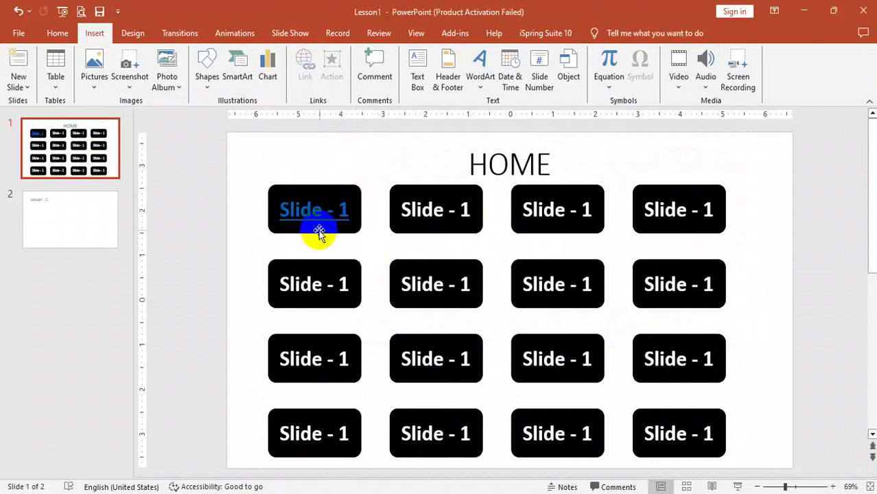
{"action": "left_click", "coordinate": [737, 484]}
Follow the first 'Slide - 1' link to the Lesson - 1 slide, then exit the show.
{"action": "left_click", "coordinate": [198, 155]}
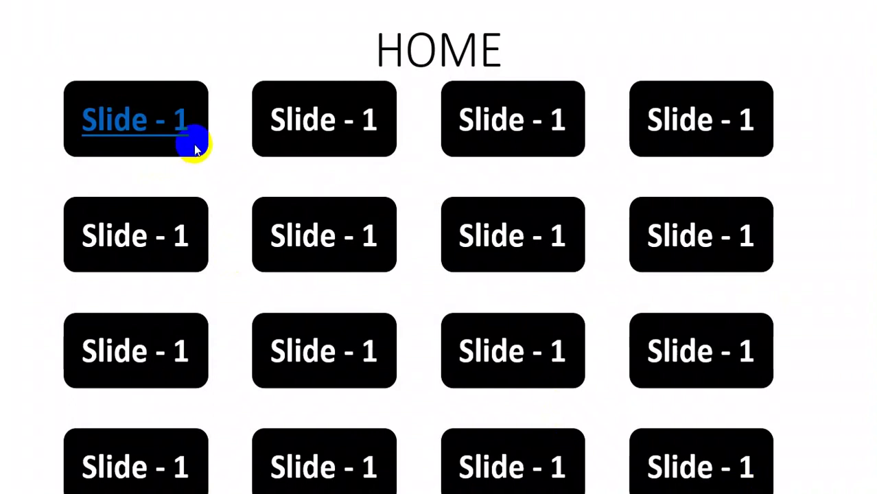
{"action": "left_click", "coordinate": [185, 132]}
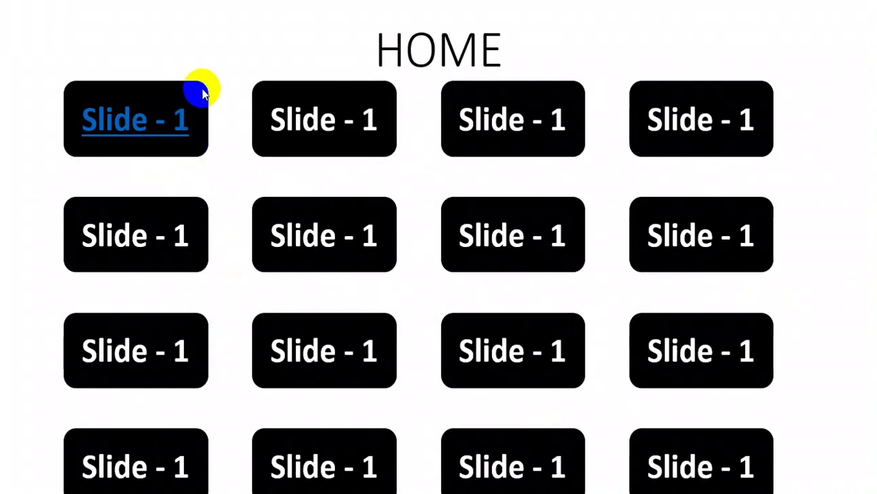
{"action": "left_click", "coordinate": [174, 122]}
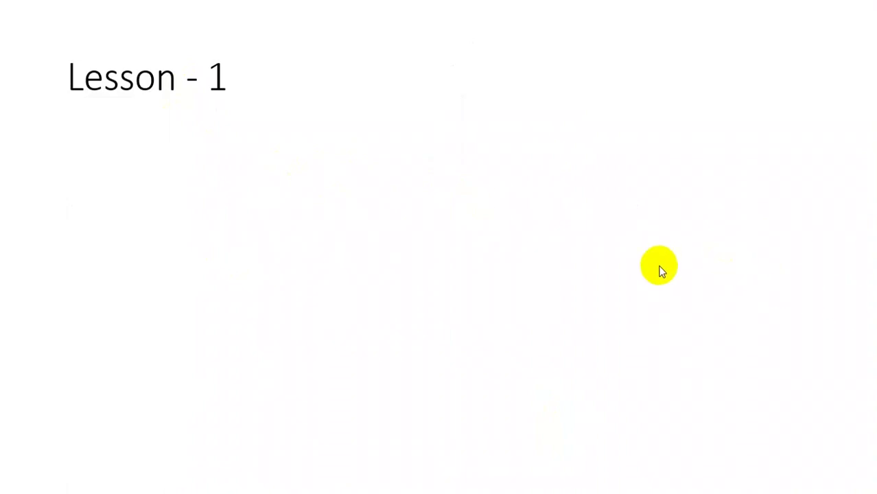
{"action": "key", "text": "Escape"}
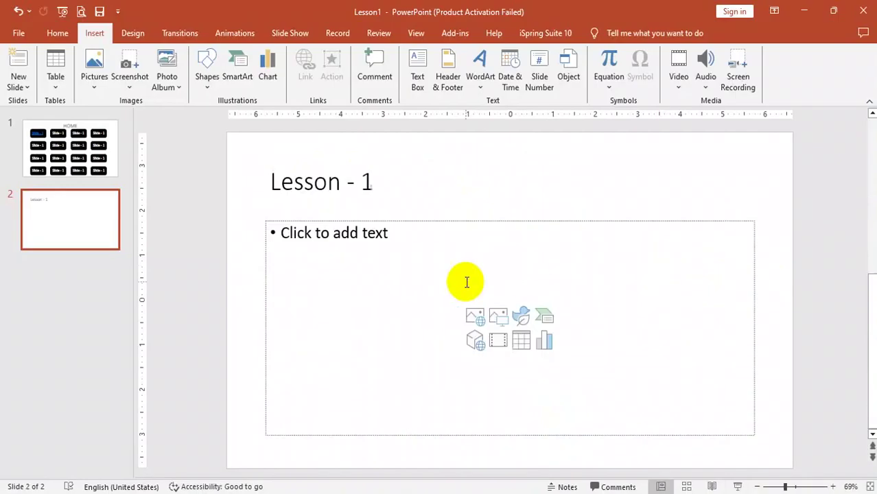
On the HOME slide, remove the Lesson - 1 hyperlink from the top-left 'Slide - 1' label.
{"action": "left_click", "coordinate": [77, 151]}
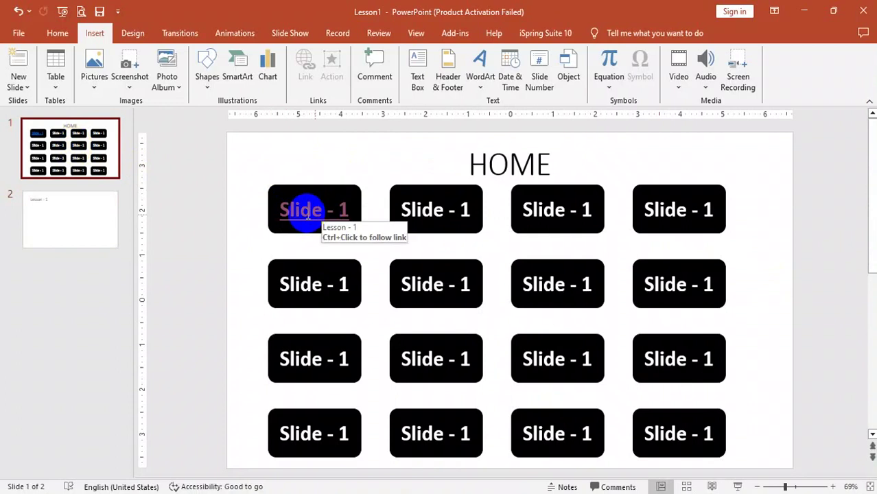
{"action": "left_click", "coordinate": [292, 209]}
{"action": "left_click_drag", "start_coordinate": [292, 210], "coordinate": [368, 227]}
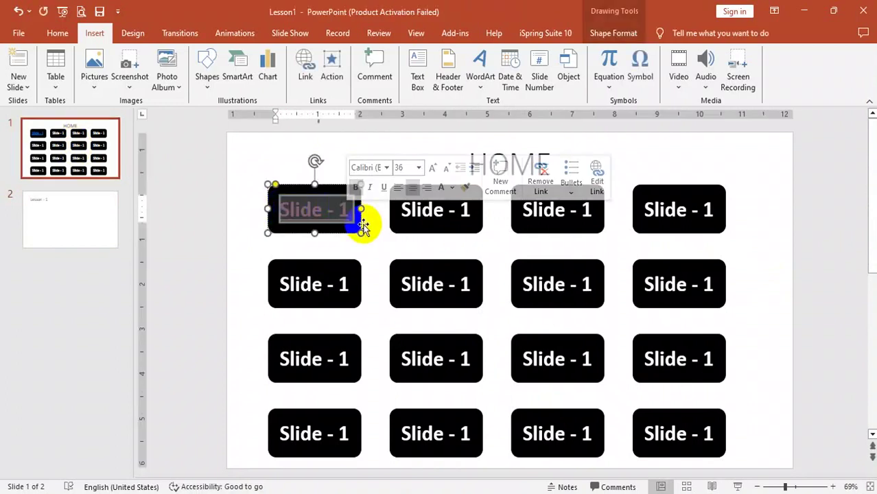
{"action": "left_click", "coordinate": [306, 82]}
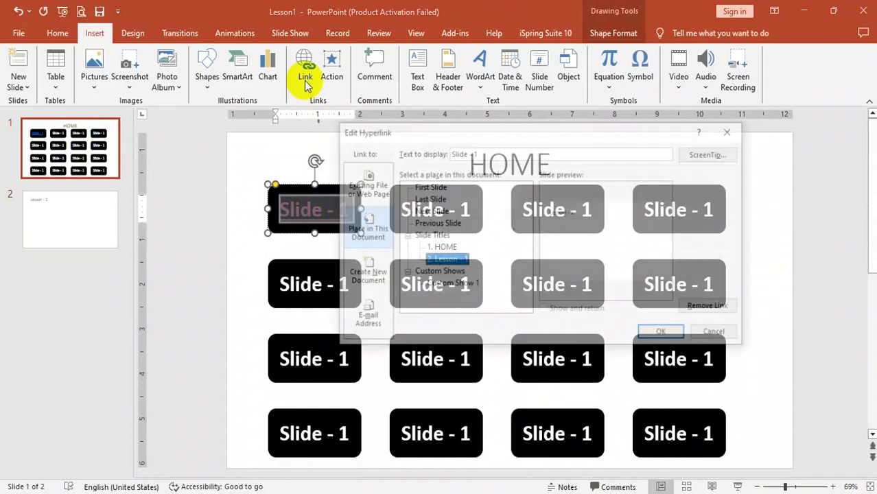
{"action": "left_click", "coordinate": [714, 312]}
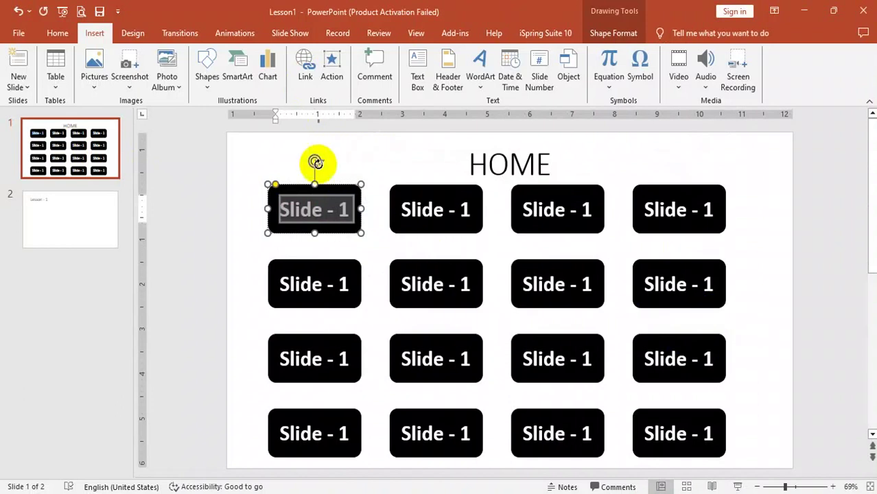
Select the top-left 'Slide - 1' button as a shape and hyperlink it to '2. Lesson - 1' with Ctrl+K.
{"action": "left_click", "coordinate": [348, 177]}
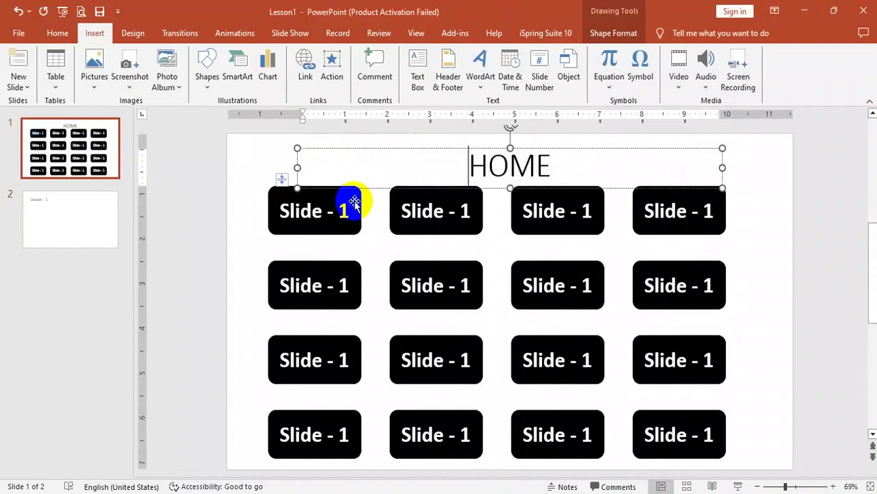
{"action": "left_click", "coordinate": [354, 203]}
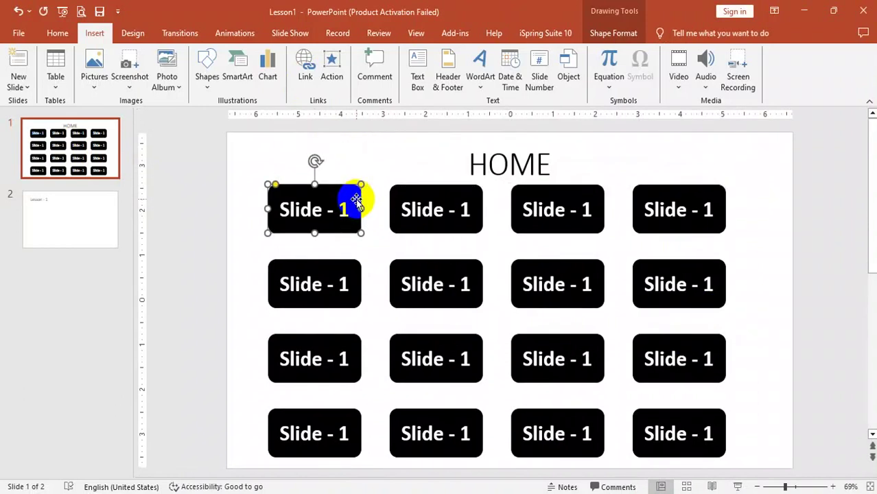
{"action": "key", "text": "ctrl+k"}
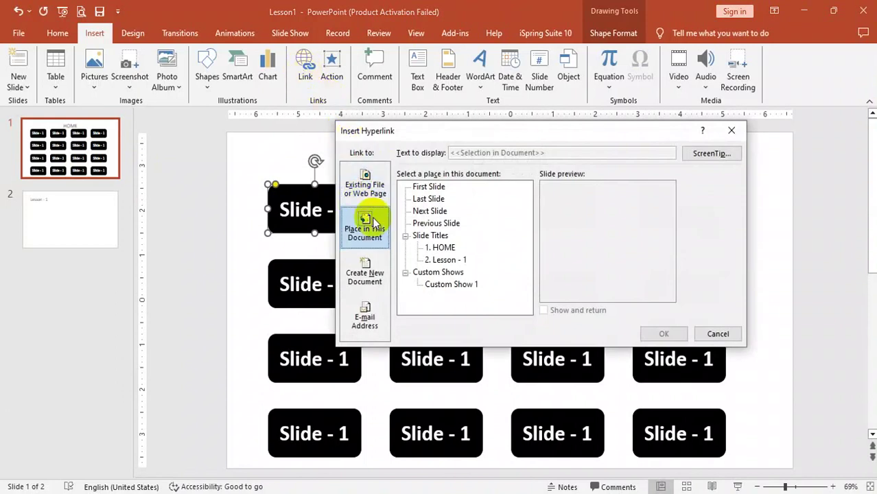
{"action": "left_click", "coordinate": [365, 189]}
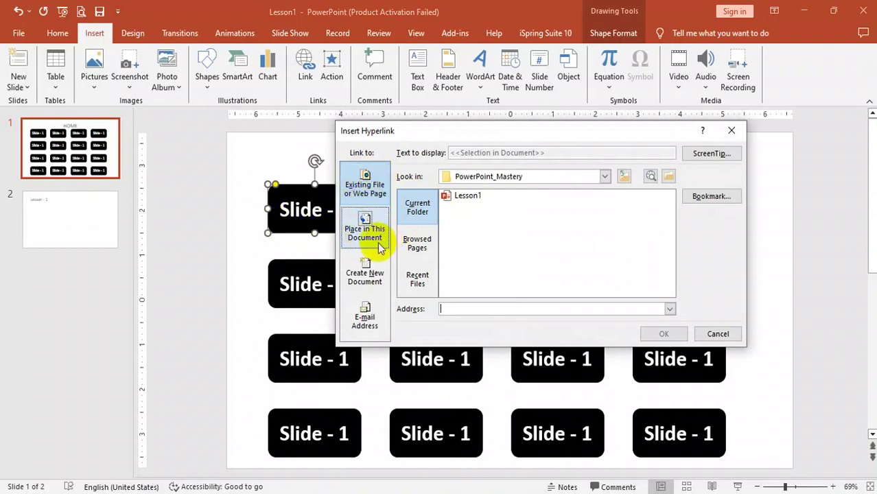
{"action": "left_click", "coordinate": [378, 240]}
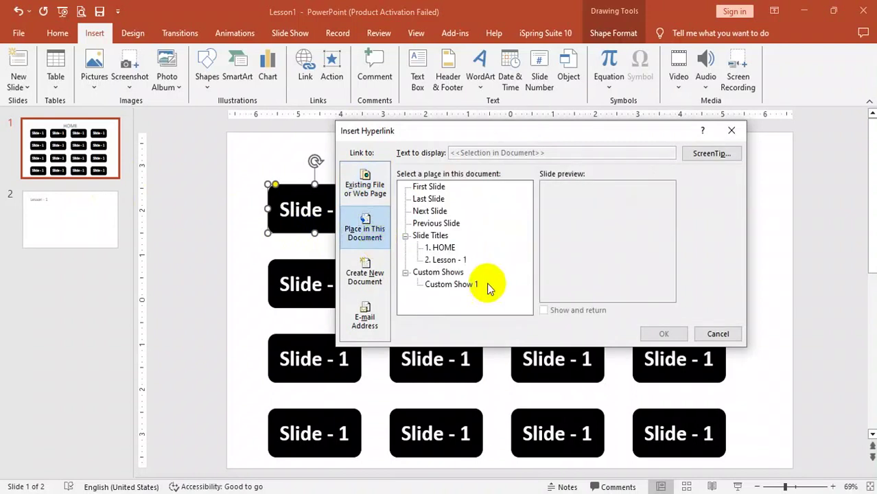
{"action": "left_click", "coordinate": [447, 261]}
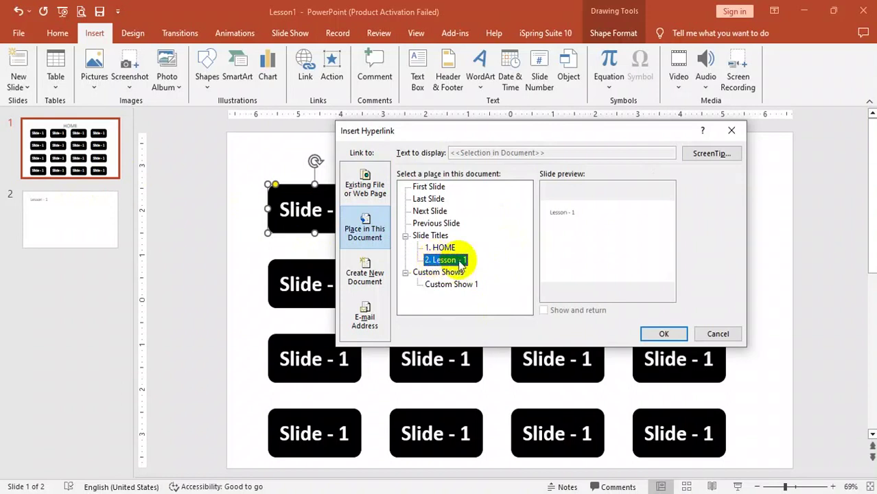
{"action": "left_click", "coordinate": [659, 334]}
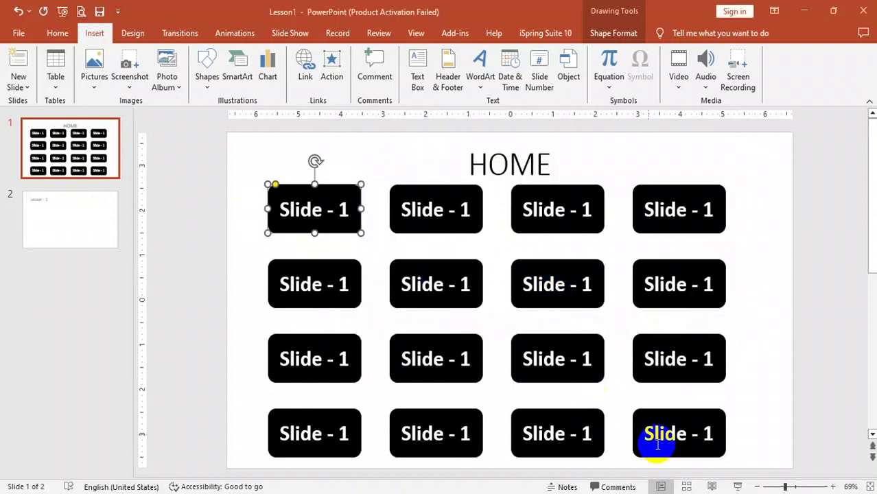
In the slide show, click the top-left 'Slide - 1' button to reach Lesson - 1, then exit.
{"action": "left_click", "coordinate": [738, 487]}
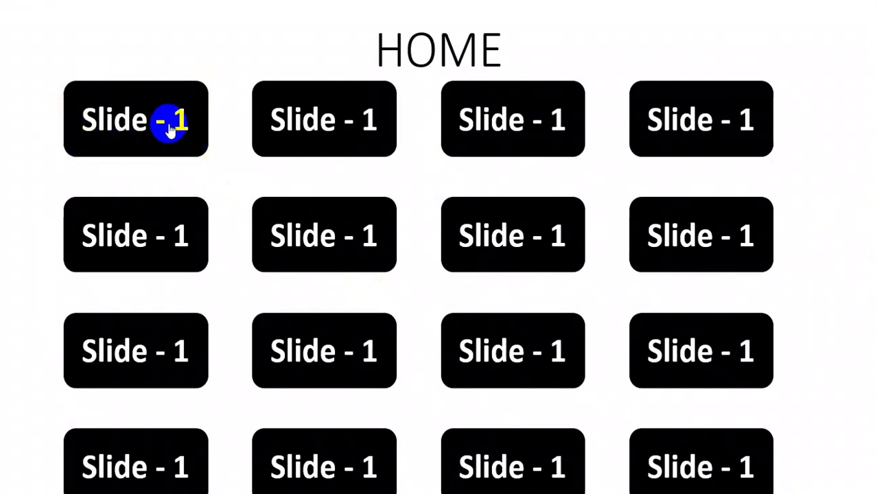
{"action": "left_click", "coordinate": [198, 142]}
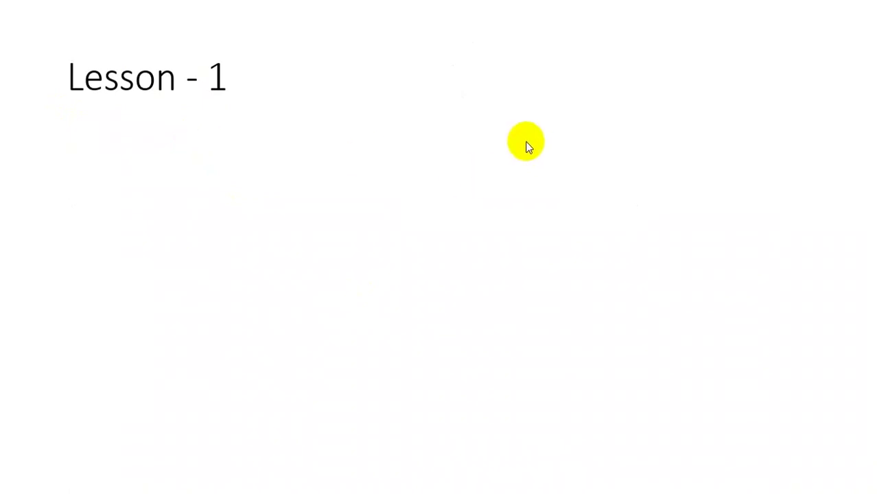
{"action": "key", "text": "Escape"}
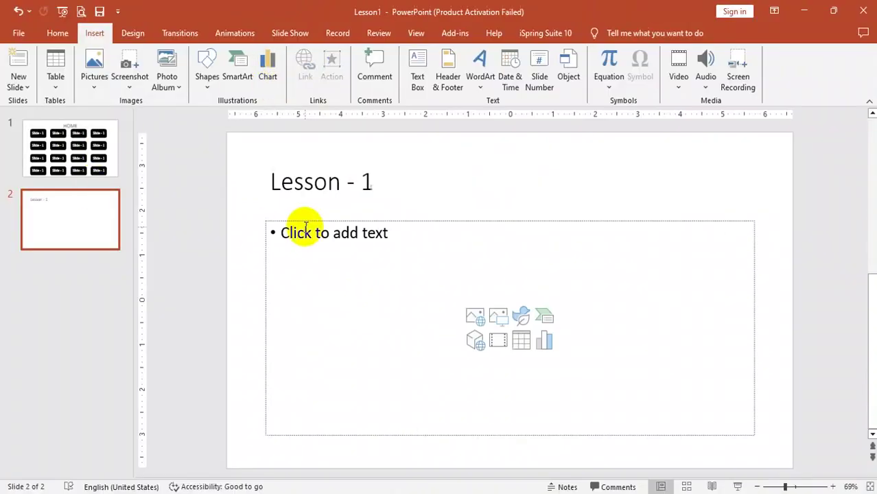
Draw a Go Home action button at the bottom centre of Lesson - 1, linked to the first slide.
{"action": "left_click", "coordinate": [206, 89]}
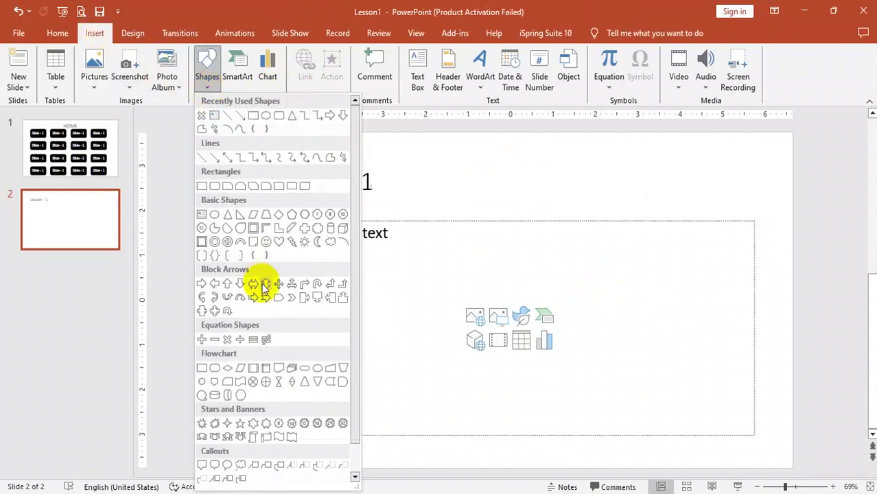
{"action": "left_click", "coordinate": [355, 477]}
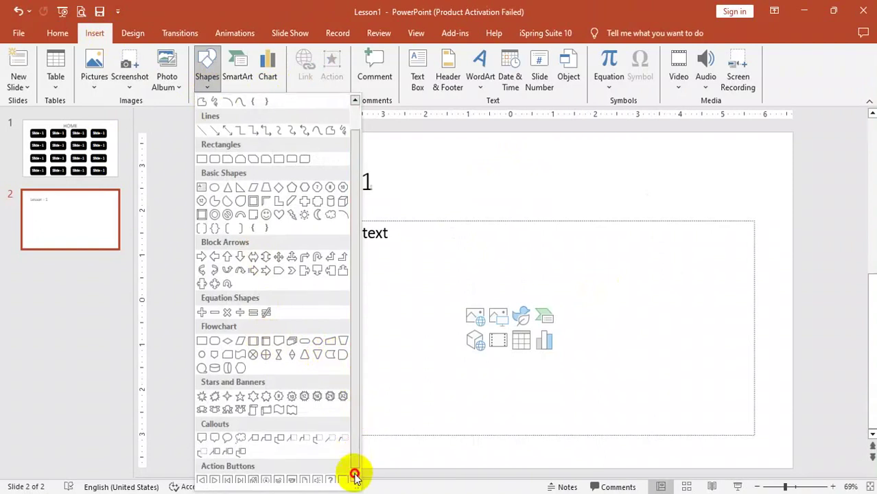
{"action": "left_click", "coordinate": [252, 476]}
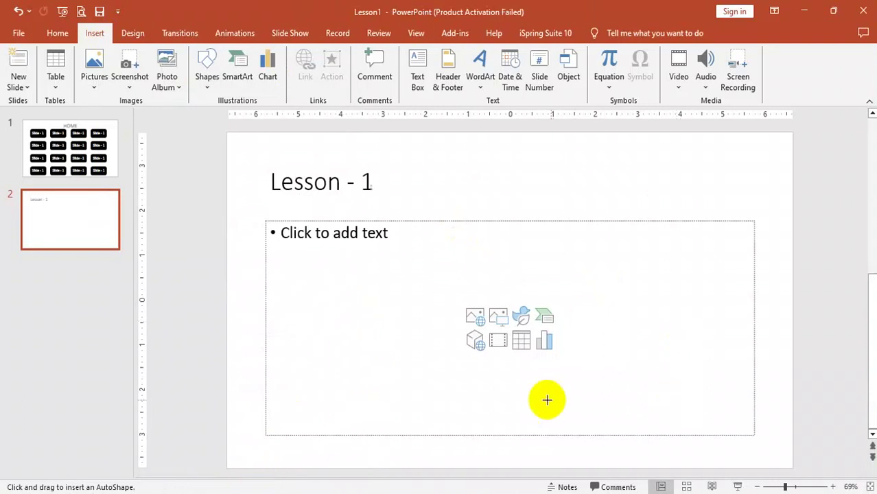
{"action": "left_click_drag", "start_coordinate": [492, 400], "coordinate": [529, 436]}
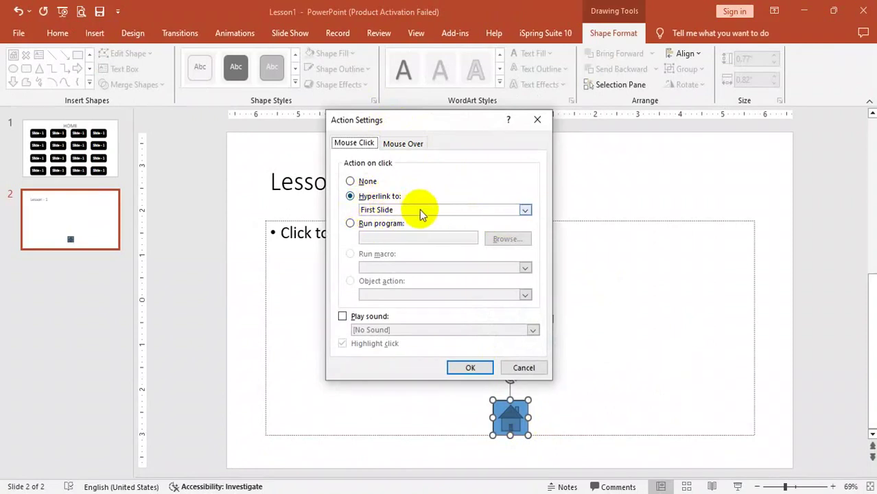
{"action": "left_click", "coordinate": [468, 370]}
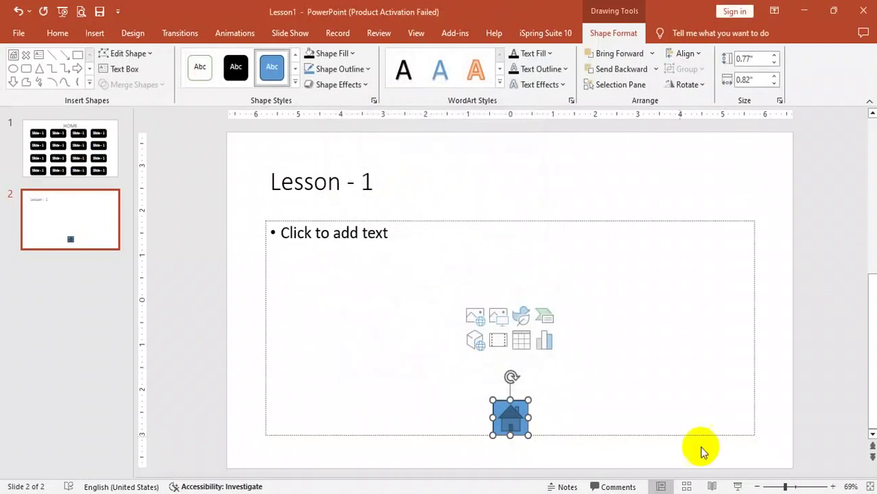
In the slide show, go home, open Lesson - 1 via 'Slide - 1', return home, then exit.
{"action": "left_click", "coordinate": [738, 485]}
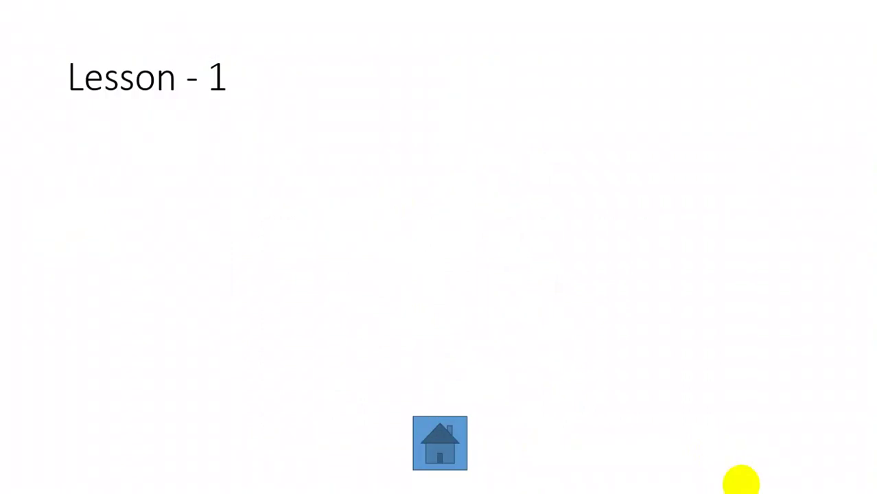
{"action": "left_click", "coordinate": [443, 435]}
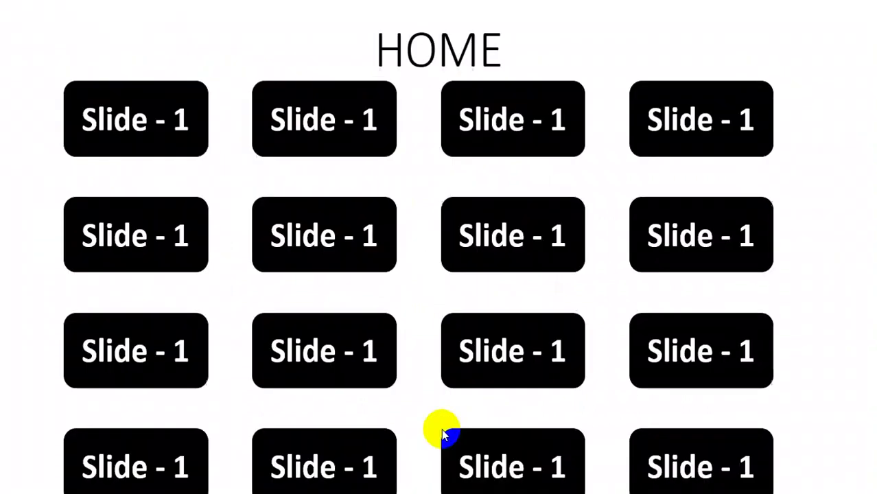
{"action": "left_click", "coordinate": [167, 137]}
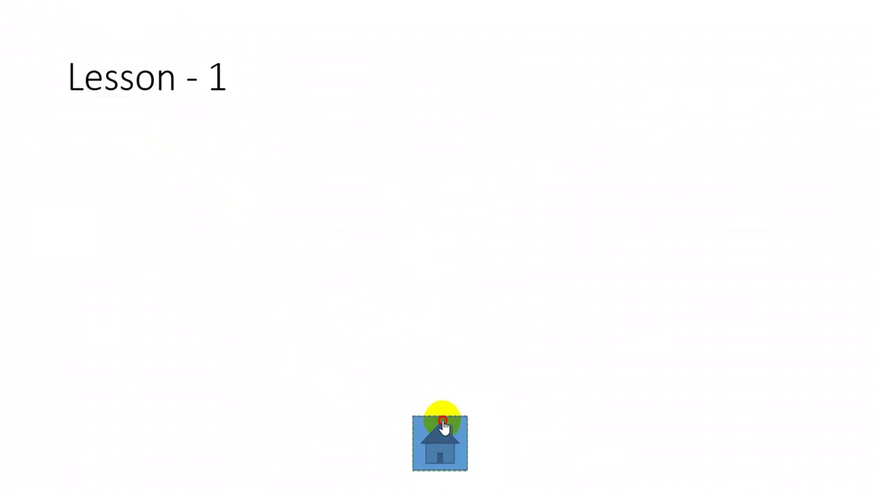
{"action": "left_click", "coordinate": [444, 427]}
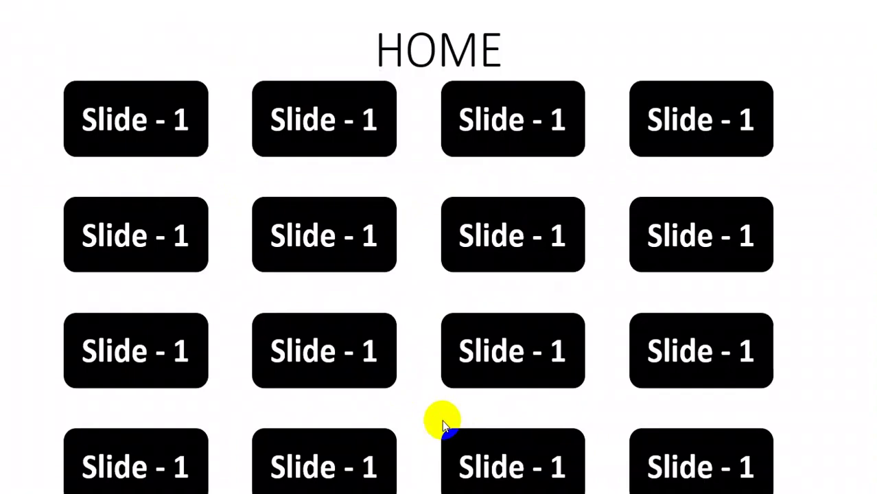
{"action": "key", "text": "Escape"}
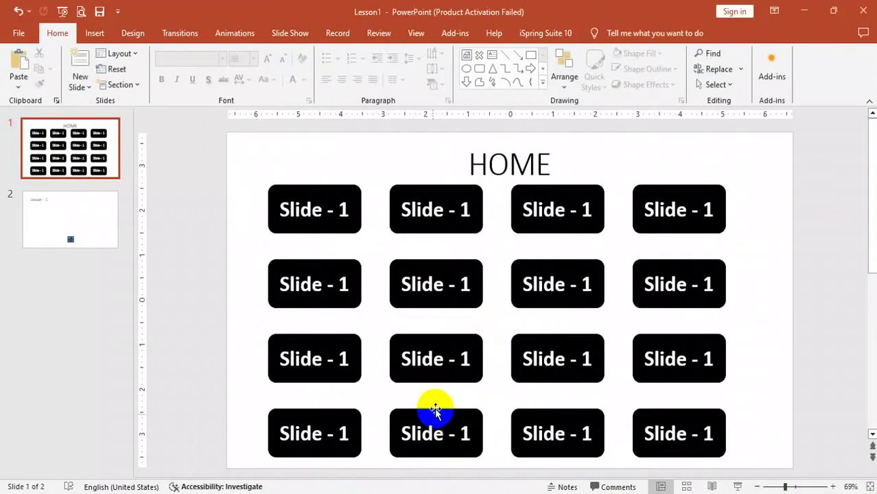
On the Lesson - 1 slide, draw a Notched Right Arrow at the bottom right.
{"action": "left_click", "coordinate": [92, 148]}
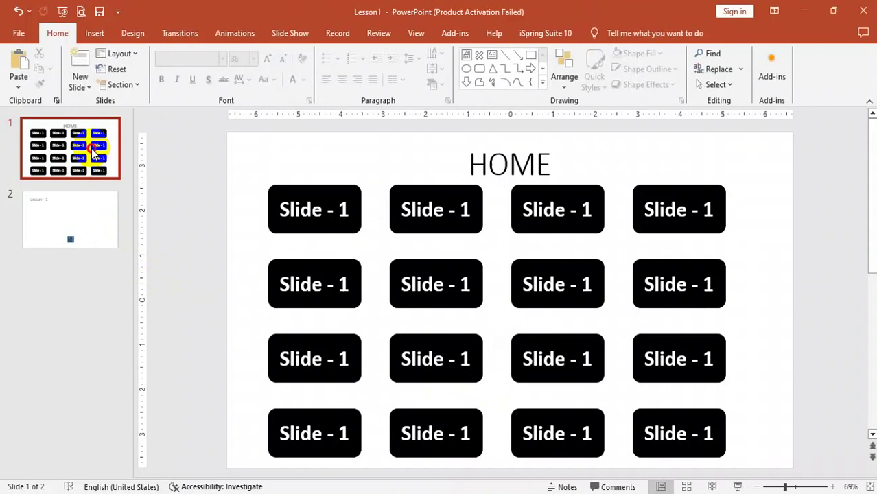
{"action": "left_click", "coordinate": [88, 245]}
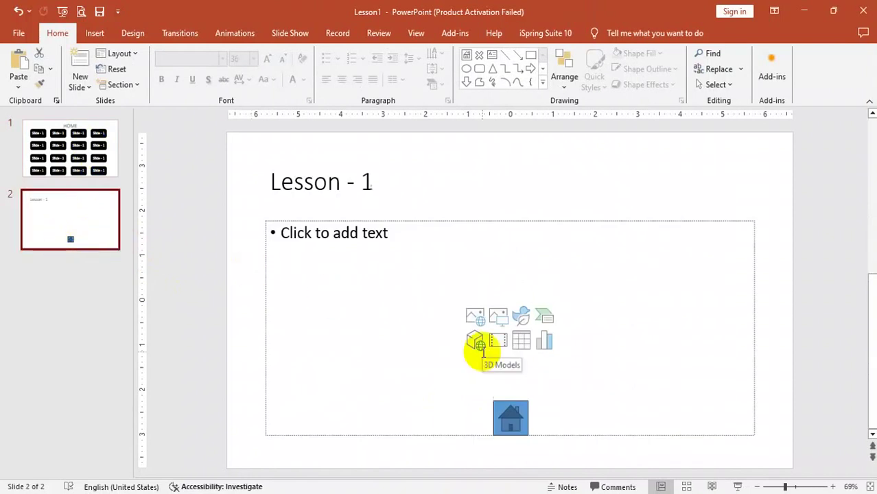
{"action": "left_click", "coordinate": [98, 33]}
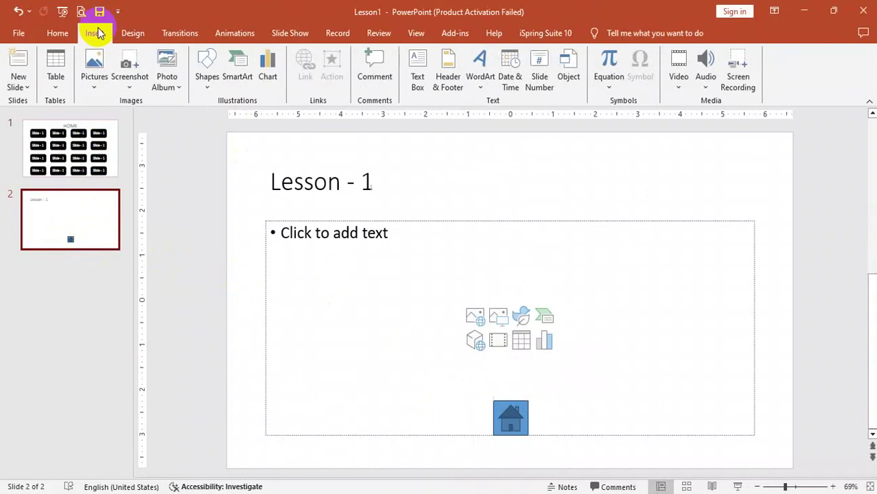
{"action": "left_click", "coordinate": [208, 76]}
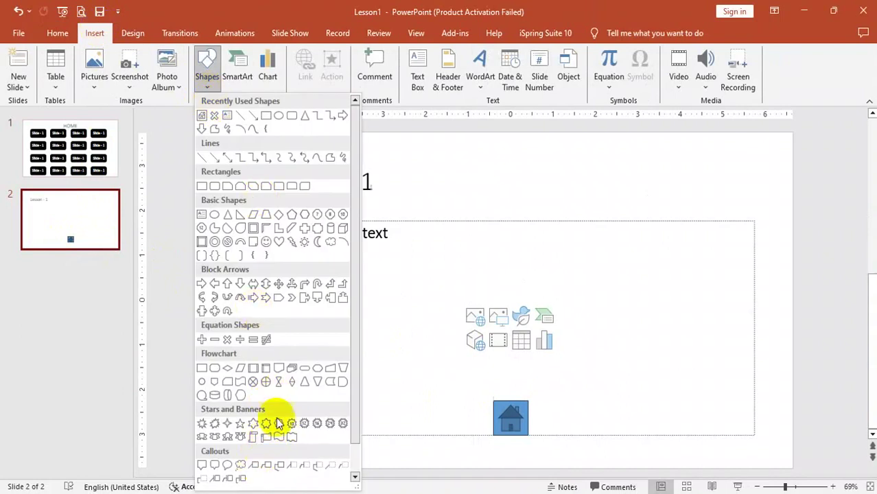
{"action": "left_click", "coordinate": [266, 299]}
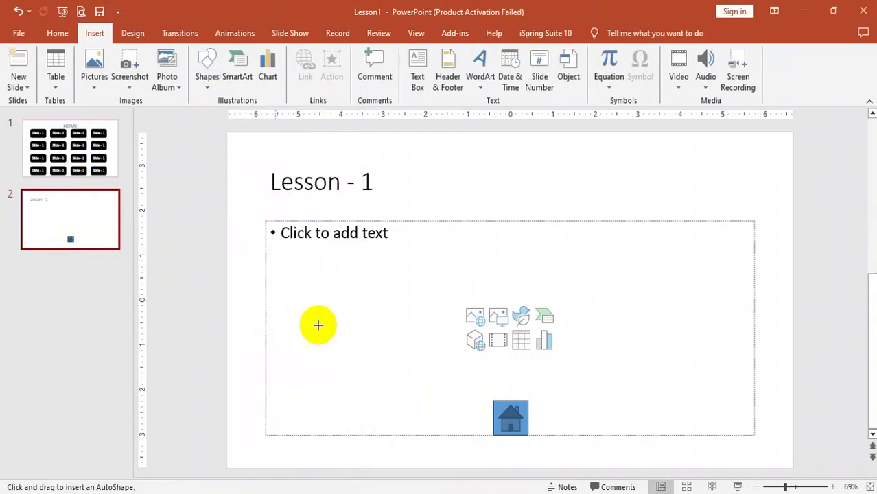
{"action": "mouse_move", "coordinate": [620, 406]}
{"action": "left_mouse_down"}
{"action": "mouse_move", "coordinate": [685, 450]}
{"action": "mouse_move", "coordinate": [682, 423]}
{"action": "left_mouse_up"}
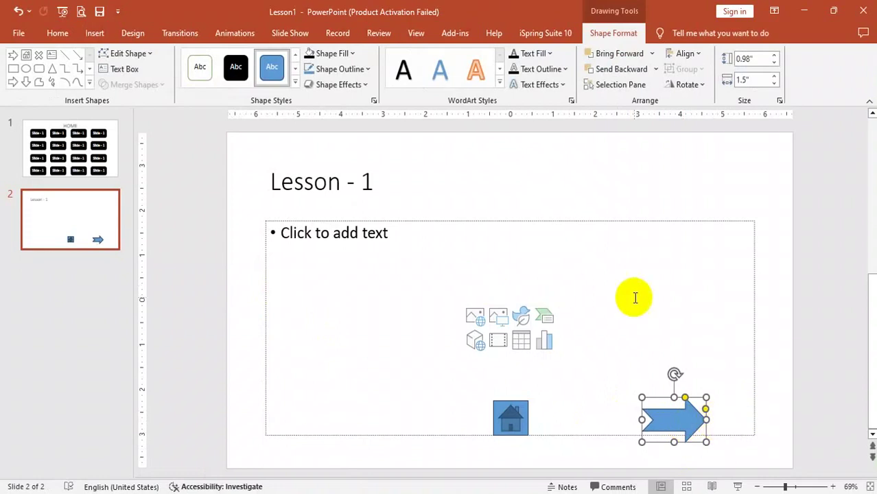
Copy the arrow to the bottom left and flip it horizontally so it points left.
{"action": "left_click_drag", "start_coordinate": [689, 424], "coordinate": [349, 415]}
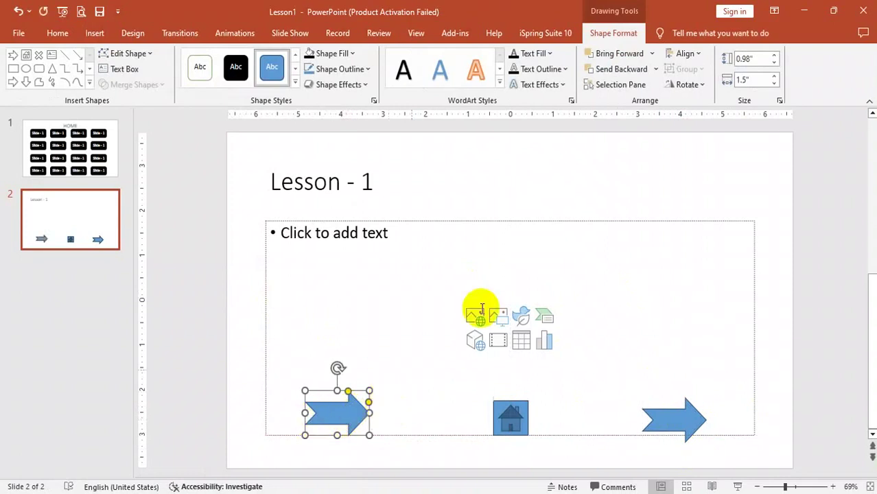
{"action": "left_click", "coordinate": [707, 86]}
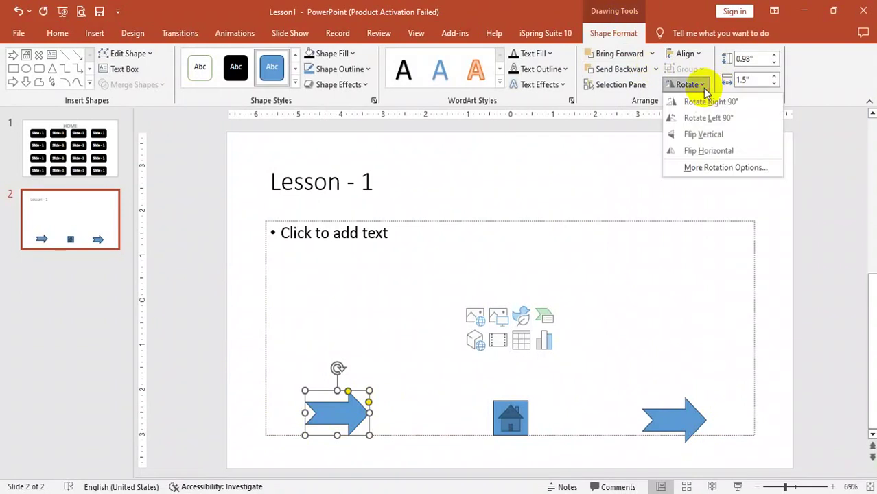
{"action": "left_click", "coordinate": [717, 152]}
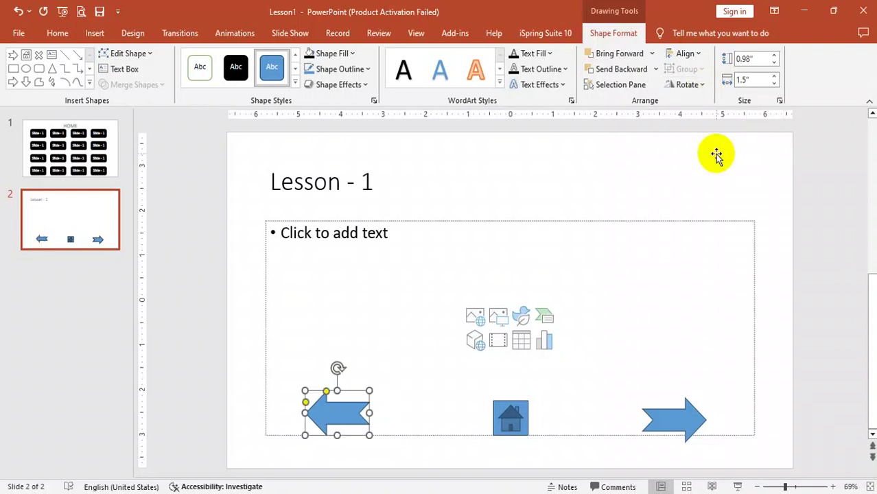
{"action": "left_click", "coordinate": [687, 427]}
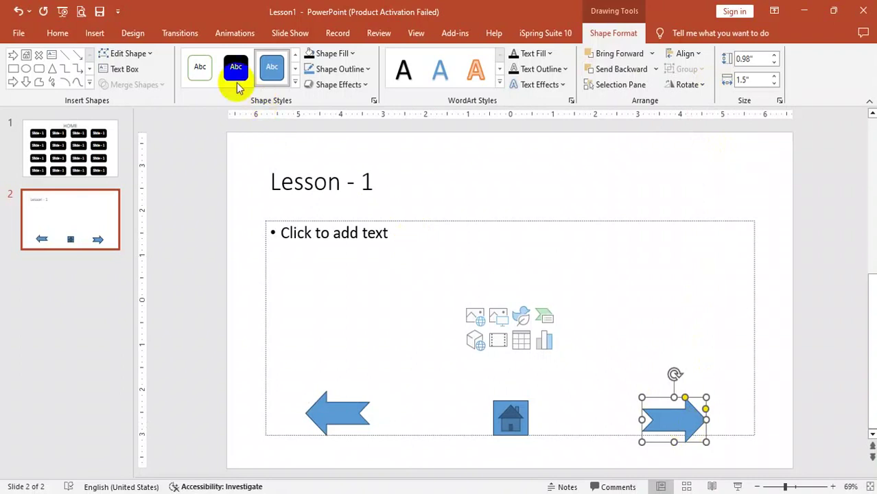
Give the right-pointing arrow a click action hyperlinking to Next Slide.
{"action": "left_click", "coordinate": [94, 34]}
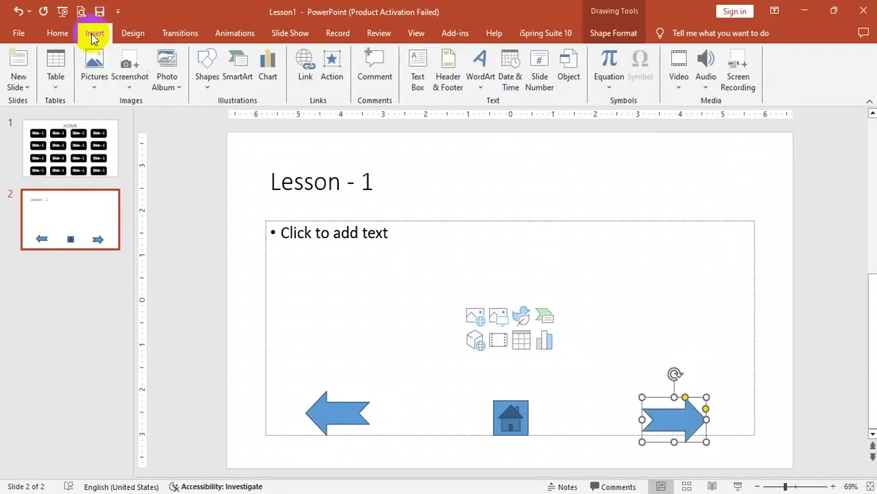
{"action": "left_click", "coordinate": [336, 69]}
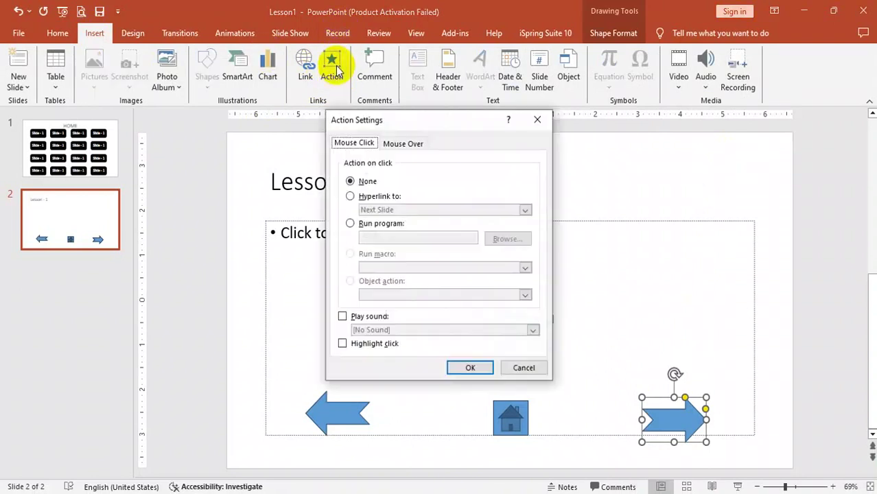
{"action": "left_click", "coordinate": [361, 198]}
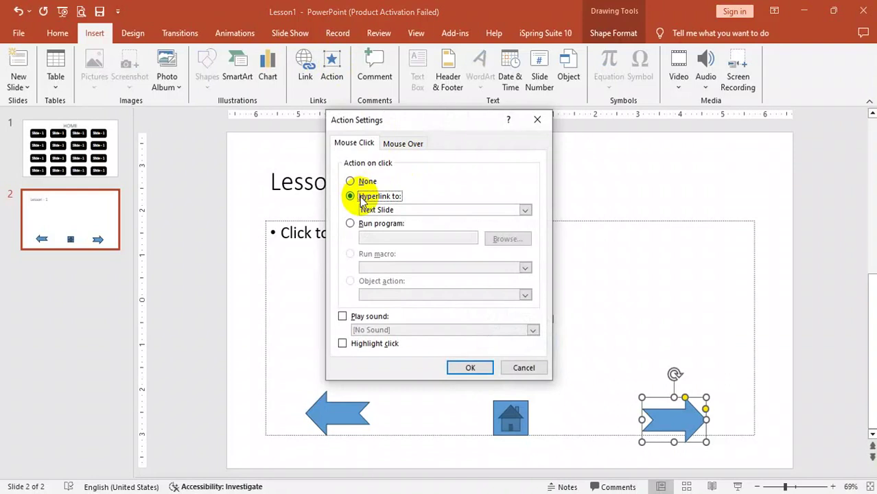
{"action": "left_click", "coordinate": [526, 212]}
{"action": "left_click", "coordinate": [427, 222]}
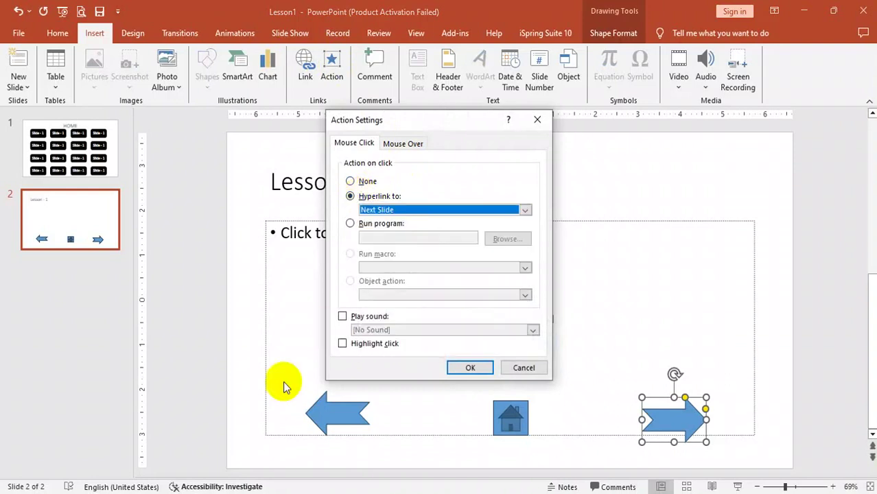
{"action": "left_click", "coordinate": [463, 368]}
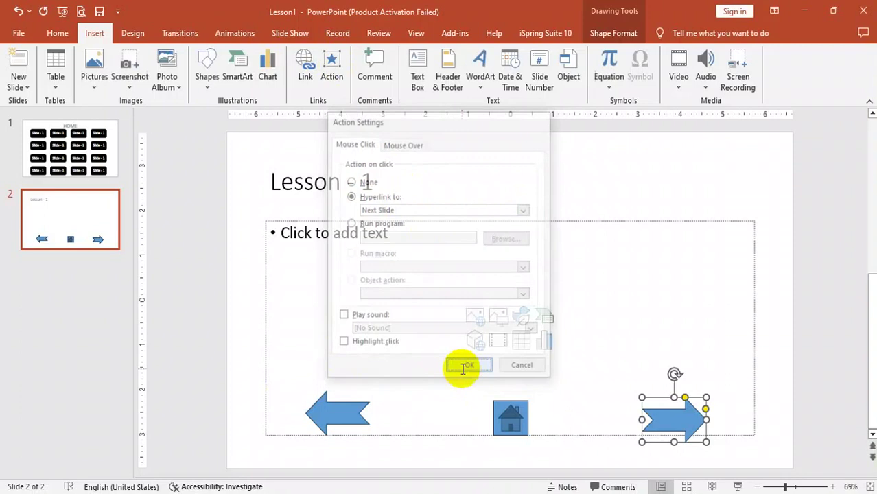
Give the left-pointing arrow a click action hyperlinking to Previous Slide.
{"action": "left_click", "coordinate": [310, 412]}
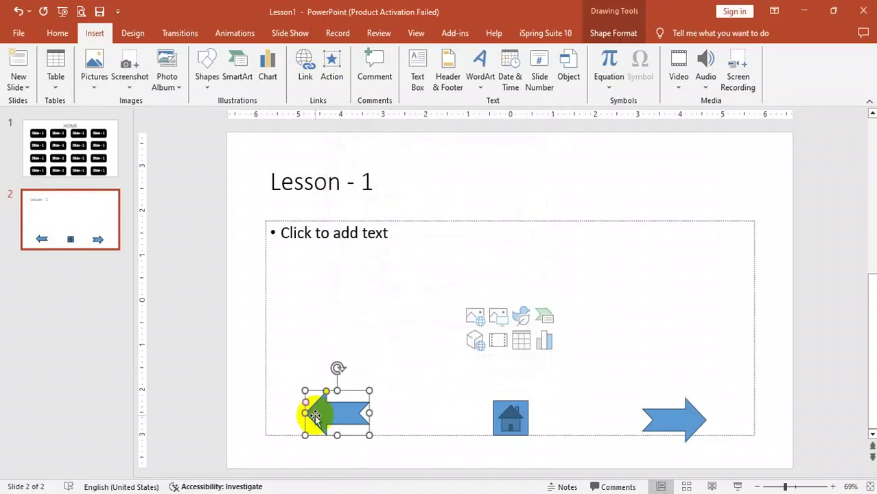
{"action": "left_click", "coordinate": [331, 86]}
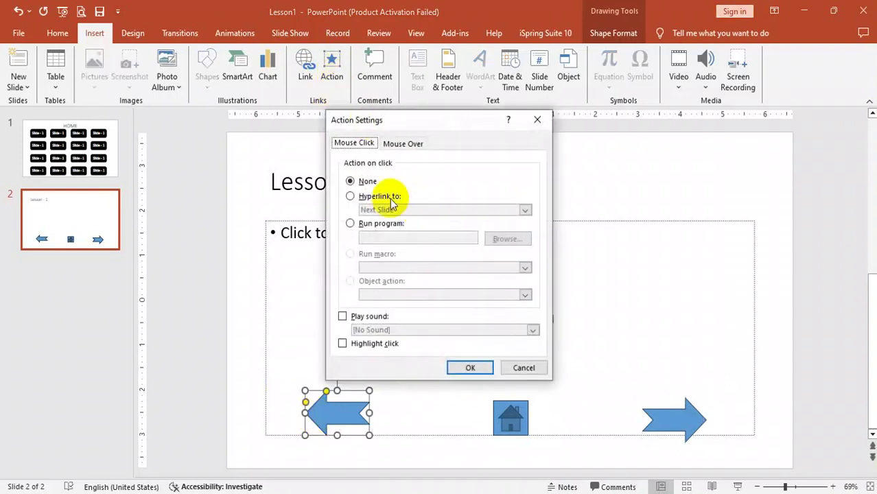
{"action": "left_click", "coordinate": [384, 197]}
{"action": "left_click", "coordinate": [524, 211]}
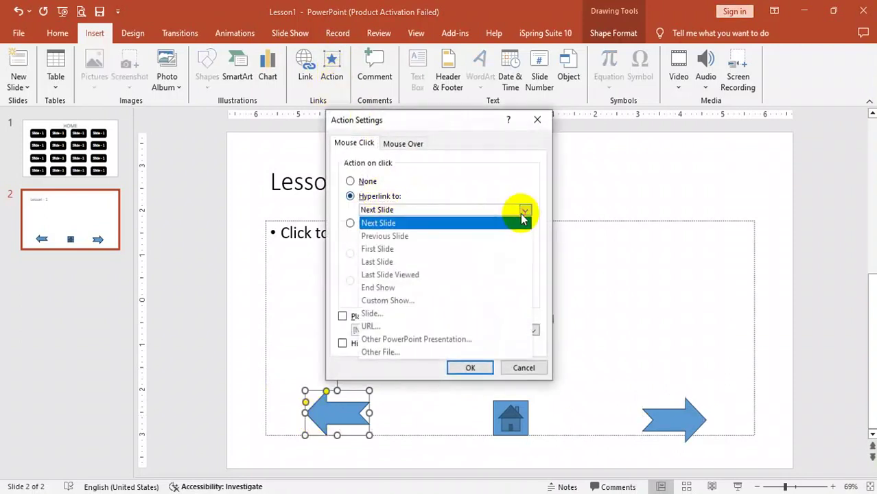
{"action": "left_click", "coordinate": [439, 237]}
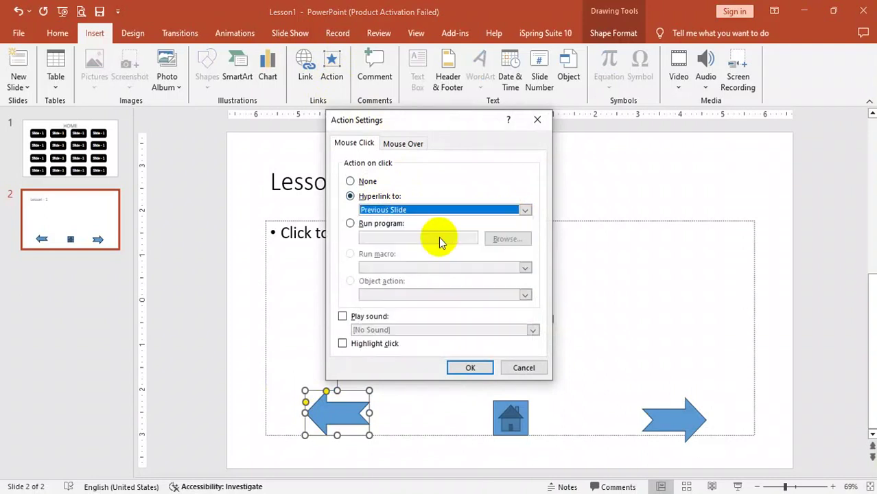
{"action": "left_click", "coordinate": [463, 368]}
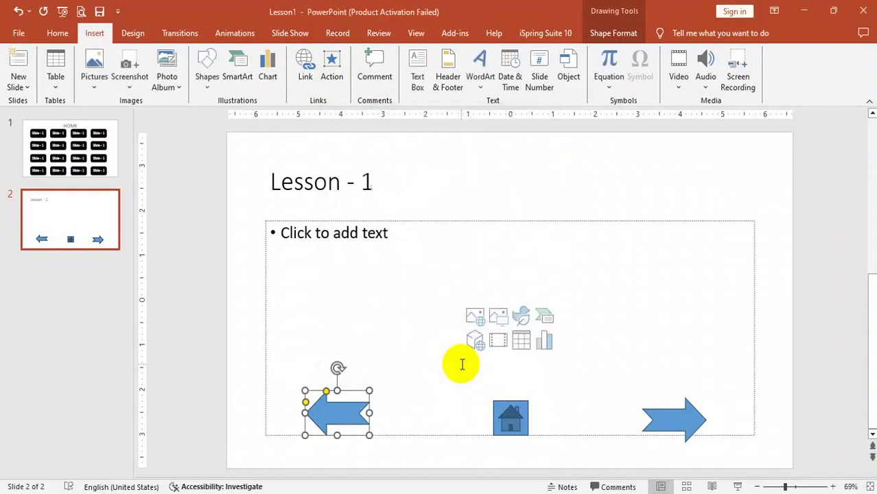
{"action": "left_click", "coordinate": [100, 218]}
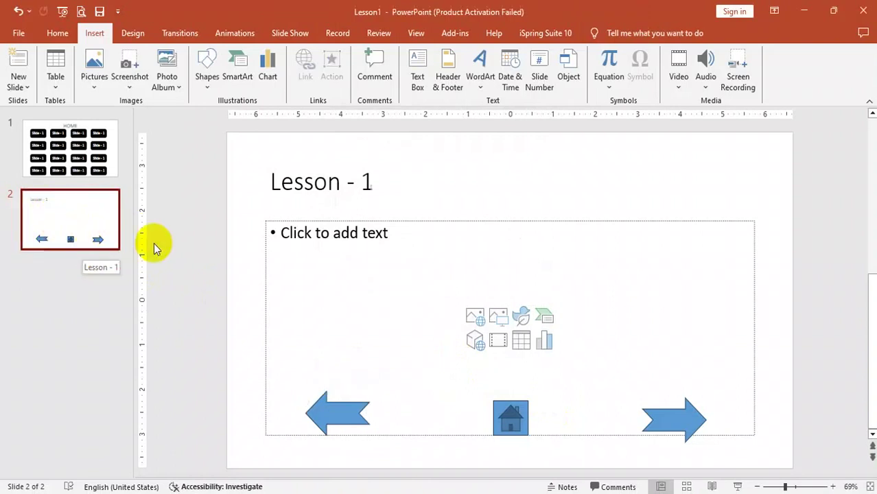
Duplicate the Lesson - 1 slide three times so slides 2–5 are lesson slides.
{"action": "left_click", "coordinate": [83, 217]}
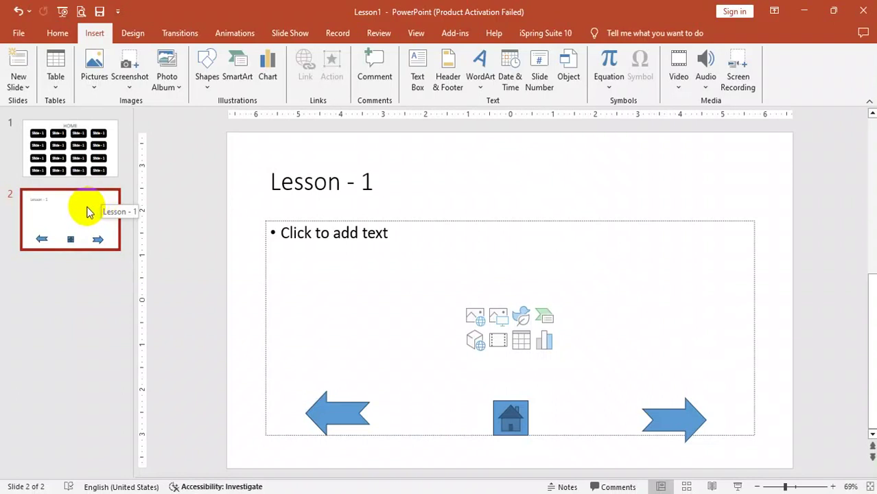
{"action": "right_click", "coordinate": [86, 213]}
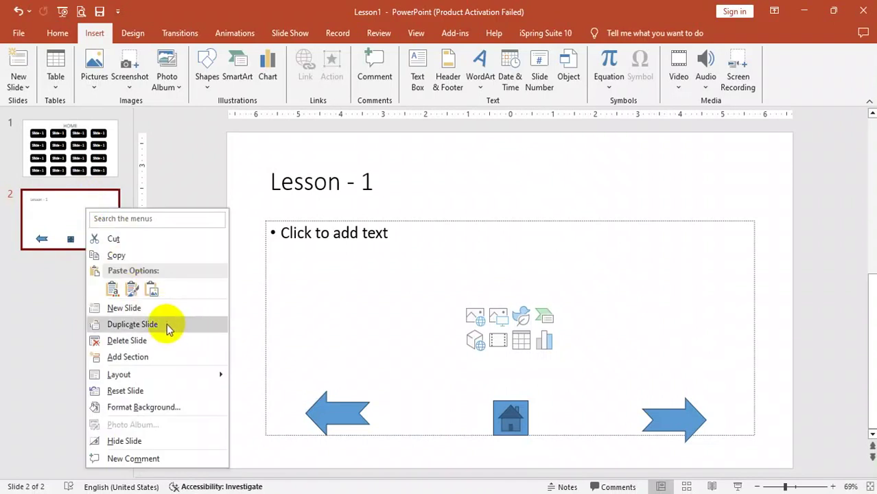
{"action": "left_click", "coordinate": [166, 324]}
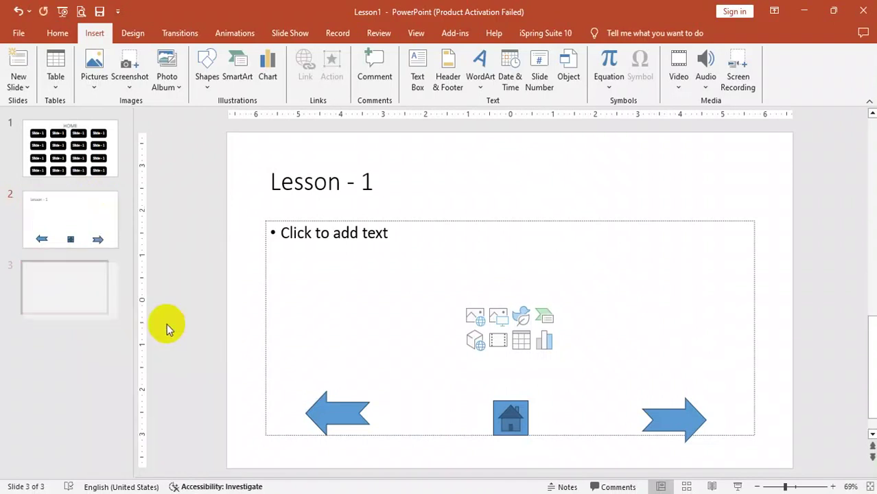
{"action": "right_click", "coordinate": [94, 288]}
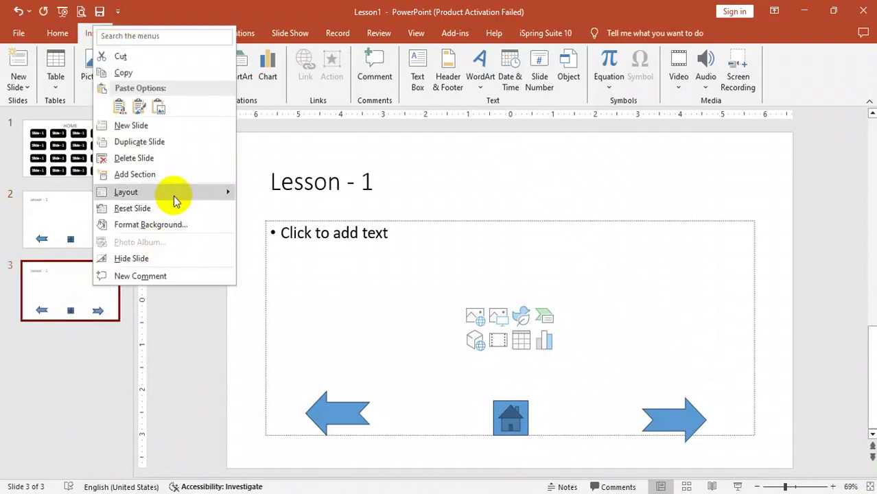
{"action": "left_click", "coordinate": [159, 142]}
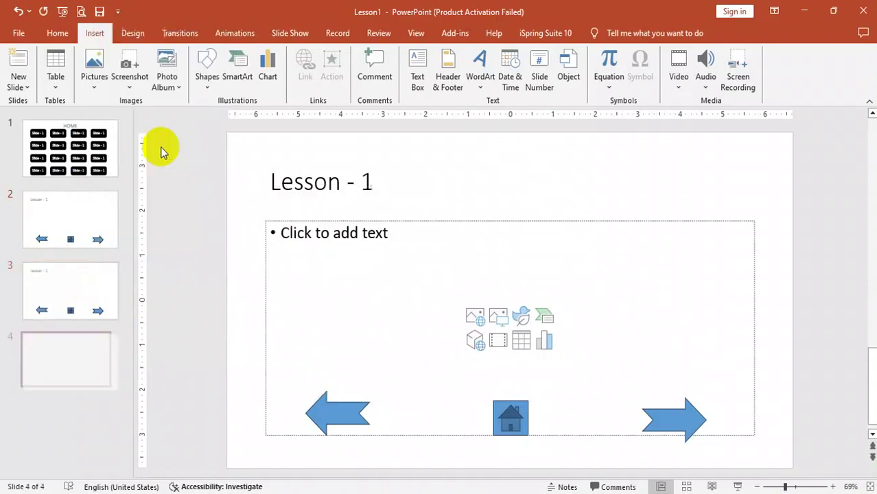
{"action": "right_click", "coordinate": [94, 372]}
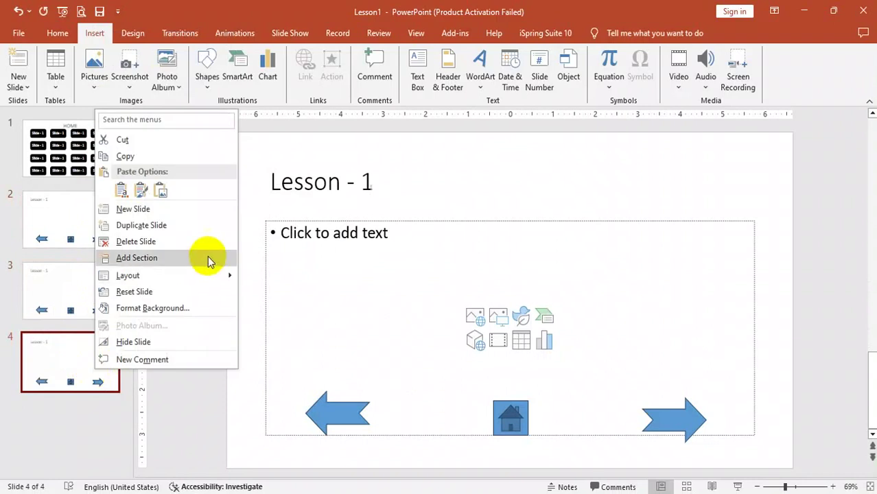
{"action": "left_click", "coordinate": [190, 232]}
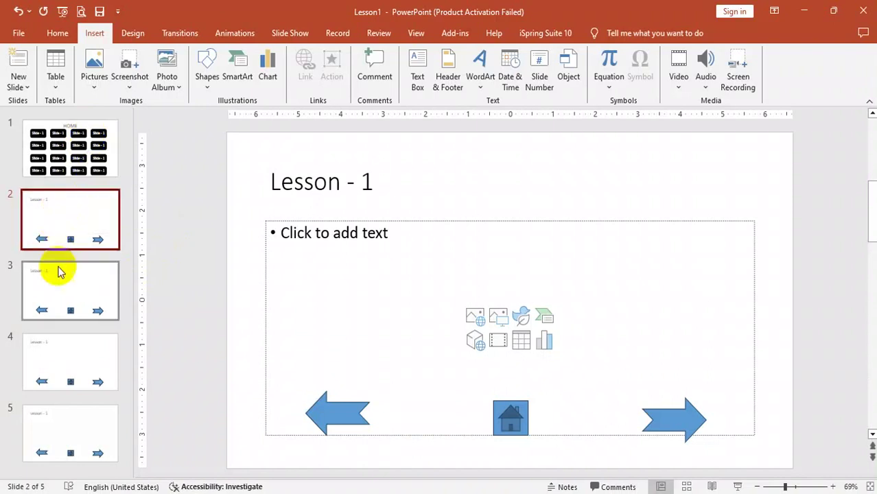
Select the four lesson slides and duplicate them twice, bringing the deck to 13 slides.
{"action": "left_click", "coordinate": [98, 441], "text": "shift"}
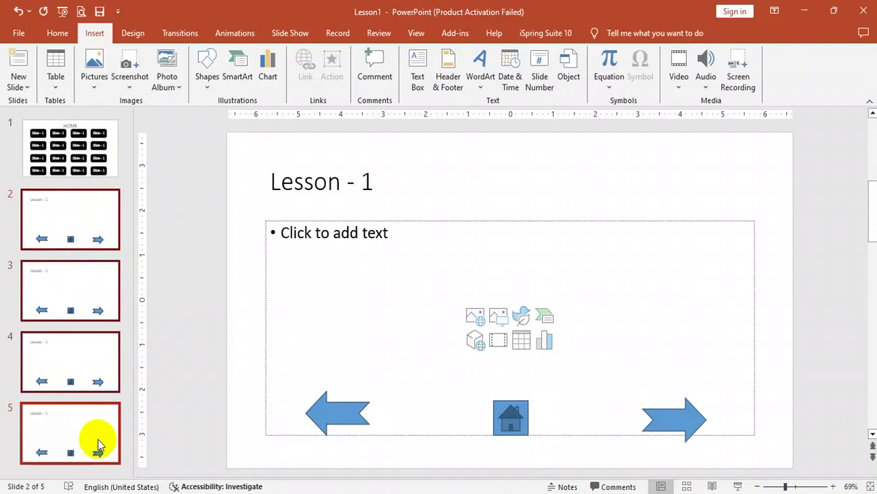
{"action": "left_click", "coordinate": [78, 219]}
{"action": "left_click", "coordinate": [79, 299], "text": "ctrl"}
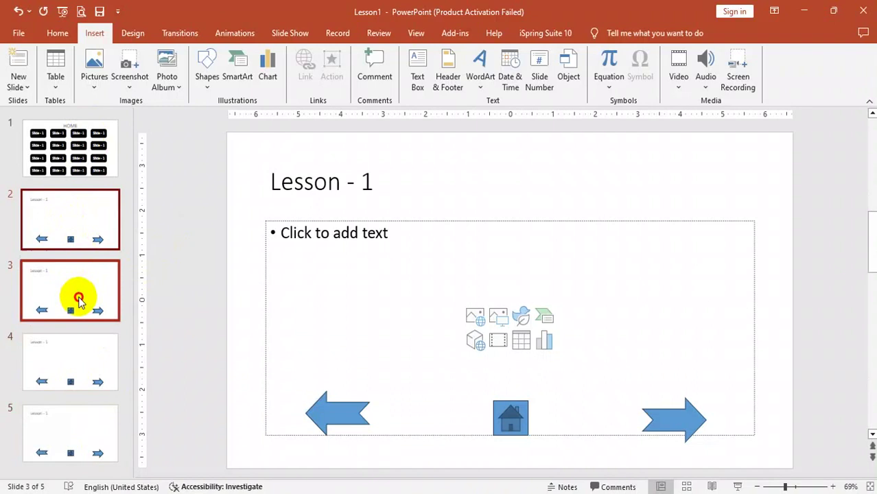
{"action": "left_click", "coordinate": [82, 426], "text": "ctrl"}
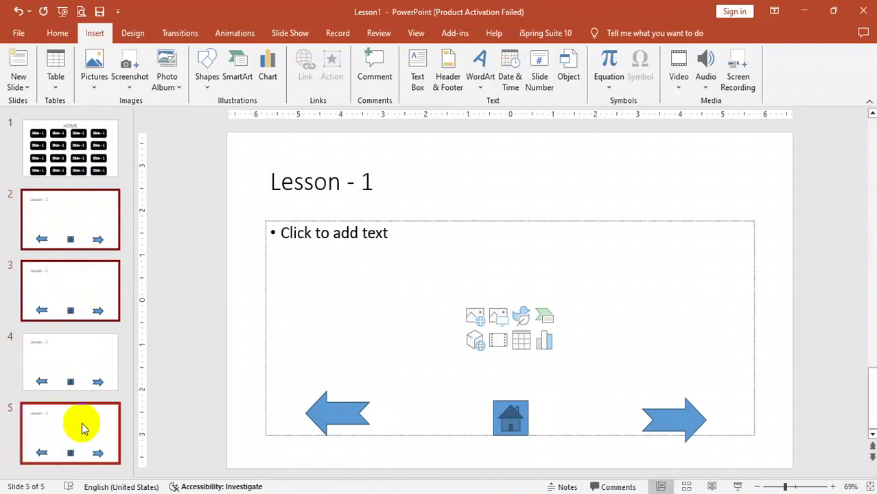
{"action": "left_click", "coordinate": [81, 205]}
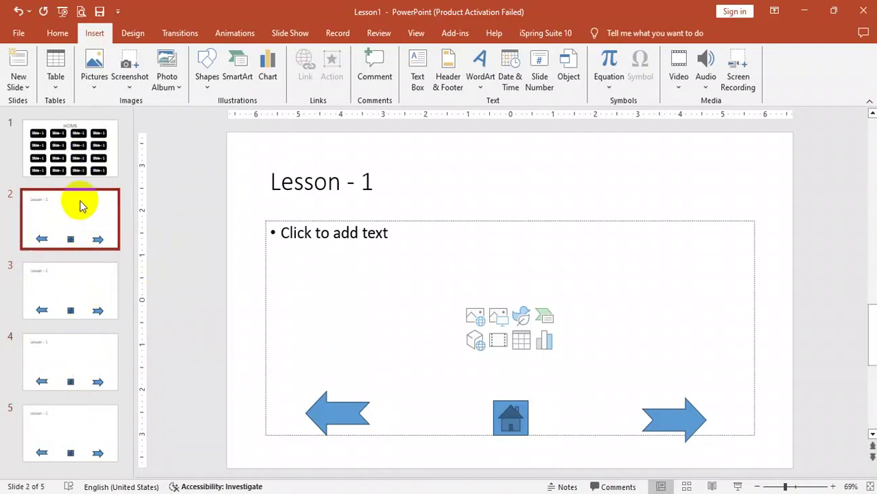
{"action": "left_click", "coordinate": [83, 436], "text": "shift"}
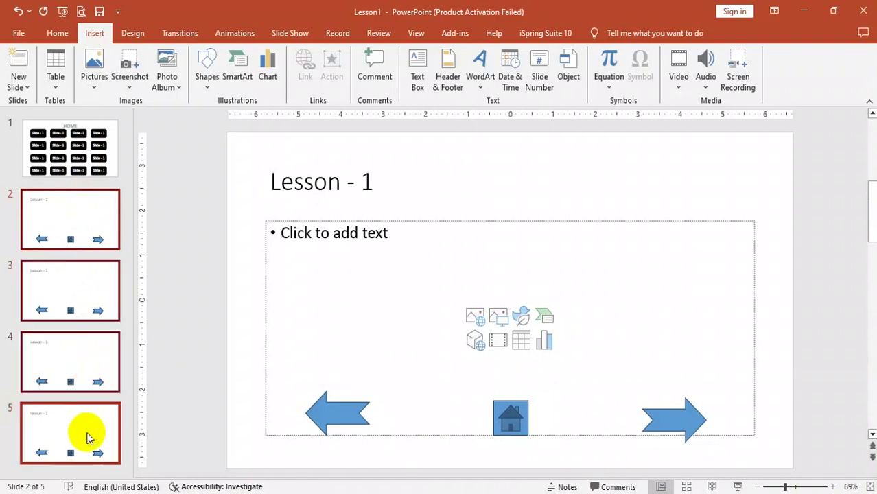
{"action": "right_click", "coordinate": [94, 224]}
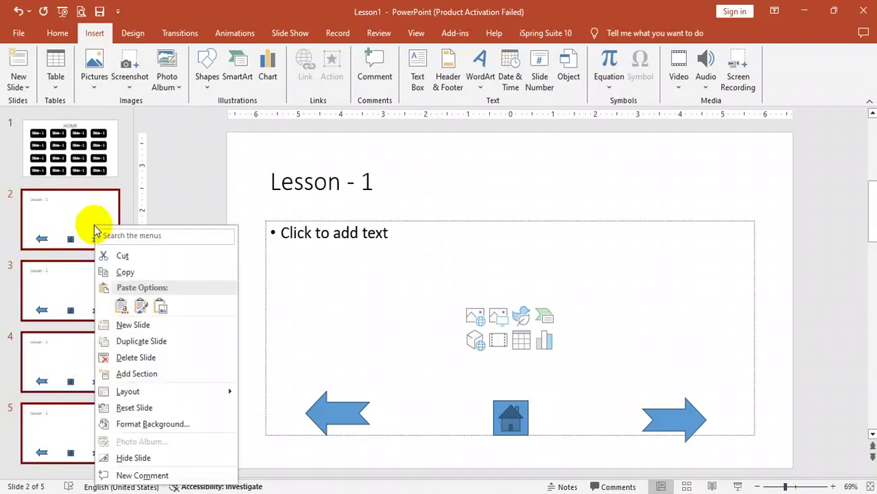
{"action": "left_click", "coordinate": [157, 343]}
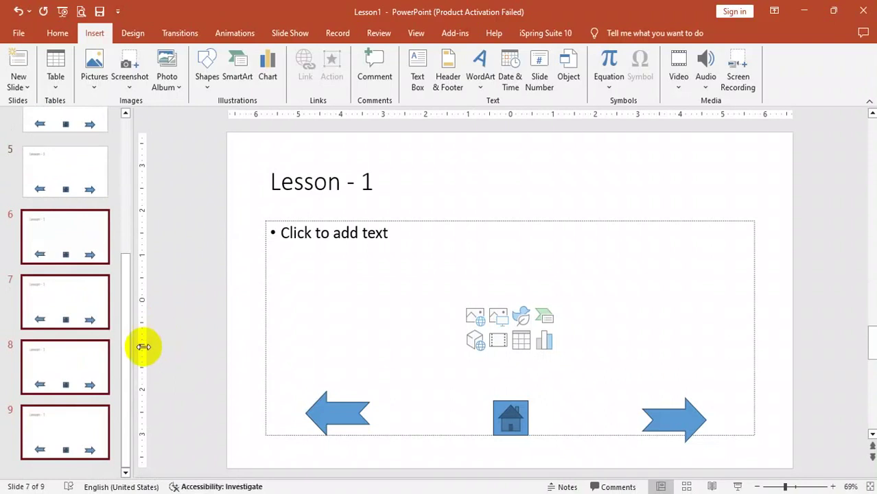
{"action": "right_click", "coordinate": [93, 355]}
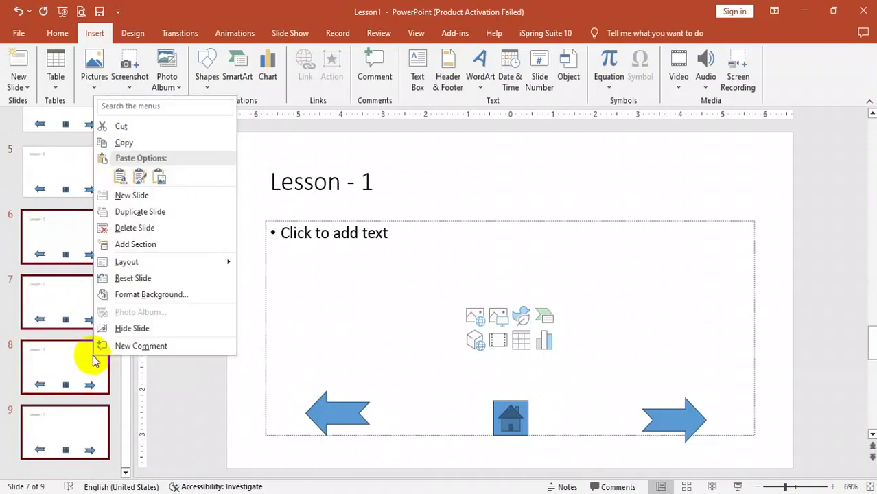
{"action": "left_click", "coordinate": [168, 212]}
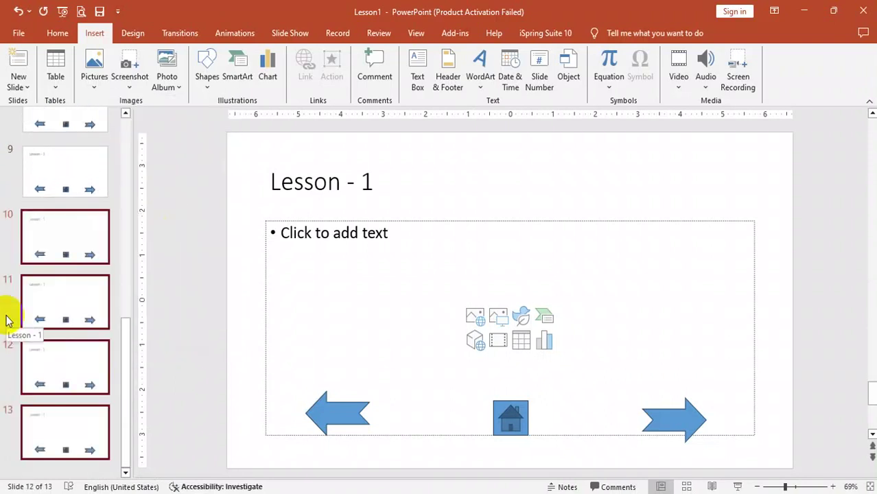
Paste the copied 'Slide - 13' slide after slide 13 with Ctrl+V.
{"action": "scroll", "coordinate": [73, 280], "scroll_direction": "up", "scroll_amount": 5}
{"action": "scroll", "coordinate": [72, 280], "scroll_direction": "up", "scroll_amount": 2}
{"action": "scroll", "coordinate": [74, 281], "scroll_direction": "up", "scroll_amount": 4}
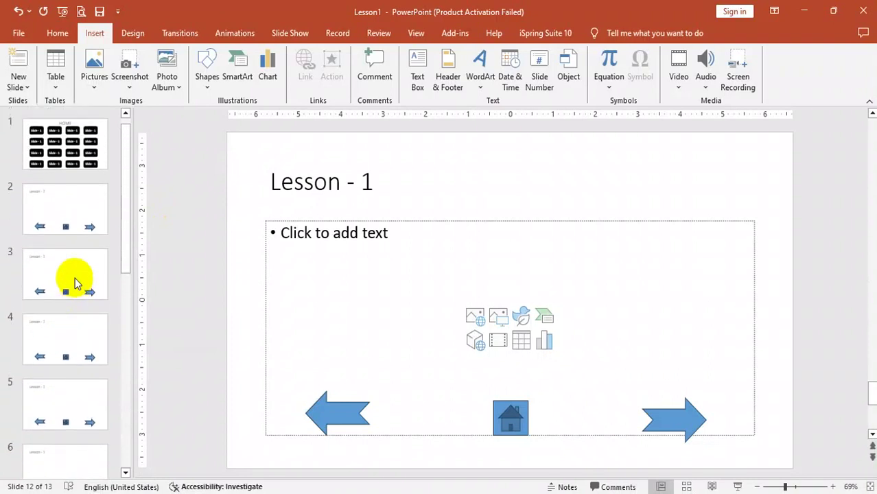
{"action": "scroll", "coordinate": [74, 280], "scroll_direction": "down", "scroll_amount": 5}
{"action": "scroll", "coordinate": [74, 280], "scroll_direction": "down", "scroll_amount": 5}
{"action": "scroll", "coordinate": [79, 280], "scroll_direction": "down", "scroll_amount": 1}
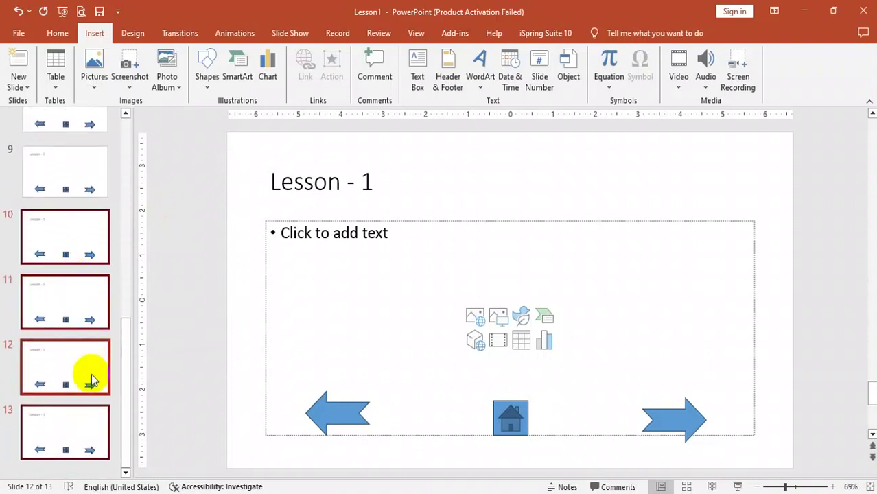
{"action": "left_click", "coordinate": [82, 438]}
{"action": "key", "text": "ctrl+v"}
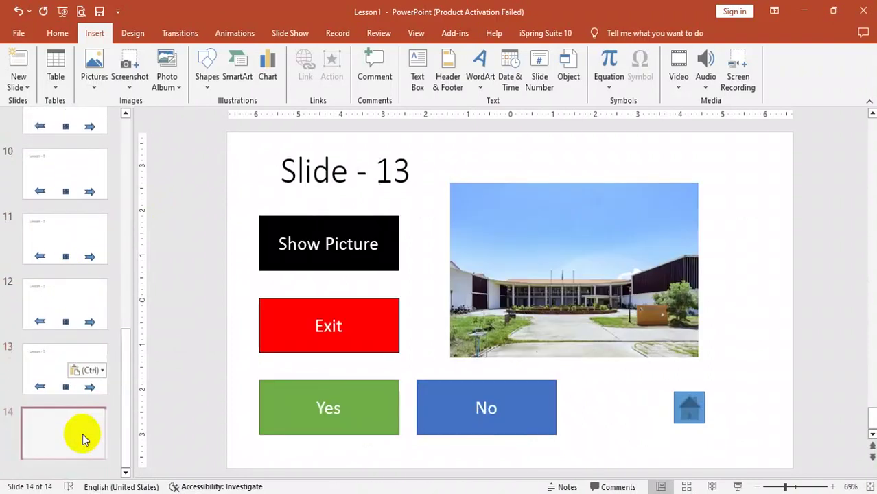
{"action": "scroll", "coordinate": [70, 281], "scroll_direction": "up", "scroll_amount": 3}
{"action": "scroll", "coordinate": [71, 281], "scroll_direction": "up", "scroll_amount": 5}
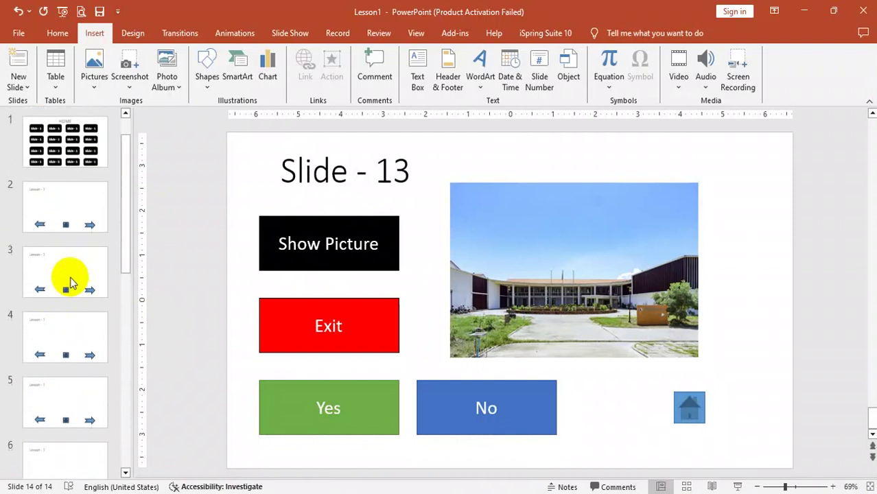
Renumber the titles of slides 3–5 to Lesson - 2, Lesson - 3 and Lesson - 4.
{"action": "left_click", "coordinate": [77, 231]}
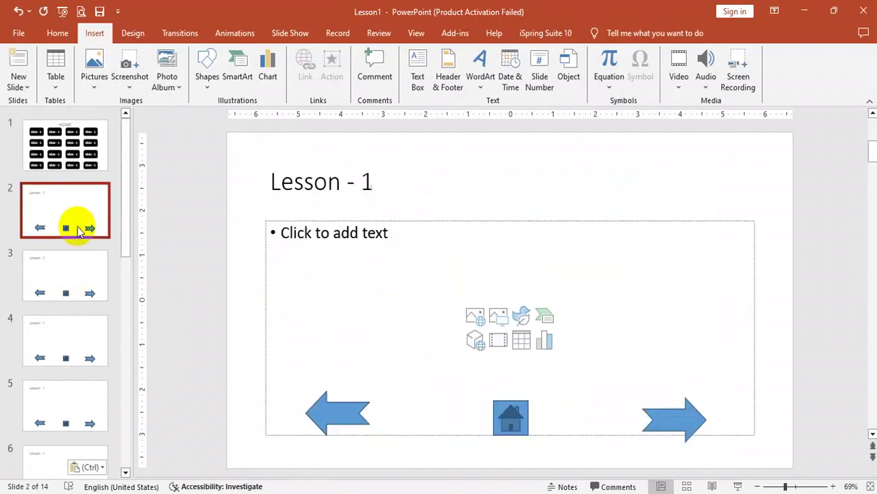
{"action": "left_click", "coordinate": [81, 273]}
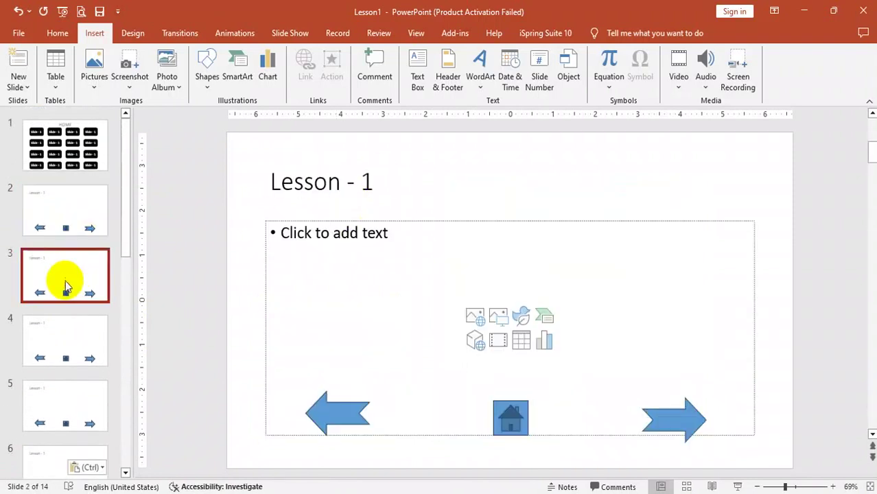
{"action": "left_click", "coordinate": [371, 182]}
{"action": "type", "text": "2"}
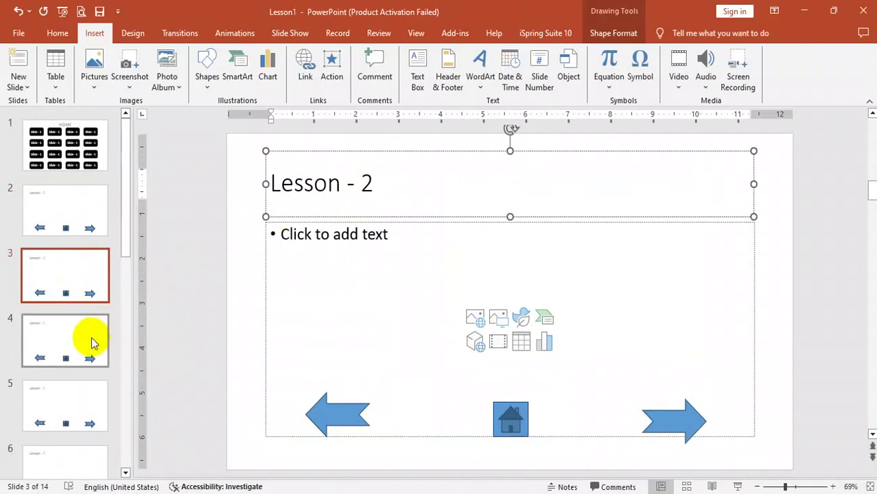
{"action": "left_click", "coordinate": [92, 342]}
{"action": "left_click", "coordinate": [371, 183]}
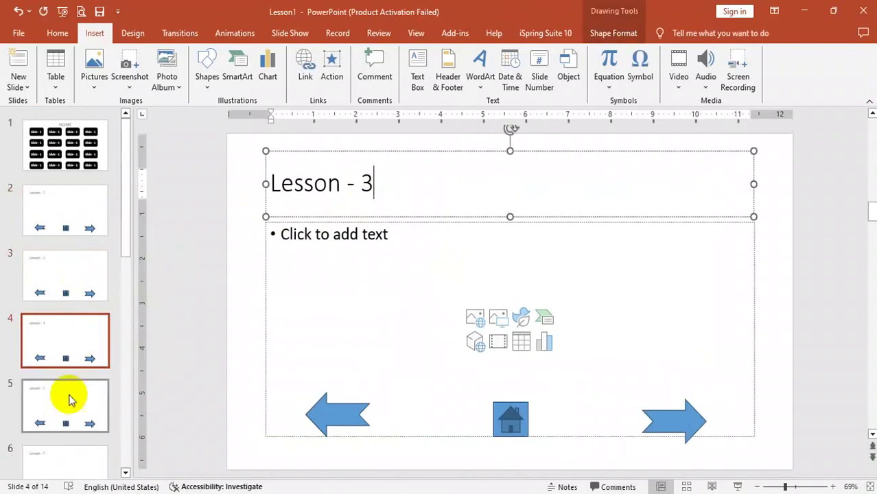
{"action": "left_click", "coordinate": [69, 399]}
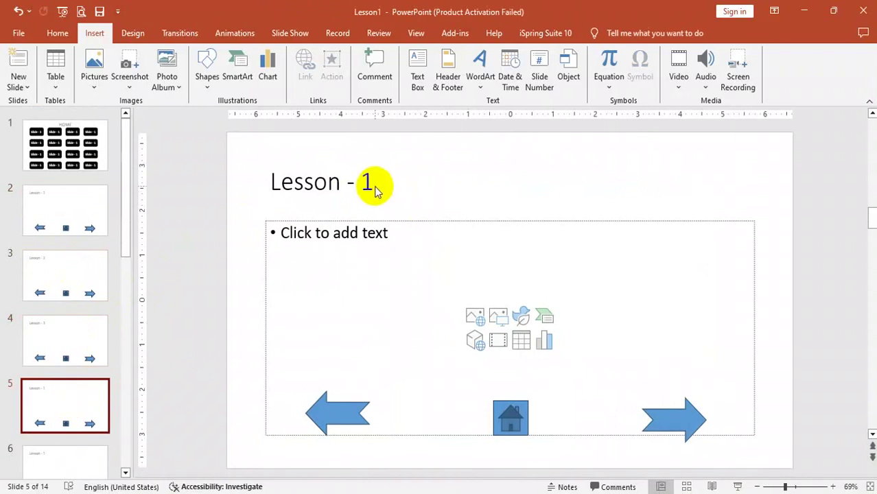
{"action": "left_click", "coordinate": [371, 184]}
{"action": "type", "text": "4"}
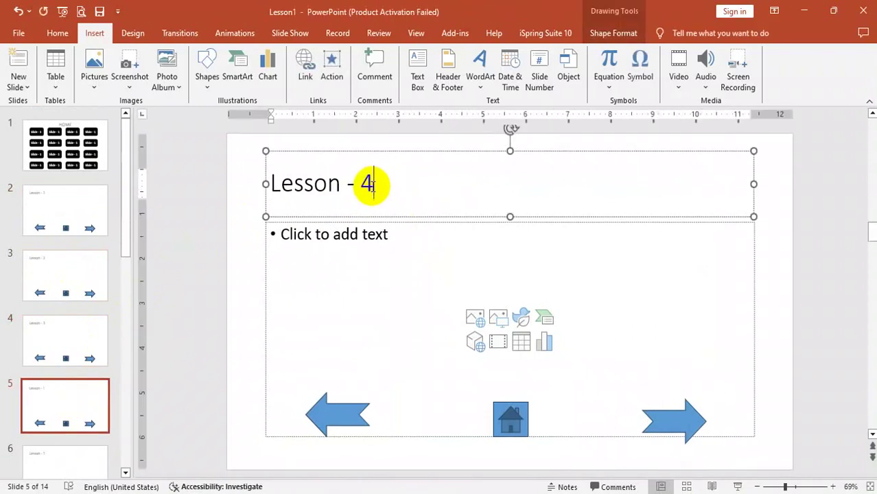
{"action": "left_click", "coordinate": [71, 382]}
{"action": "scroll", "coordinate": [71, 378], "scroll_direction": "down", "scroll_amount": 3}
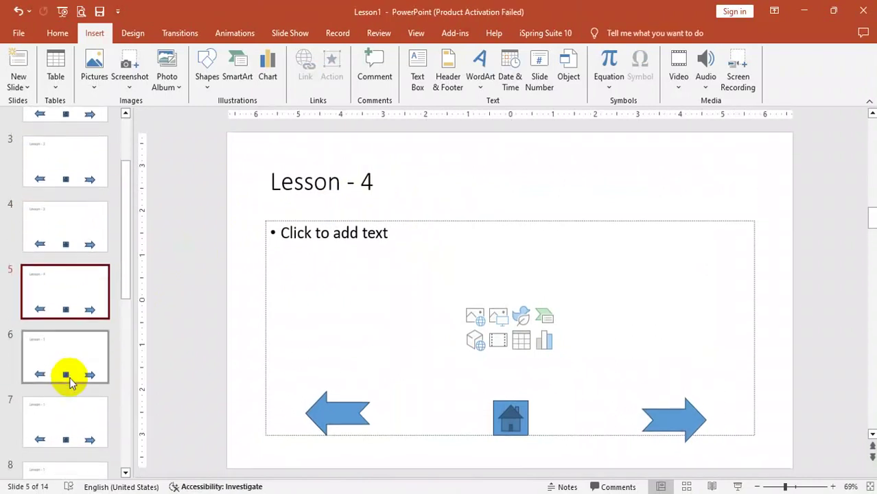
Renumber the titles of slides 6–8 to Lesson - 5, Lesson - 6 and Lesson - 7.
{"action": "left_click", "coordinate": [69, 364]}
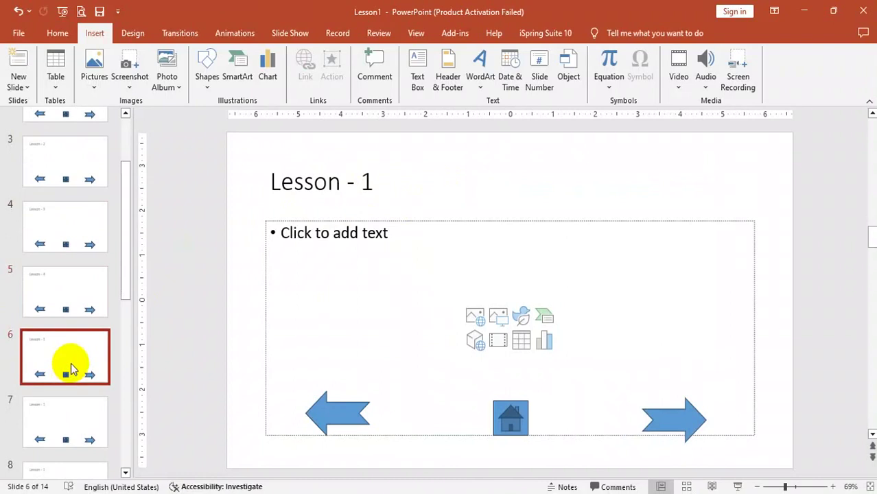
{"action": "left_click", "coordinate": [370, 189]}
{"action": "type", "text": "5"}
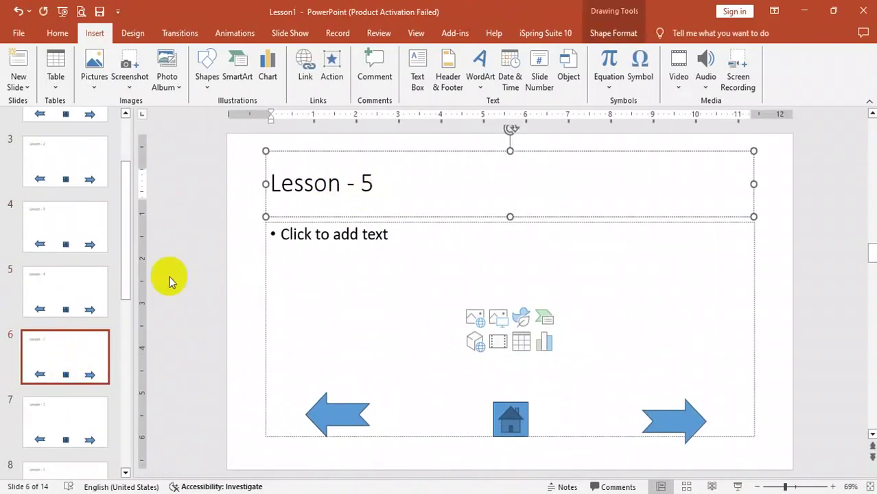
{"action": "left_click", "coordinate": [57, 425]}
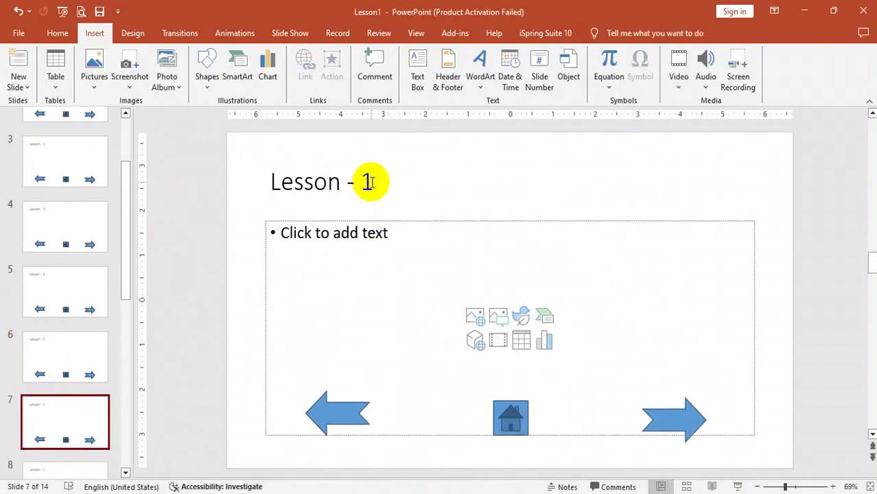
{"action": "left_click", "coordinate": [369, 184]}
{"action": "type", "text": "6"}
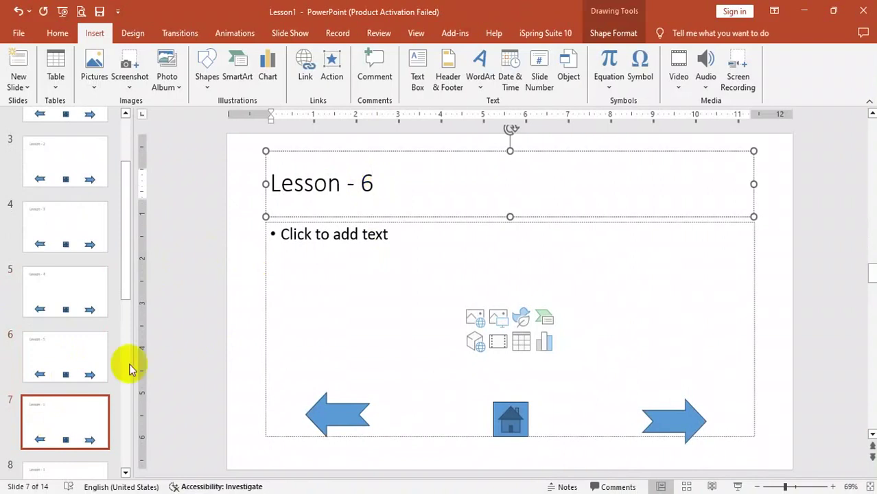
{"action": "left_click", "coordinate": [64, 447]}
{"action": "scroll", "coordinate": [64, 451], "scroll_direction": "down", "scroll_amount": 4}
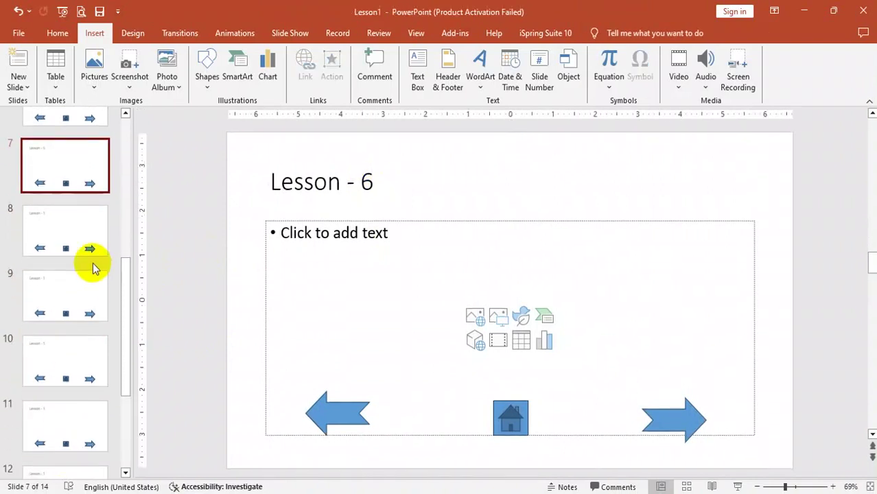
{"action": "left_click", "coordinate": [65, 237]}
{"action": "left_click", "coordinate": [368, 183]}
{"action": "type", "text": "7"}
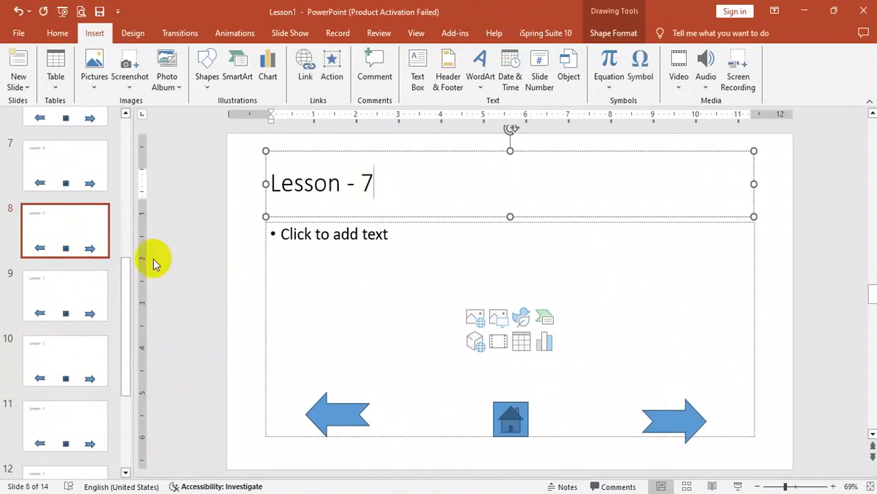
Renumber the titles of slides 9–11 to Lesson - 8, Lesson - 9 and Lesson - 10.
{"action": "left_click", "coordinate": [68, 298]}
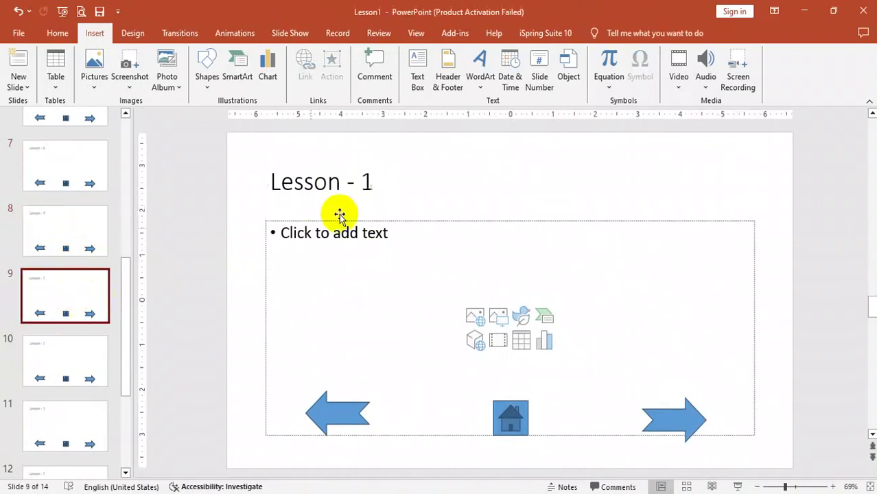
{"action": "left_click", "coordinate": [371, 187]}
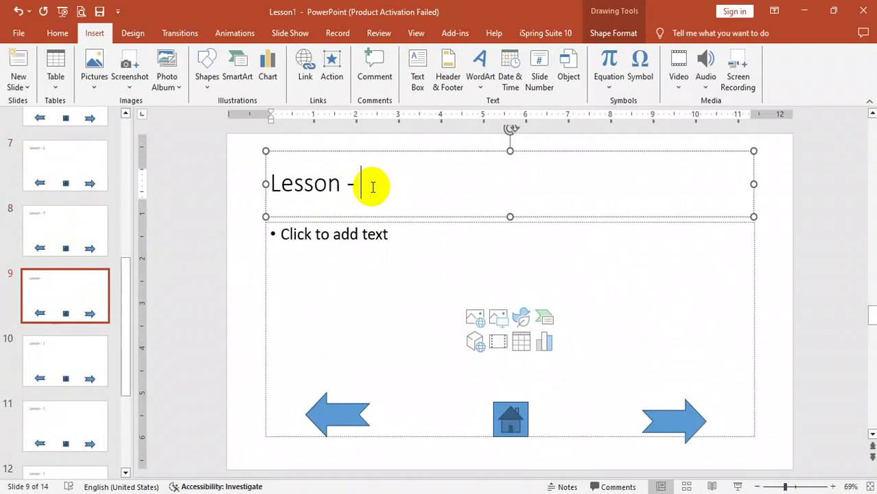
{"action": "type", "text": "8"}
{"action": "left_click", "coordinate": [88, 361]}
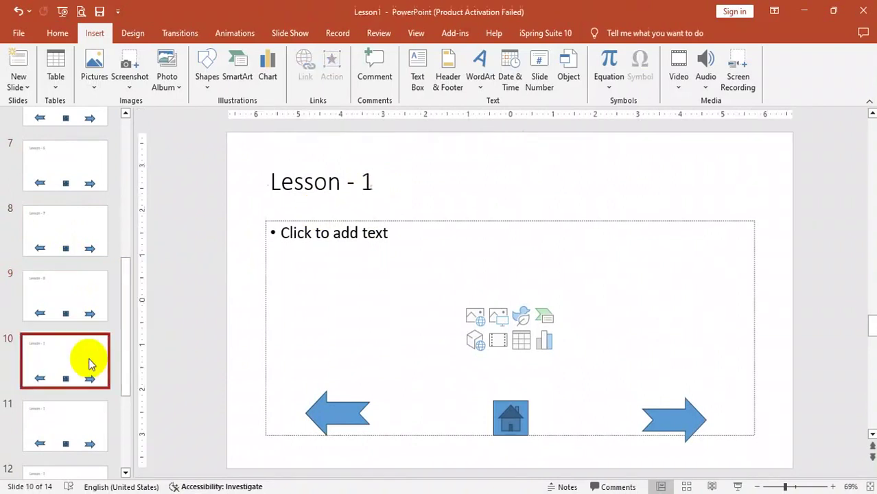
{"action": "left_click", "coordinate": [369, 186]}
{"action": "type", "text": "9"}
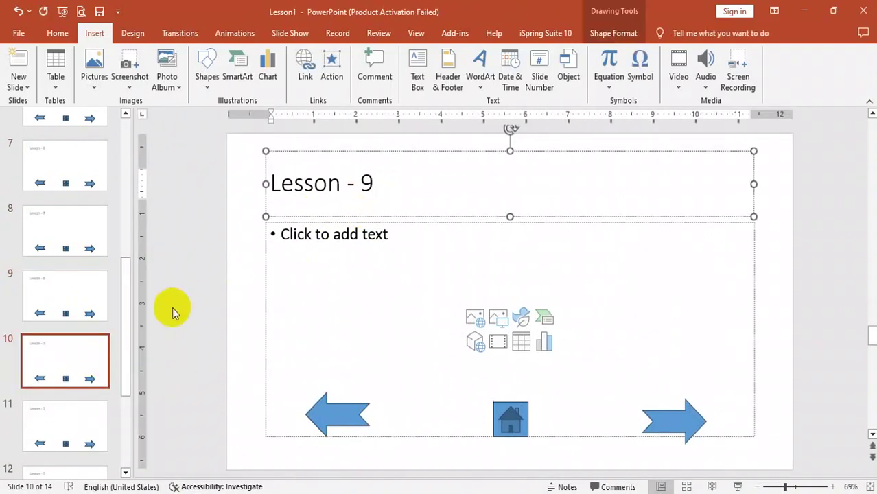
{"action": "left_click", "coordinate": [48, 424]}
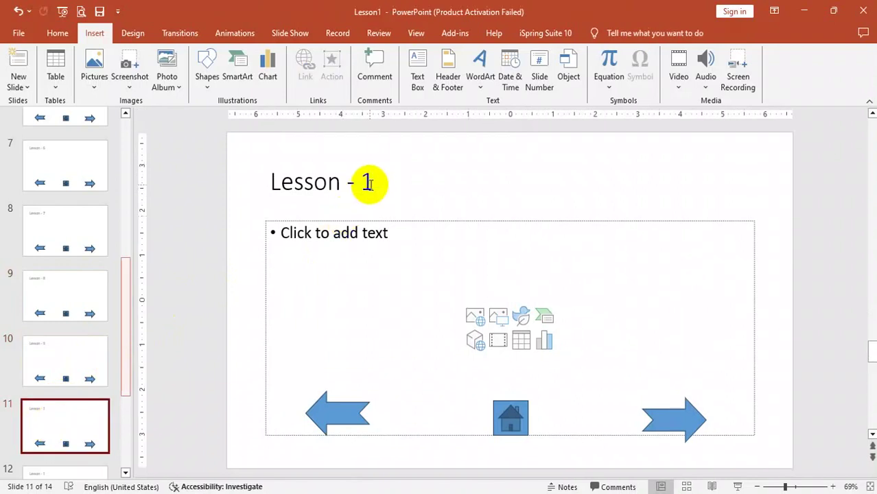
{"action": "left_click", "coordinate": [369, 183]}
{"action": "type", "text": "0"}
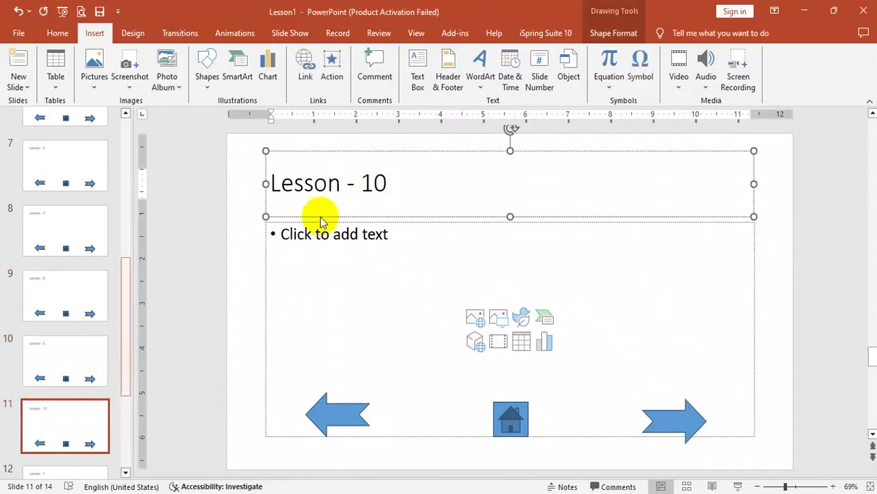
{"action": "left_click", "coordinate": [39, 387]}
{"action": "scroll", "coordinate": [41, 384], "scroll_direction": "down", "scroll_amount": 2}
Renumber the titles of slides 12 and 13 to Lesson - 11 and Lesson - 12.
{"action": "left_click", "coordinate": [62, 364]}
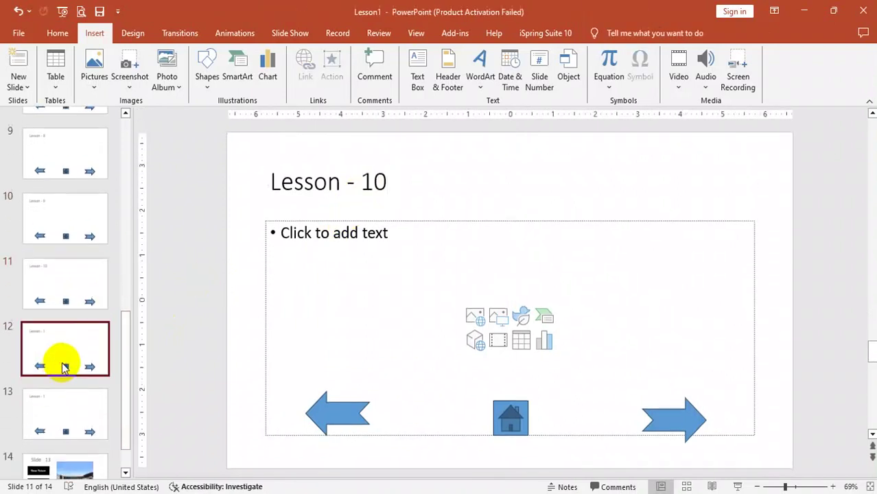
{"action": "left_click", "coordinate": [373, 183]}
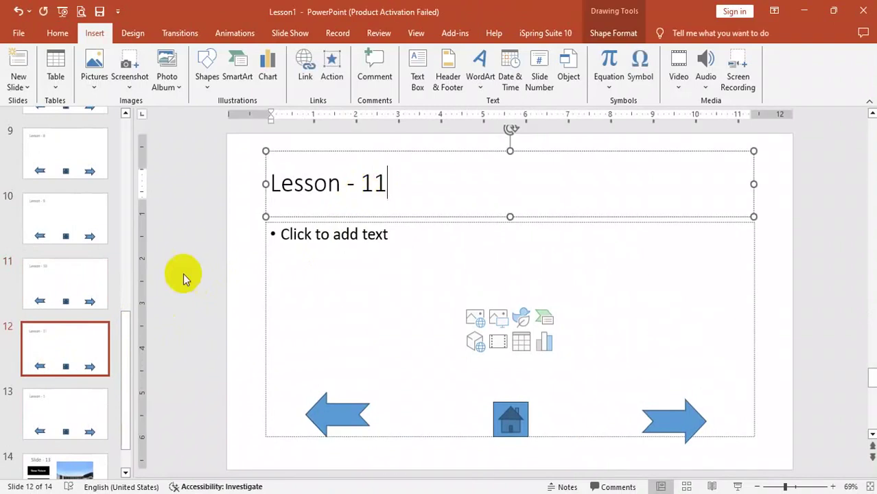
{"action": "left_click", "coordinate": [62, 407]}
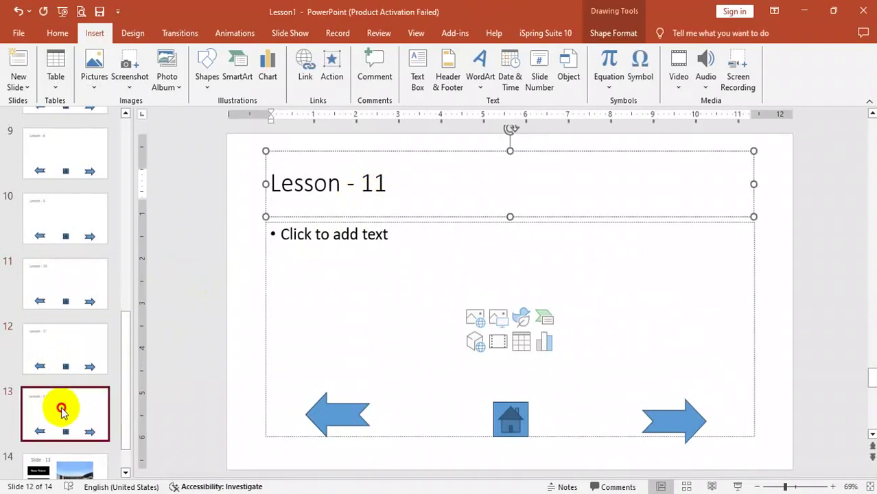
{"action": "left_click", "coordinate": [369, 182]}
{"action": "type", "text": "2"}
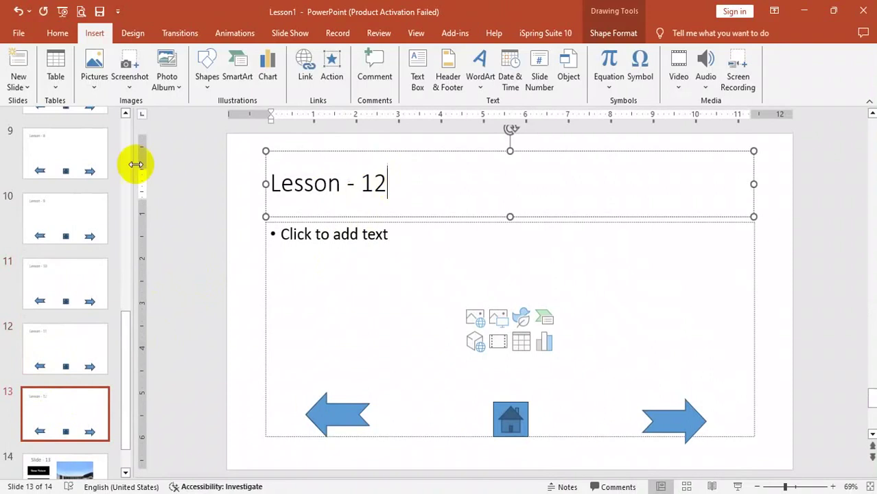
{"action": "scroll", "coordinate": [49, 206], "scroll_direction": "up", "scroll_amount": 4}
{"action": "scroll", "coordinate": [49, 214], "scroll_direction": "up", "scroll_amount": 4}
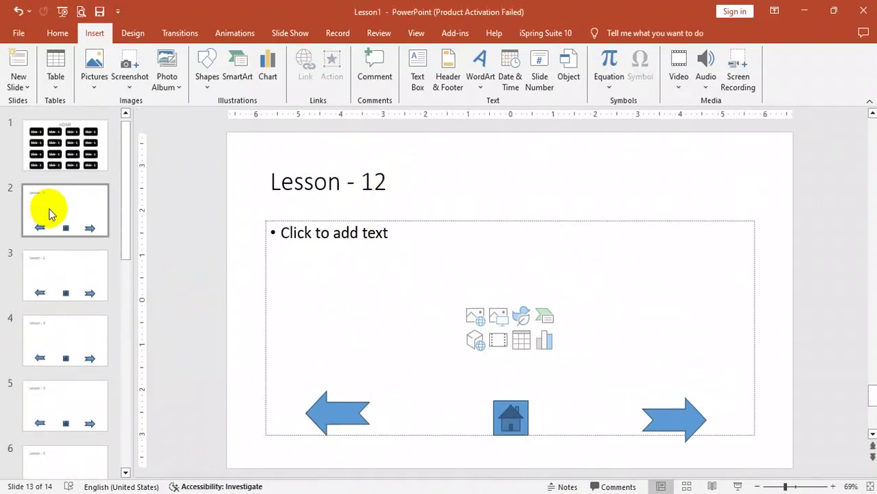
On the HOME slide, relabel the top-row buttons Slide - 2, Slide - 3 and Slide - 4.
{"action": "left_click", "coordinate": [60, 164]}
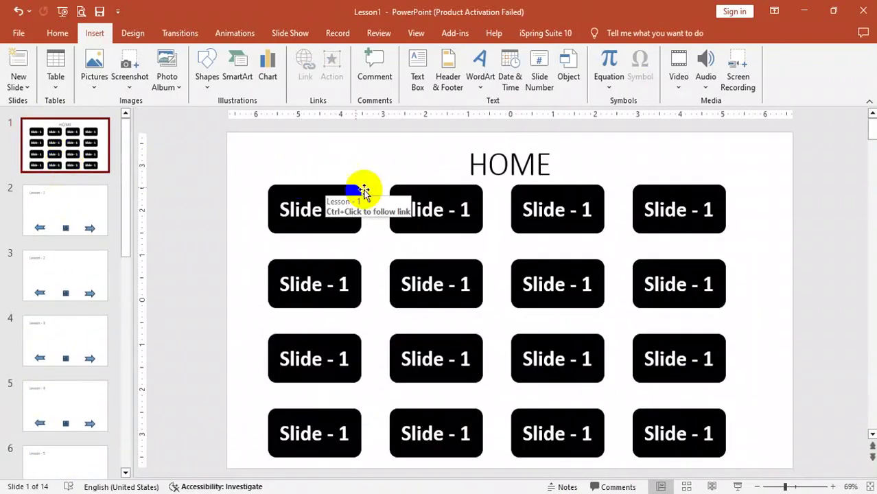
{"action": "left_click_drag", "start_coordinate": [438, 202], "coordinate": [469, 211]}
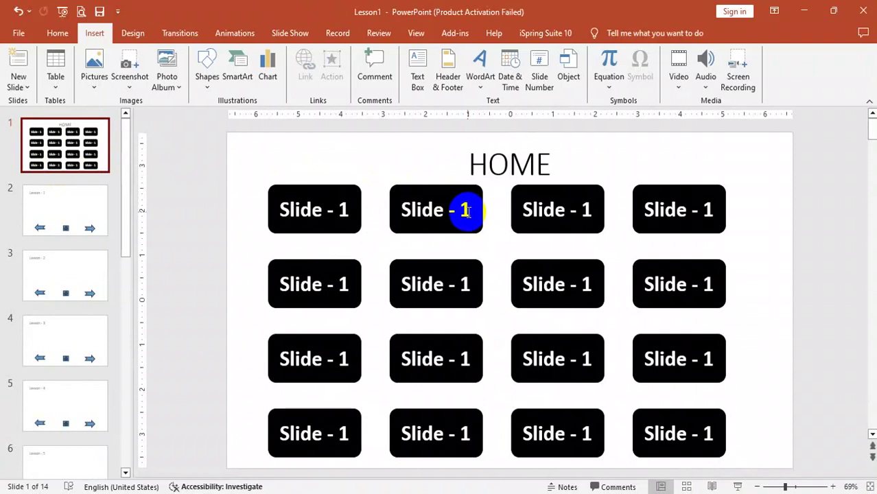
{"action": "left_click", "coordinate": [466, 211]}
{"action": "key", "text": "BackSpace"}
{"action": "type", "text": "2"}
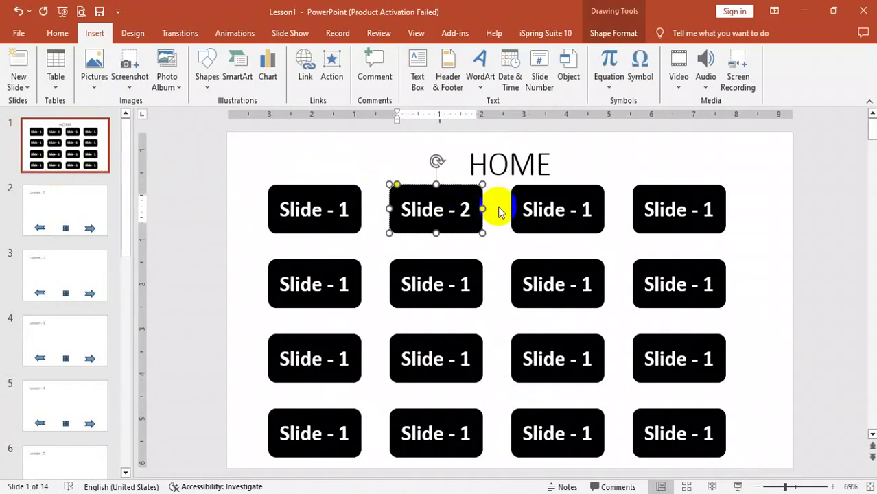
{"action": "left_click", "coordinate": [587, 210]}
{"action": "key", "text": "BackSpace"}
{"action": "type", "text": "3"}
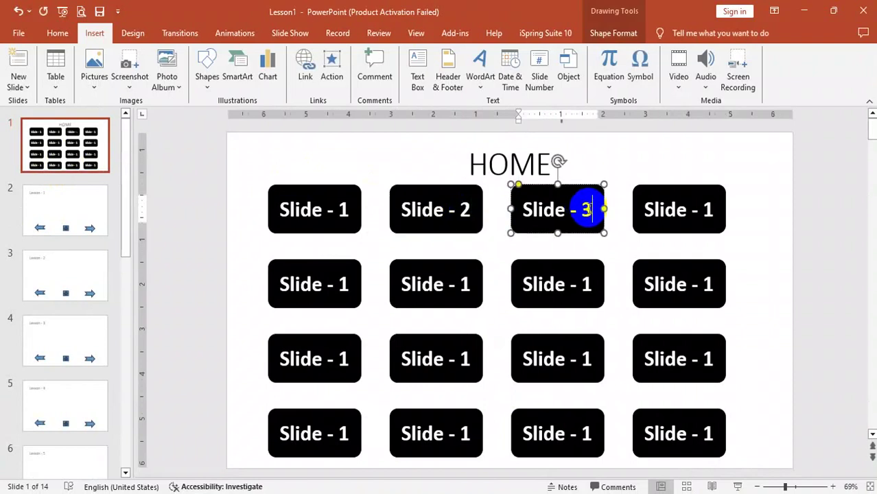
{"action": "left_click", "coordinate": [712, 213]}
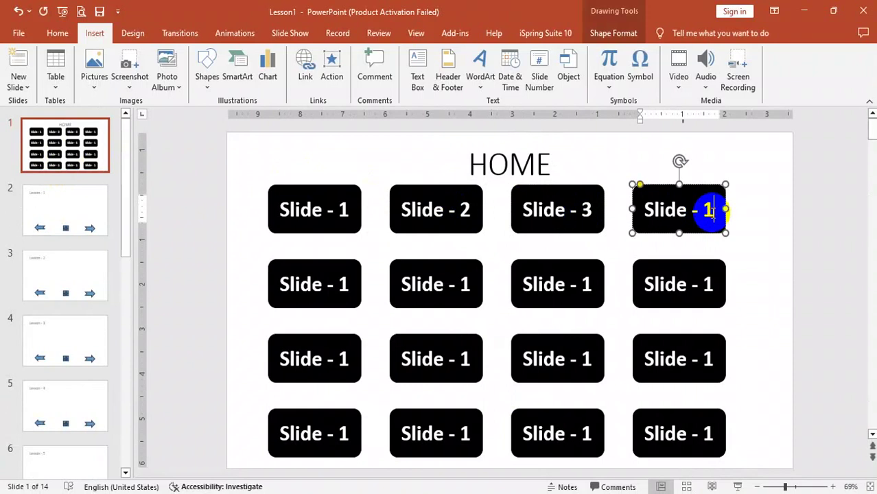
{"action": "key", "text": "BackSpace"}
{"action": "type", "text": "4"}
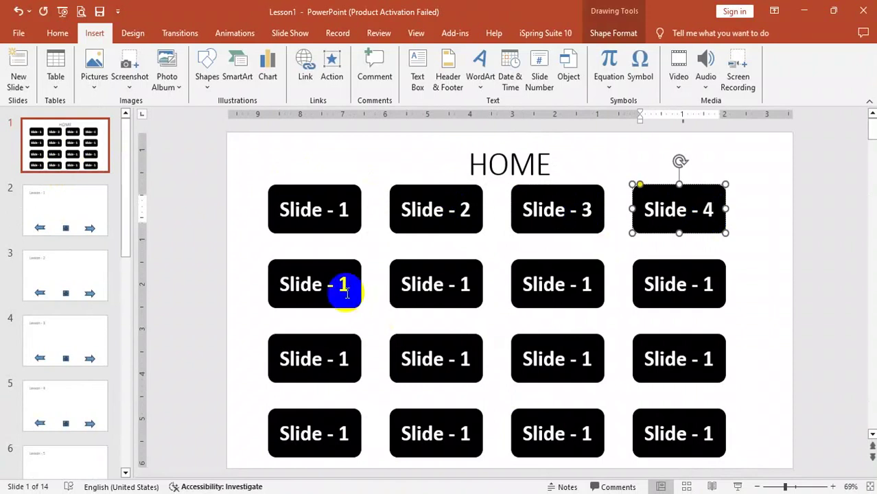
Relabel the second-row buttons Slide - 5 through Slide - 8.
{"action": "left_click", "coordinate": [349, 289]}
{"action": "key", "text": "BackSpace"}
{"action": "type", "text": "5"}
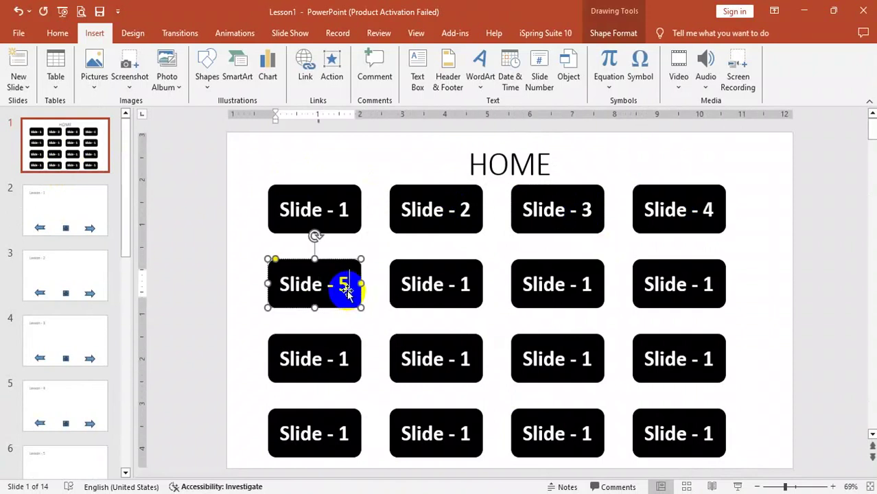
{"action": "left_click", "coordinate": [468, 286]}
{"action": "key", "text": "BackSpace"}
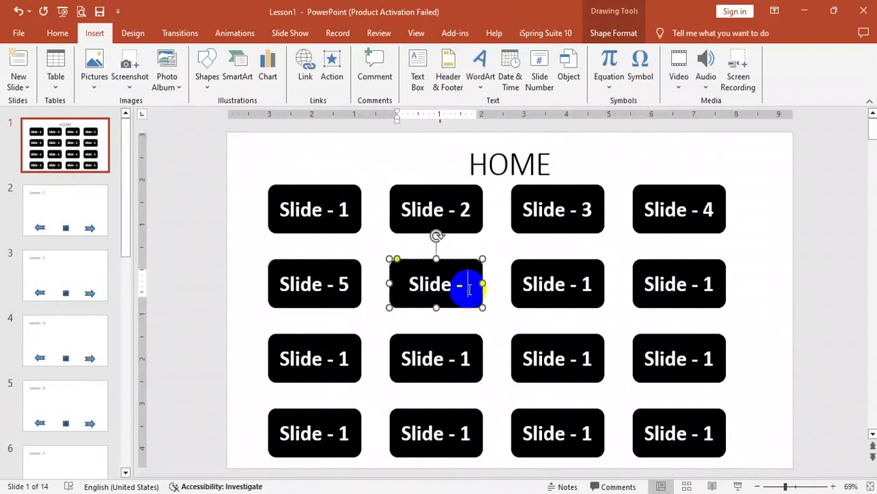
{"action": "type", "text": "6"}
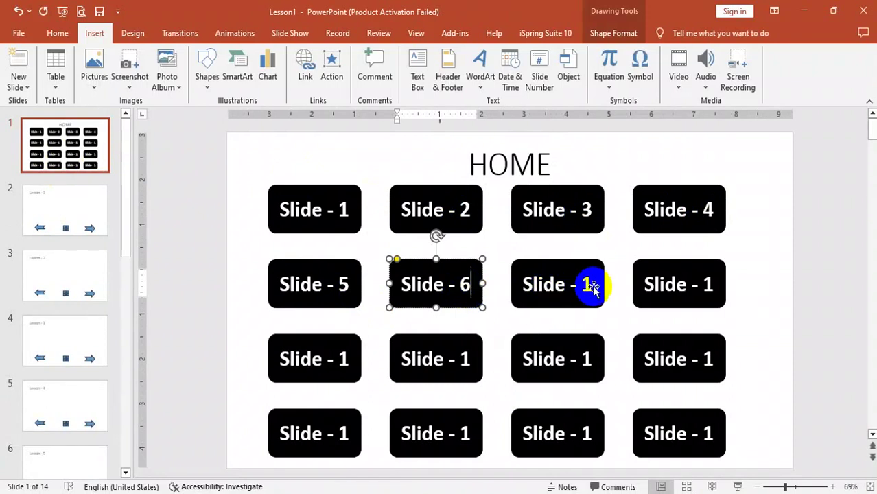
{"action": "left_click", "coordinate": [591, 287]}
{"action": "key", "text": "BackSpace"}
{"action": "type", "text": "7"}
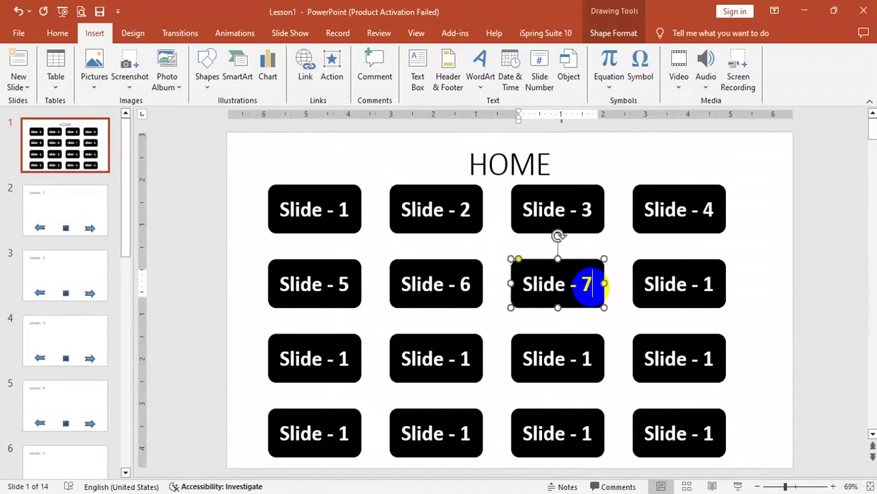
{"action": "left_click", "coordinate": [712, 284]}
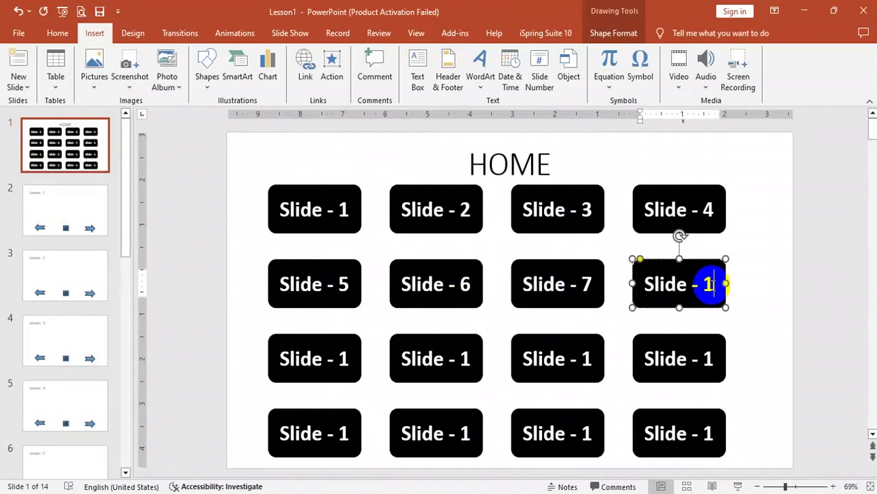
{"action": "key", "text": "BackSpace"}
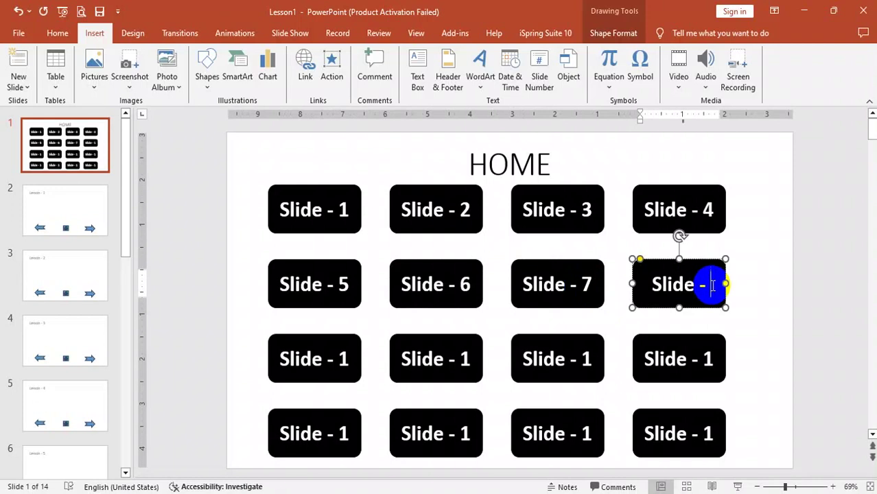
{"action": "type", "text": "8"}
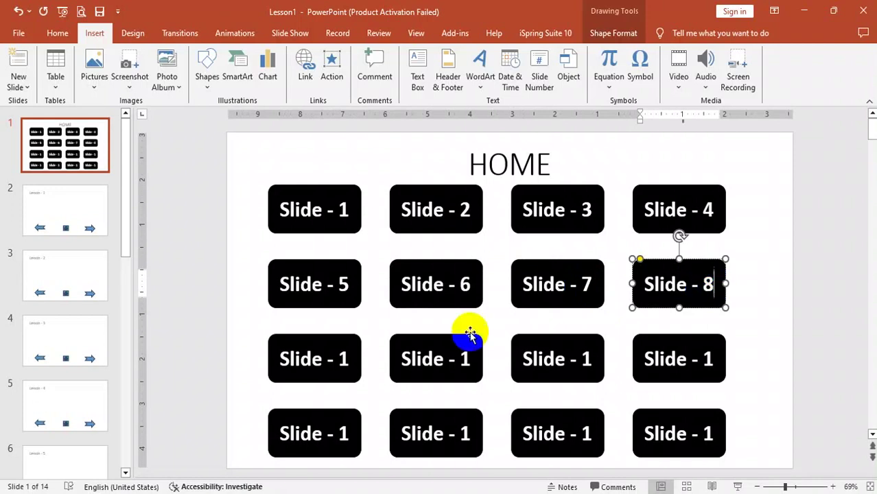
Relabel the third-row buttons Slide - 9 through Slide - 12.
{"action": "left_click", "coordinate": [348, 361]}
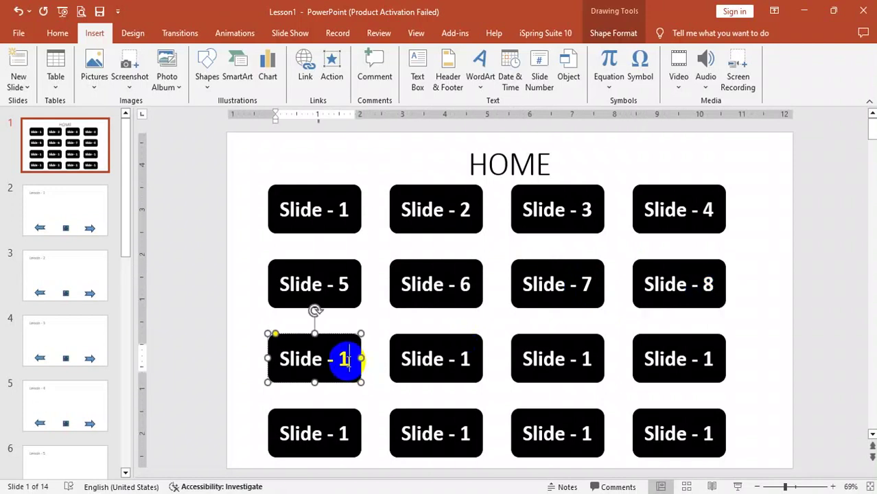
{"action": "key", "text": "BackSpace"}
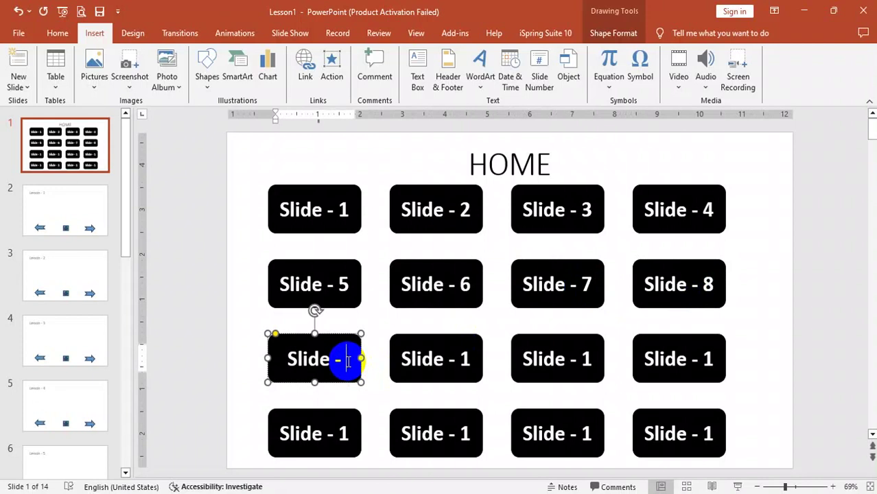
{"action": "type", "text": "9"}
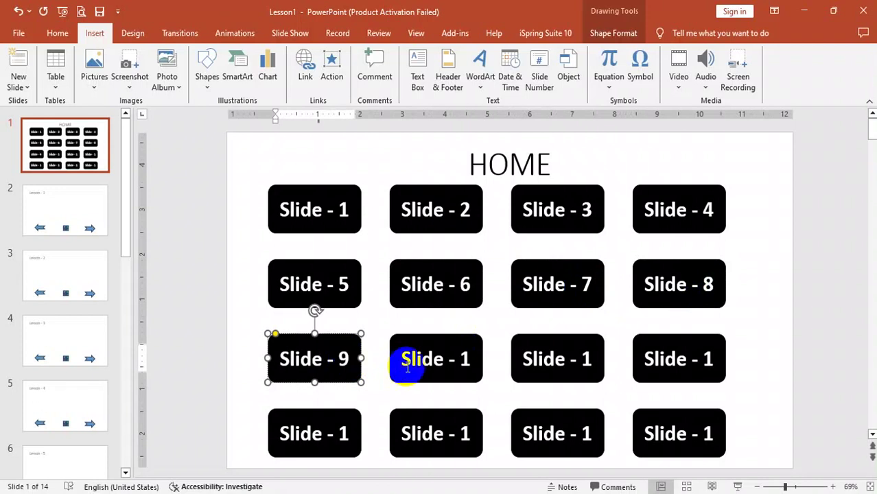
{"action": "left_click", "coordinate": [466, 359]}
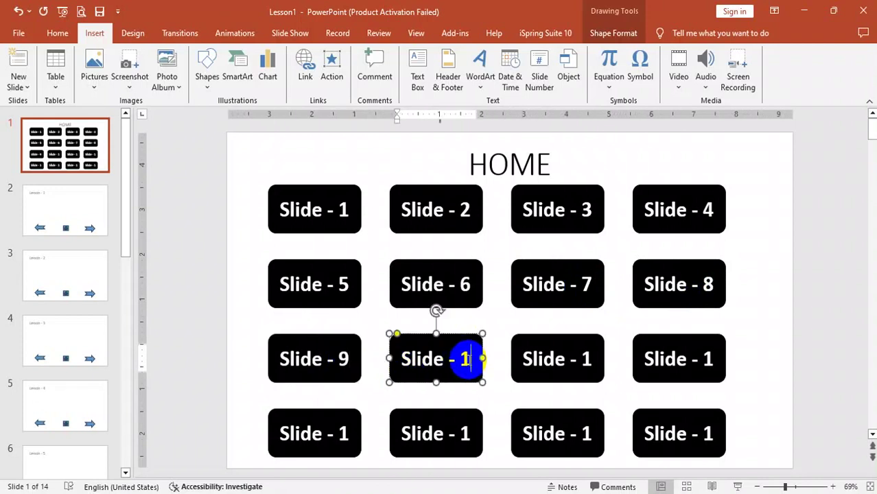
{"action": "type", "text": "0"}
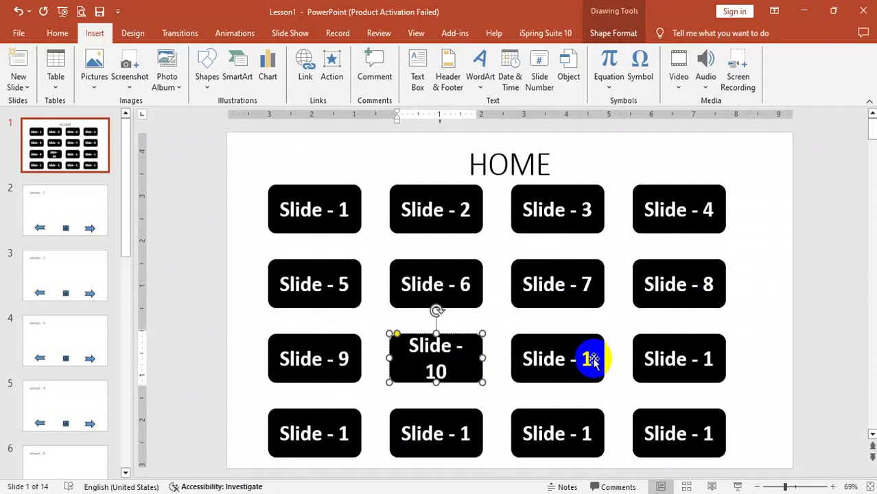
{"action": "left_click", "coordinate": [589, 359]}
{"action": "type", "text": "1"}
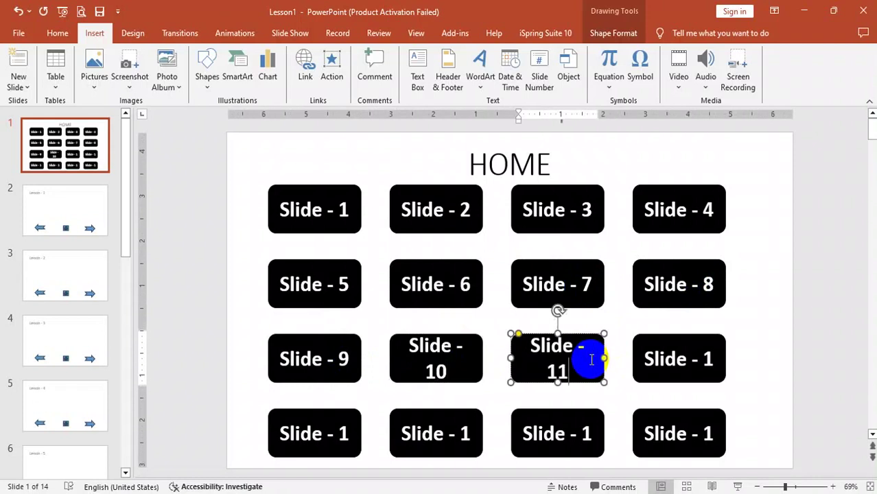
{"action": "left_click", "coordinate": [714, 364]}
{"action": "type", "text": "2"}
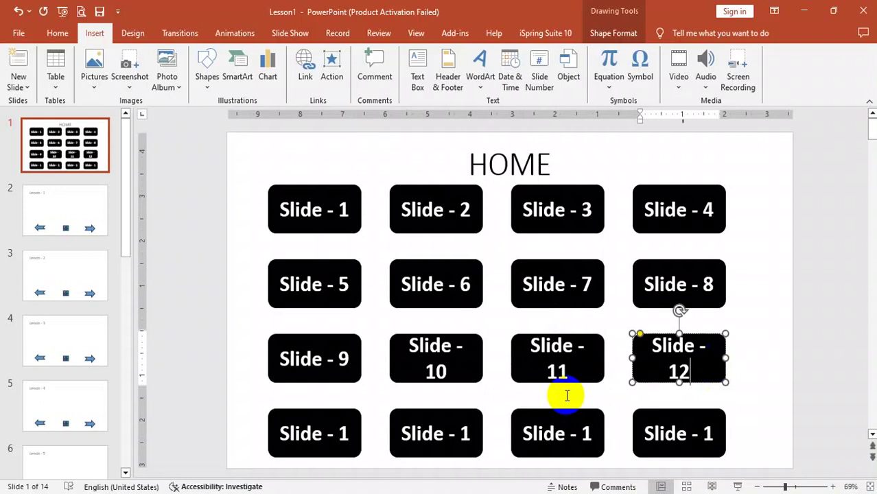
Relabel the bottom-row buttons Slide - 13 through Slide - 16.
{"action": "left_click", "coordinate": [349, 436]}
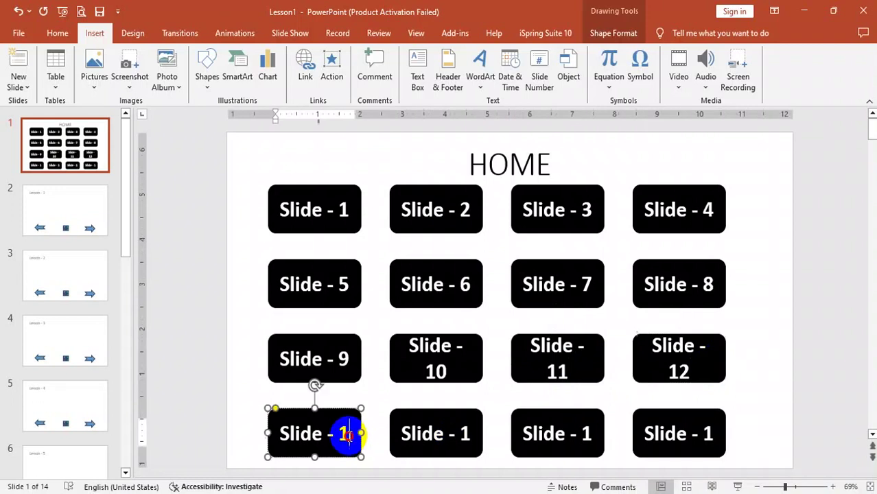
{"action": "type", "text": "3"}
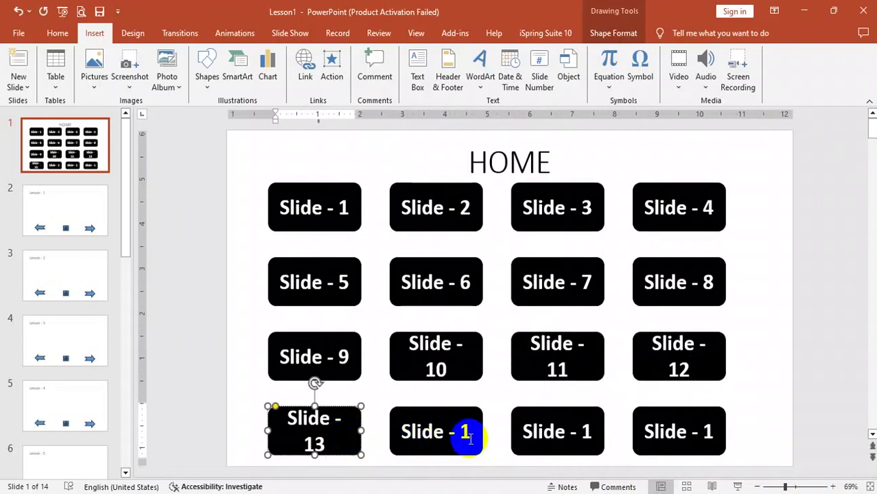
{"action": "left_click", "coordinate": [469, 434]}
{"action": "type", "text": "4"}
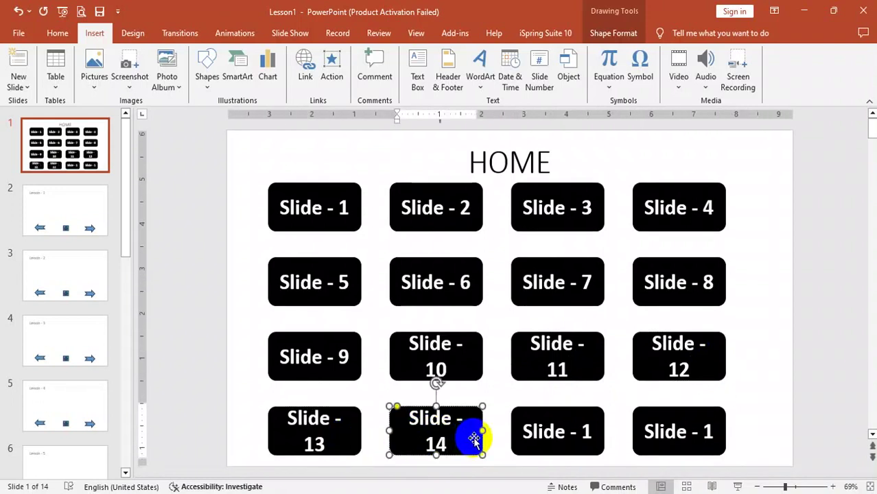
{"action": "left_click", "coordinate": [589, 433]}
{"action": "type", "text": "5"}
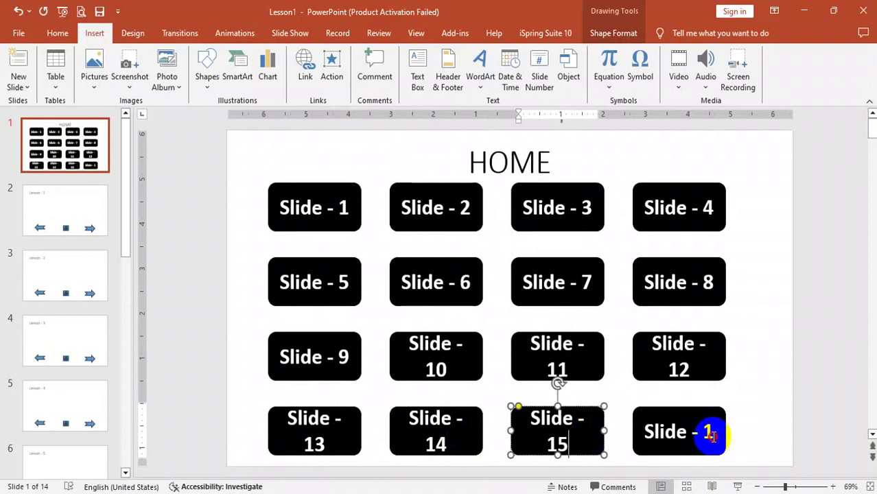
{"action": "left_click", "coordinate": [711, 435]}
{"action": "type", "text": "6"}
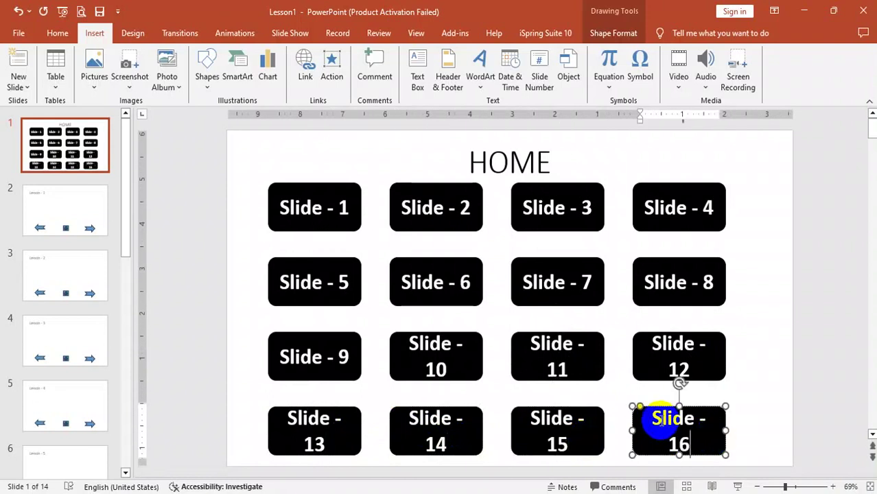
Select the Slide - 13, Slide - 14 and Slide - 15 buttons together.
{"action": "left_click", "coordinate": [335, 440]}
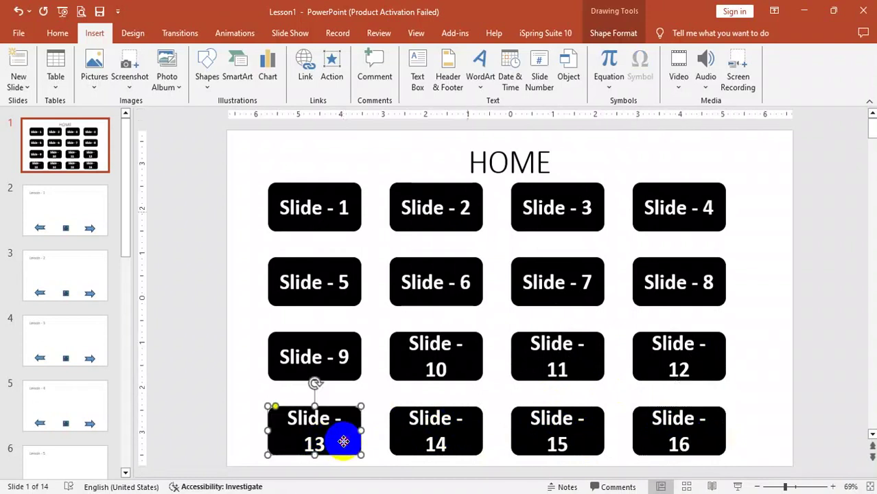
{"action": "left_click", "coordinate": [453, 444], "text": "shift"}
{"action": "left_click", "coordinate": [550, 435], "text": "shift"}
Delete the Slide - 13 to 16 buttons and nudge the remaining twelve-button grid down.
{"action": "left_click", "coordinate": [663, 434], "text": "shift"}
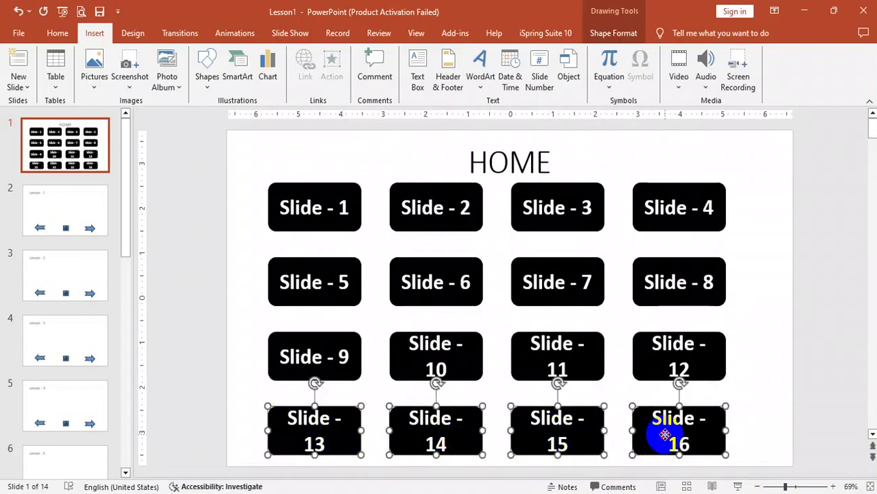
{"action": "key", "text": "Delete"}
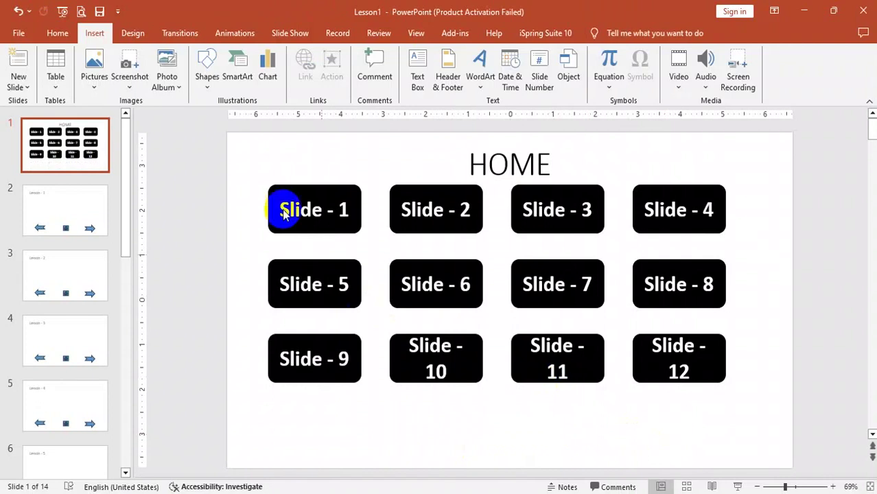
{"action": "left_click_drag", "start_coordinate": [243, 171], "coordinate": [751, 417]}
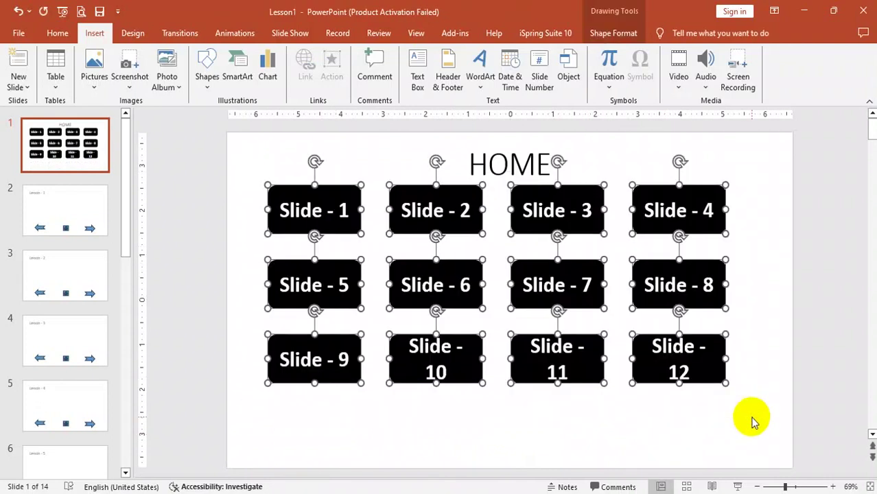
{"action": "key", "text": "Down"}
{"action": "key", "text": "Down"}
{"action": "key", "text": "Down"}
{"action": "left_click", "coordinate": [787, 418]}
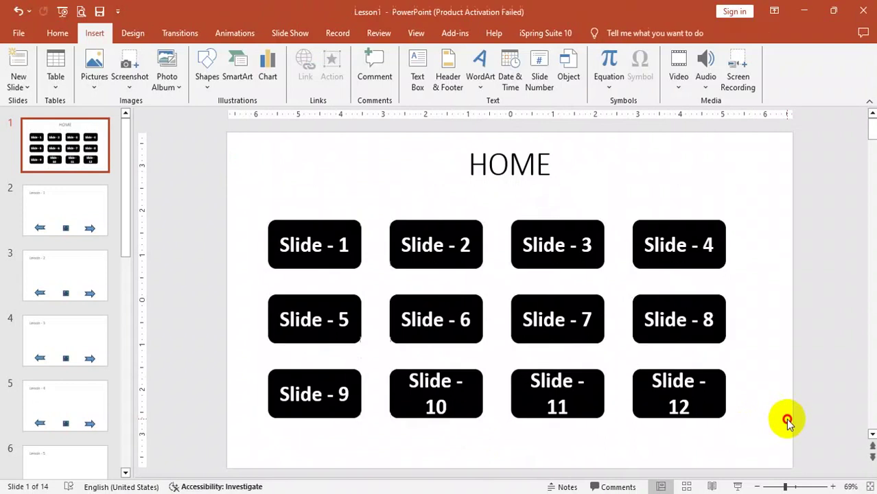
Decrease the Slide - 10, 11 and 12 button text from 36 to 32 point.
{"action": "left_click", "coordinate": [547, 404]}
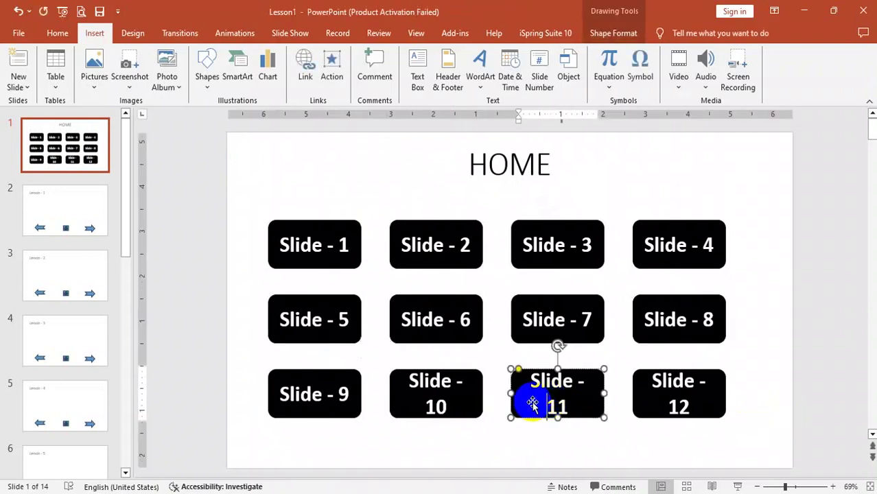
{"action": "left_click", "coordinate": [462, 403]}
{"action": "left_click", "coordinate": [528, 402], "text": "shift"}
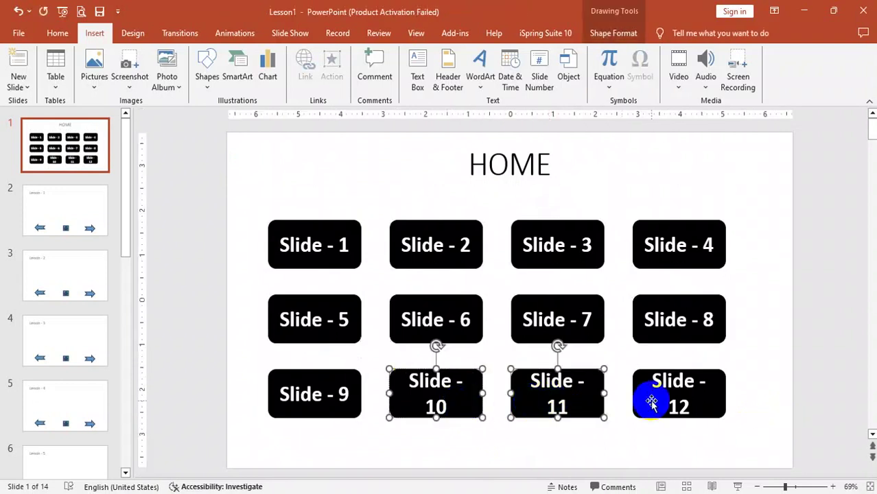
{"action": "left_click", "coordinate": [654, 402], "text": "shift"}
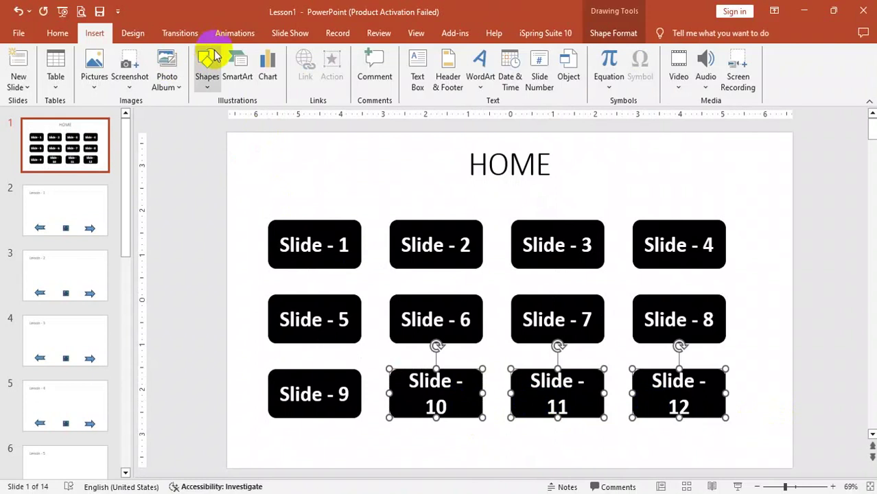
{"action": "left_click", "coordinate": [55, 33]}
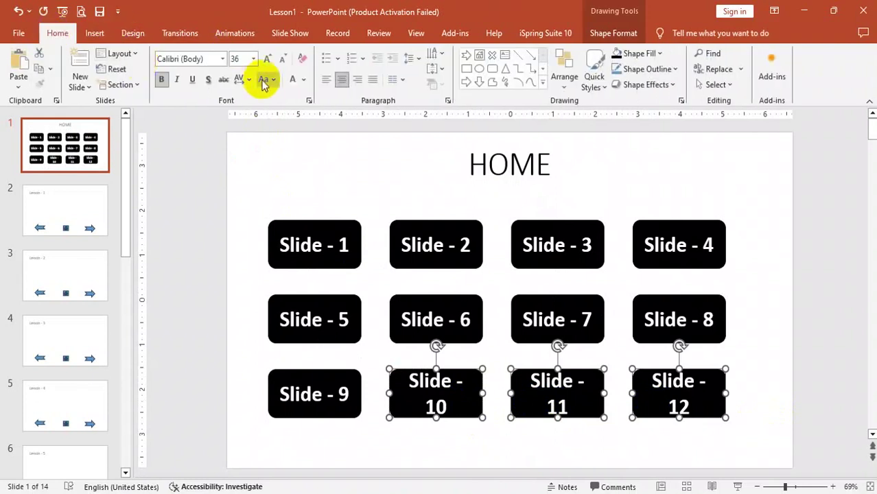
{"action": "left_click", "coordinate": [282, 61]}
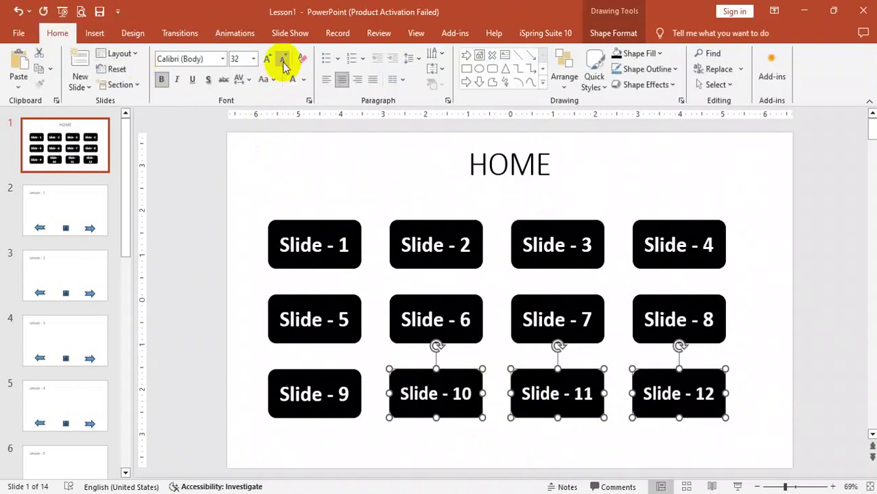
{"action": "left_click", "coordinate": [464, 447]}
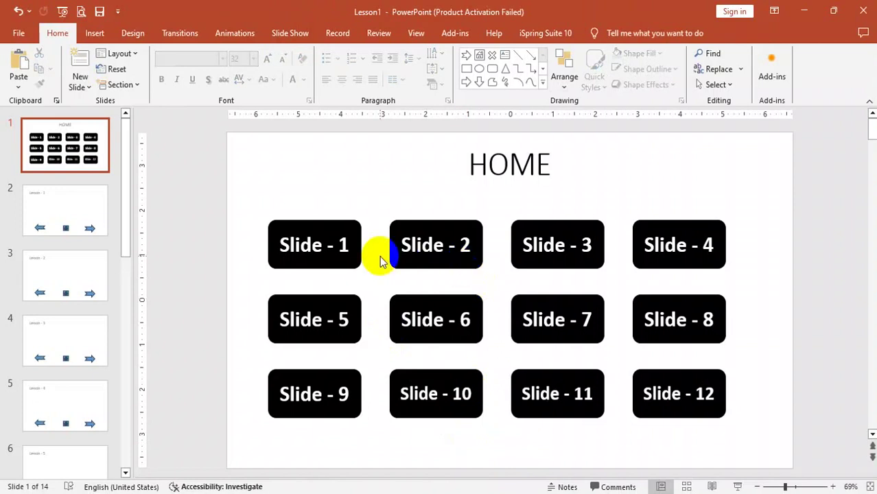
{"action": "left_click", "coordinate": [353, 254]}
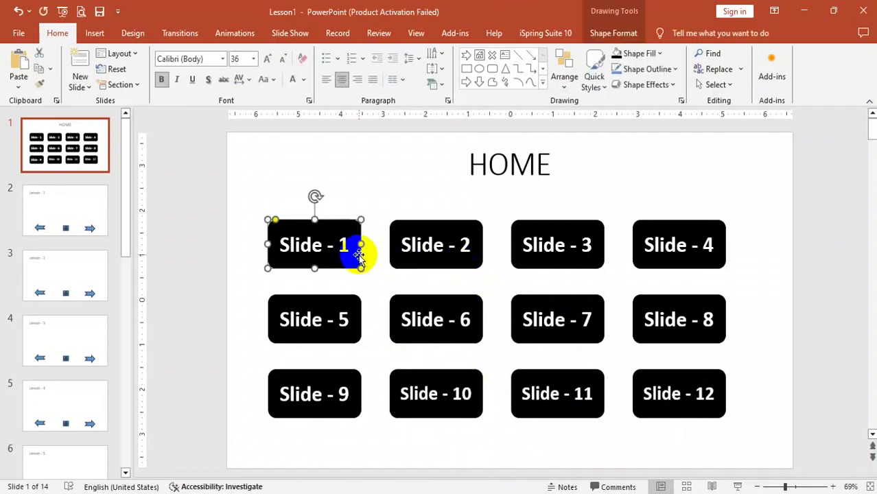
Hyperlink the Slide - 1 button to the Lesson - 1 slide.
{"action": "left_click", "coordinate": [95, 33]}
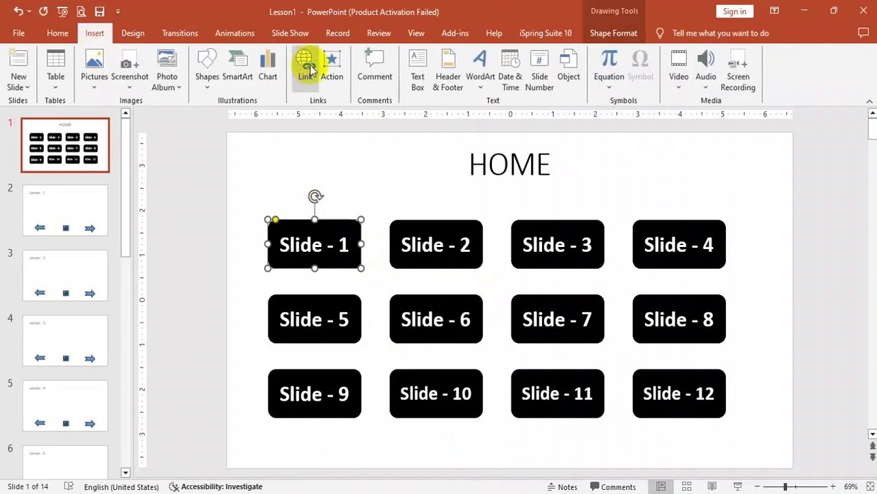
{"action": "left_click", "coordinate": [308, 71]}
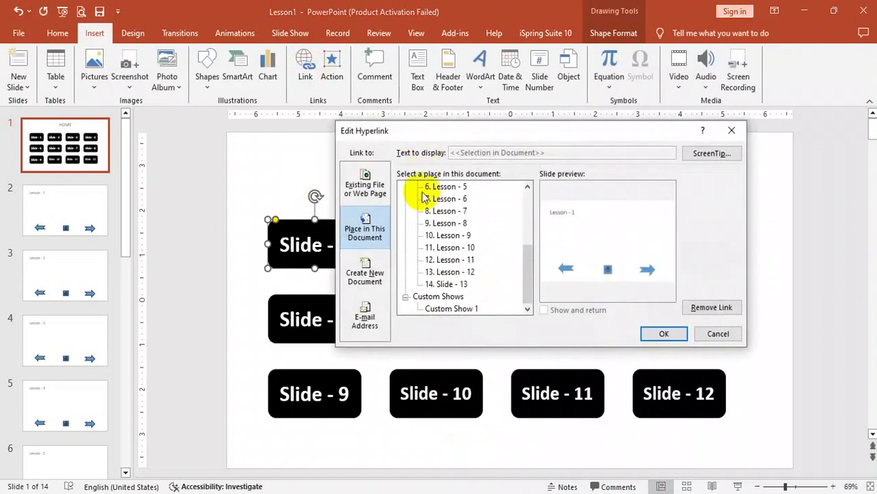
{"action": "left_click_drag", "start_coordinate": [526, 265], "coordinate": [527, 210]}
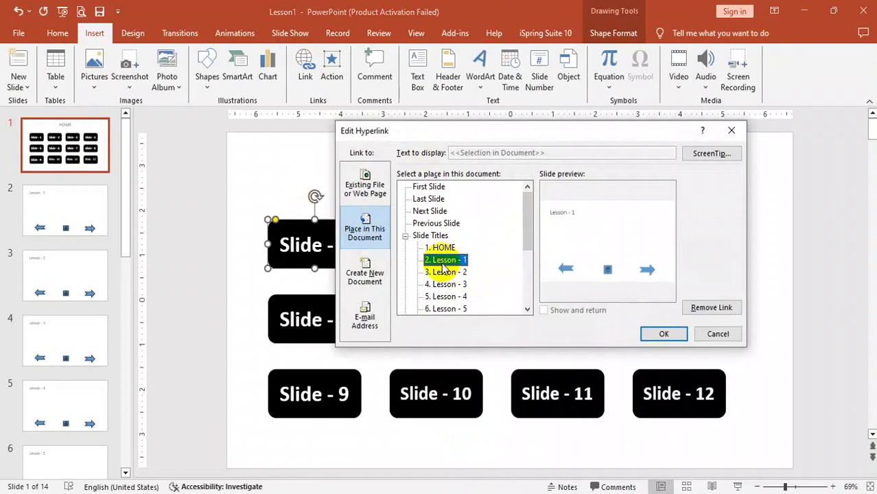
{"action": "left_click", "coordinate": [653, 333]}
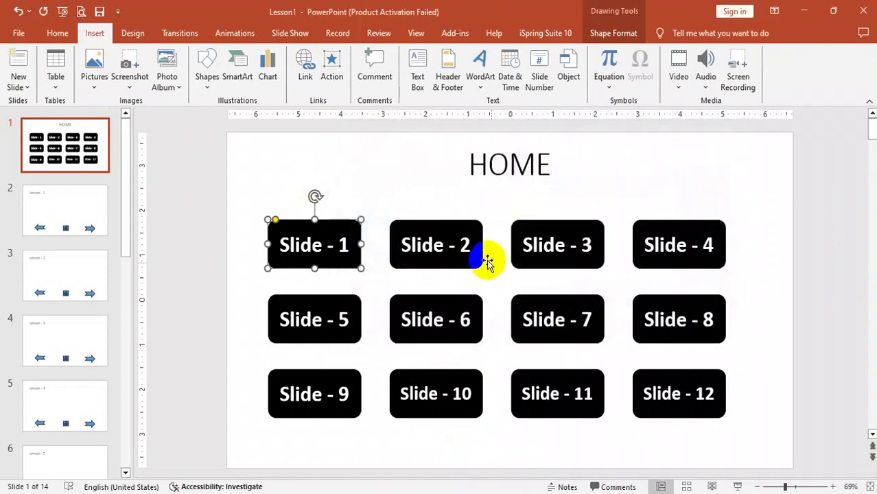
Hyperlink the Slide - 2 button to the Lesson - 2 slide.
{"action": "left_click", "coordinate": [470, 256]}
{"action": "left_click", "coordinate": [474, 259]}
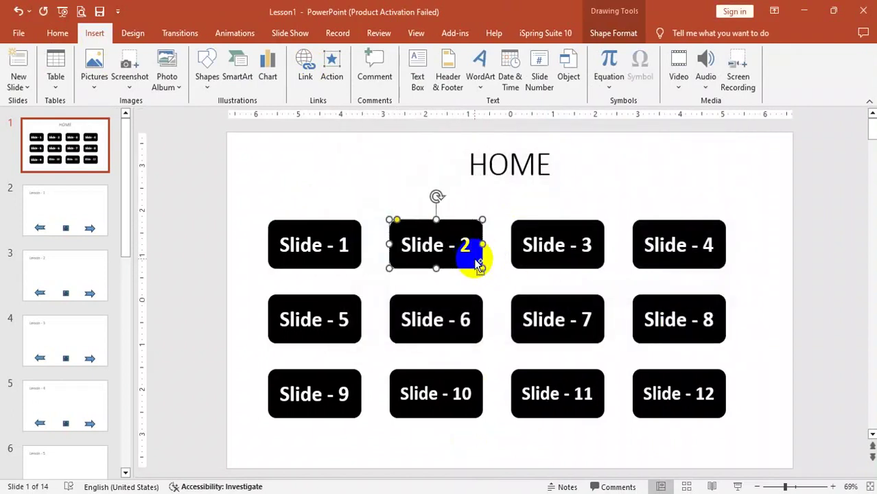
{"action": "key", "text": "ctrl+k"}
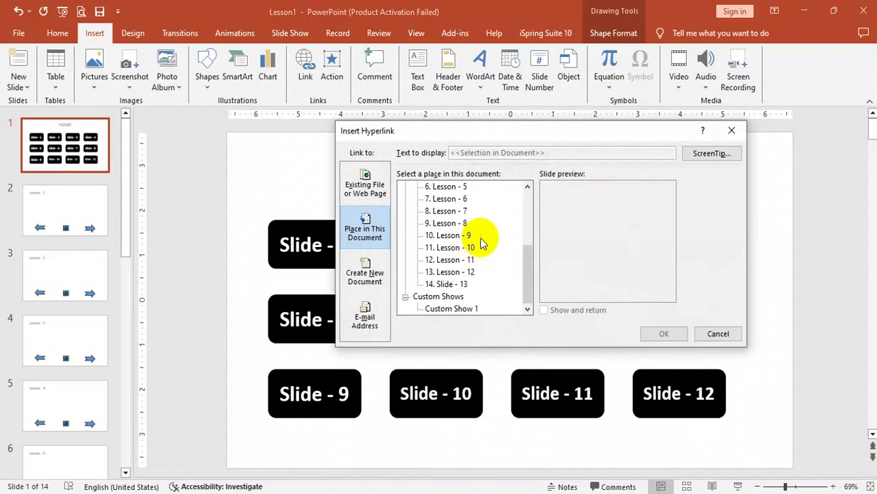
{"action": "left_click_drag", "start_coordinate": [526, 252], "coordinate": [527, 185]}
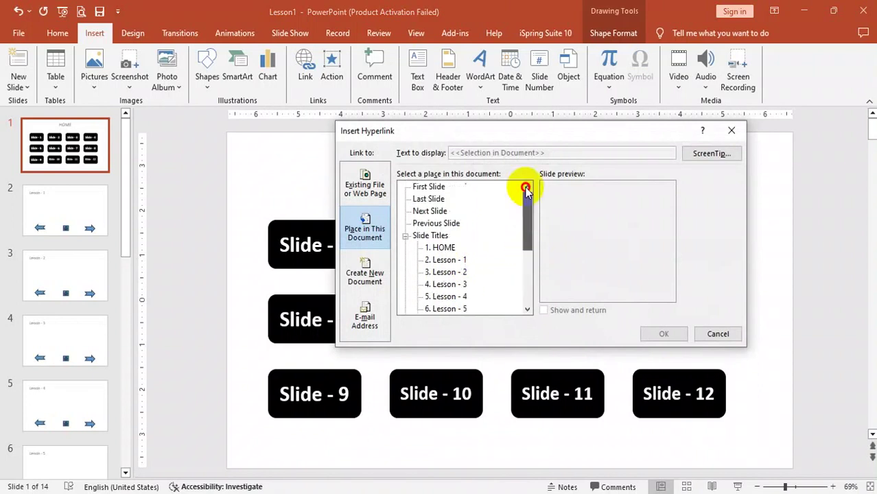
{"action": "left_click", "coordinate": [446, 272]}
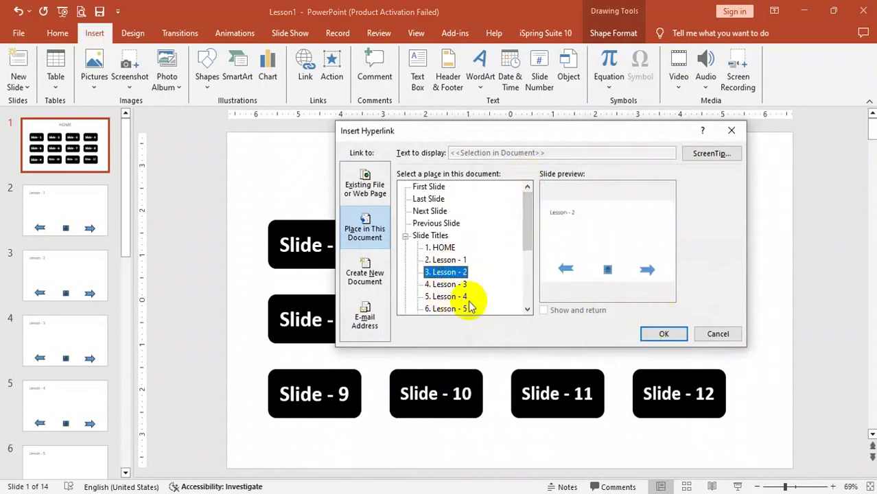
{"action": "left_click", "coordinate": [658, 334]}
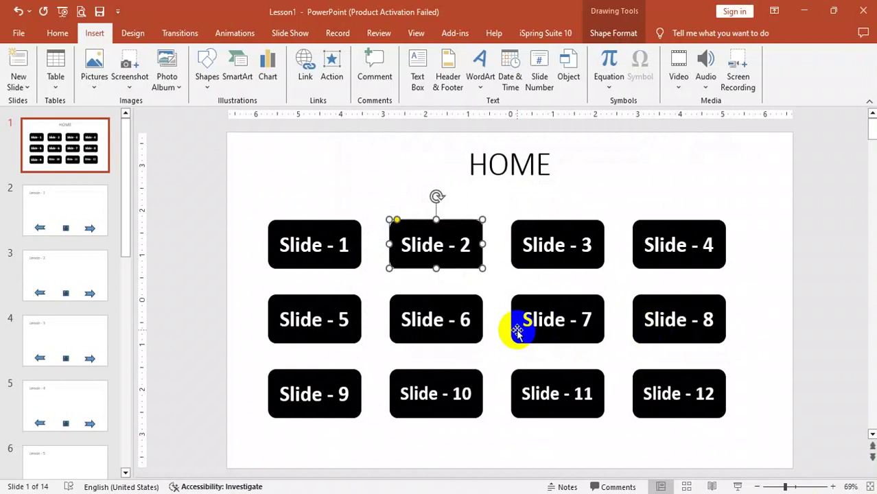
Hyperlink the Slide - 3 button to the Lesson - 3 slide.
{"action": "left_click", "coordinate": [575, 251]}
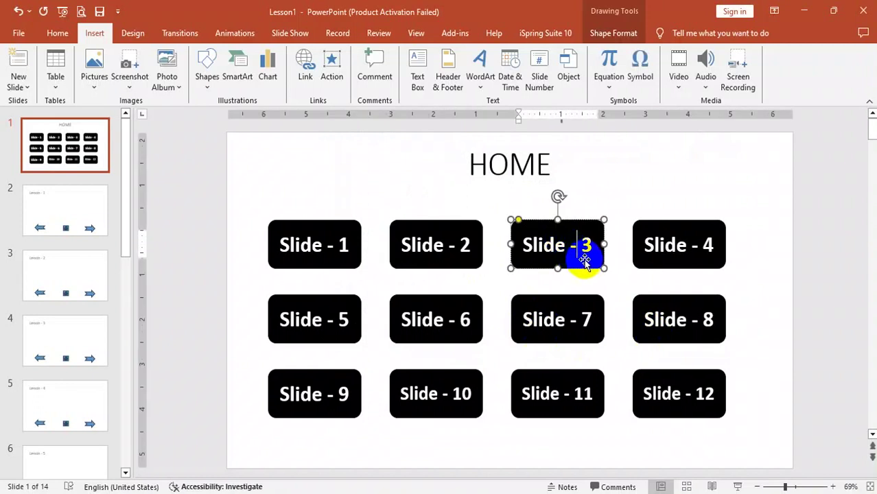
{"action": "key", "text": "ctrl+k"}
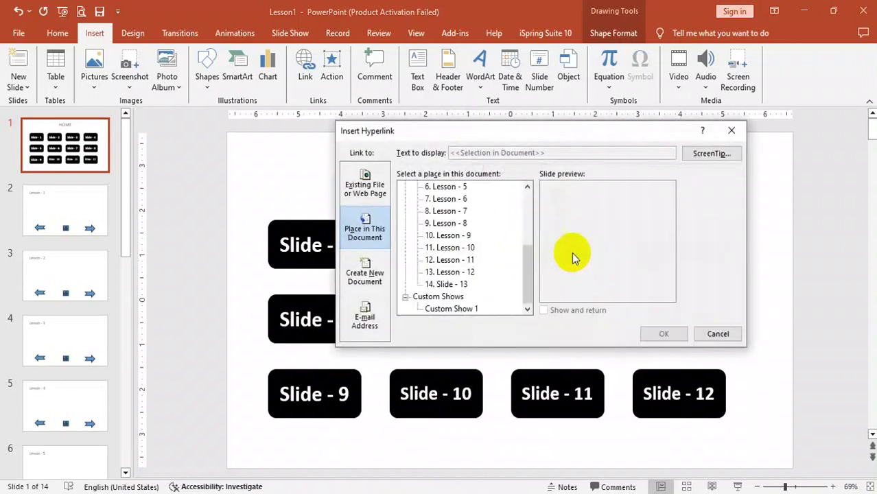
{"action": "left_click_drag", "start_coordinate": [528, 256], "coordinate": [529, 190]}
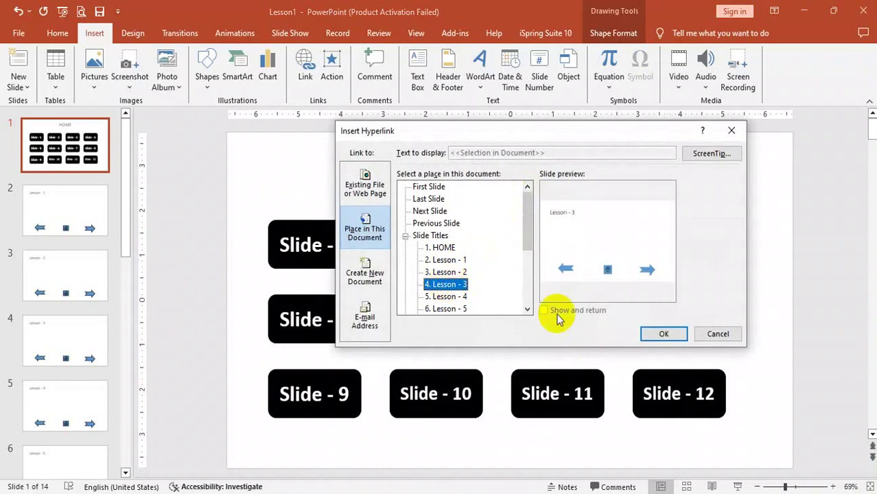
{"action": "left_click", "coordinate": [658, 334]}
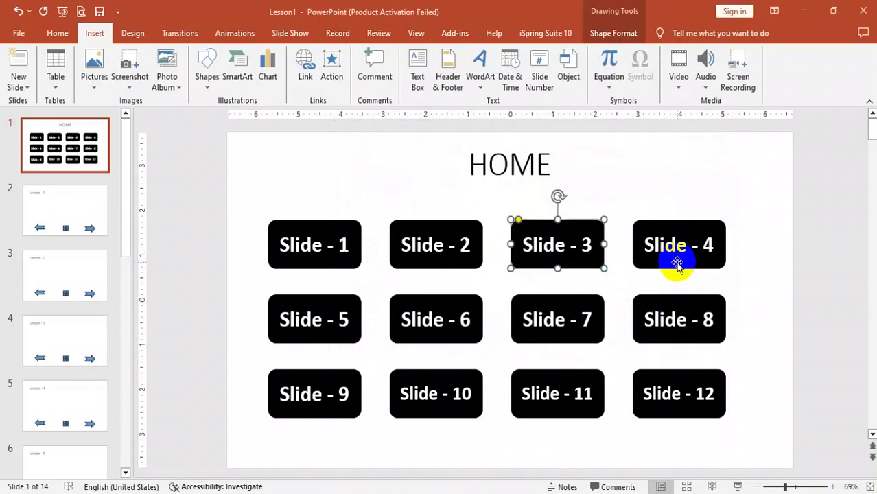
Hyperlink buttons Slide - 4, 5 and 6 to Lesson - 4, 5 and 6.
{"action": "left_click", "coordinate": [677, 264]}
{"action": "key", "text": "ctrl+k"}
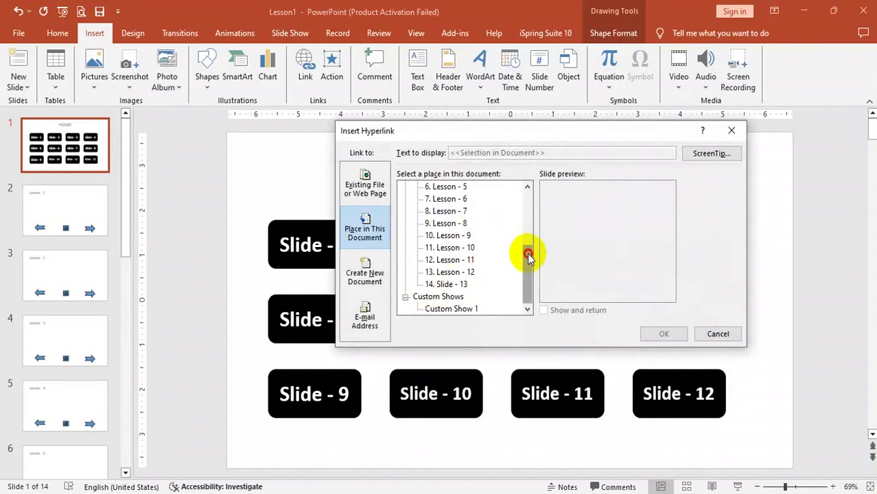
{"action": "left_click_drag", "start_coordinate": [527, 252], "coordinate": [527, 235]}
{"action": "left_click", "coordinate": [499, 223]}
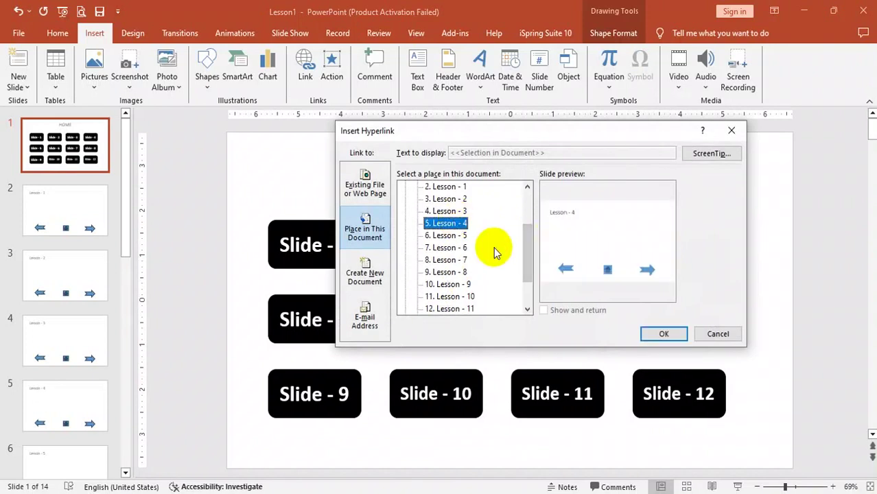
{"action": "left_click", "coordinate": [661, 333]}
{"action": "left_click", "coordinate": [319, 330]}
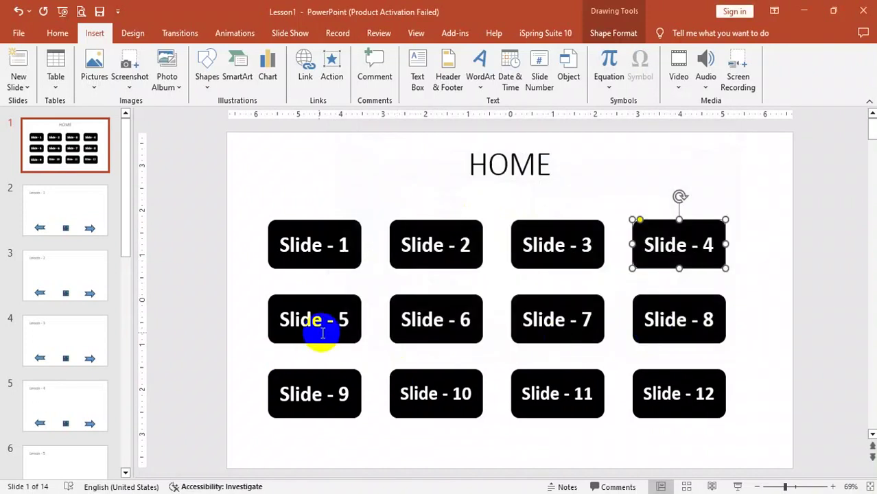
{"action": "left_click", "coordinate": [328, 336]}
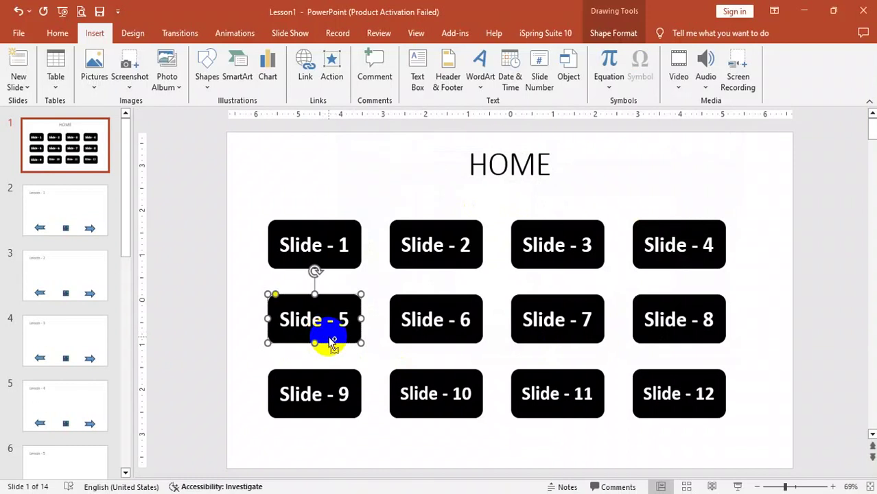
{"action": "key", "text": "ctrl+k"}
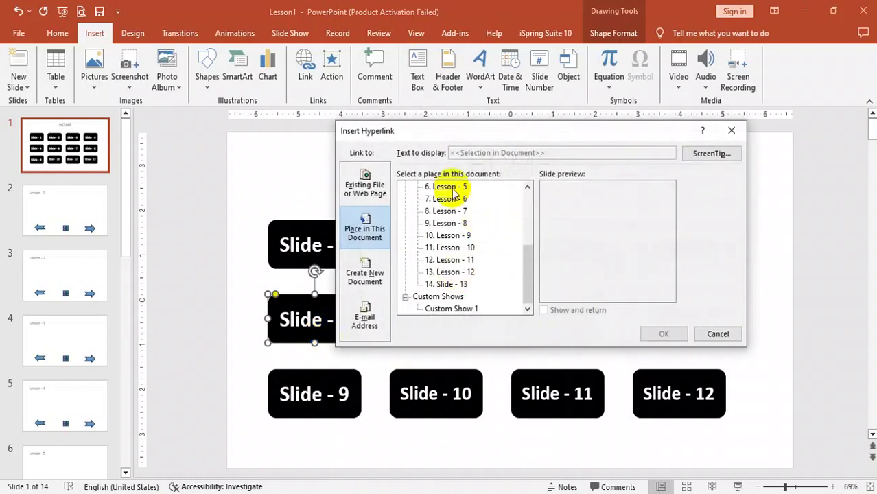
{"action": "left_click", "coordinate": [446, 187]}
{"action": "left_click", "coordinate": [659, 334]}
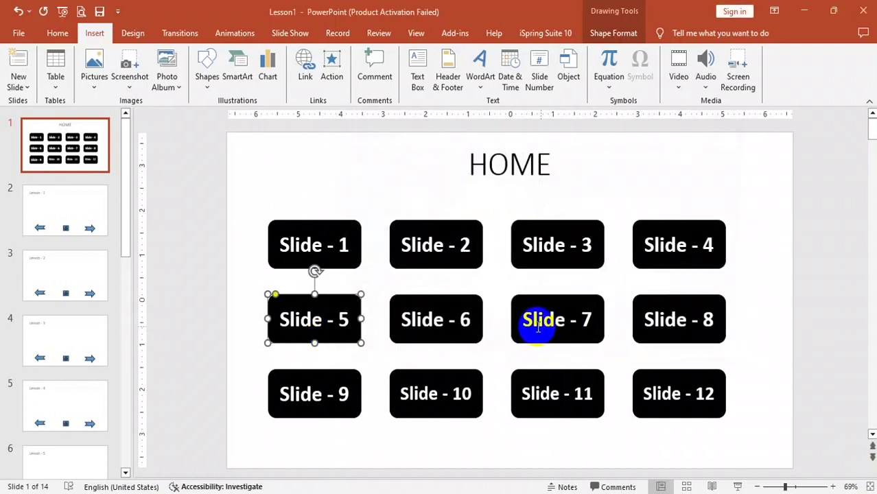
{"action": "left_click", "coordinate": [480, 332]}
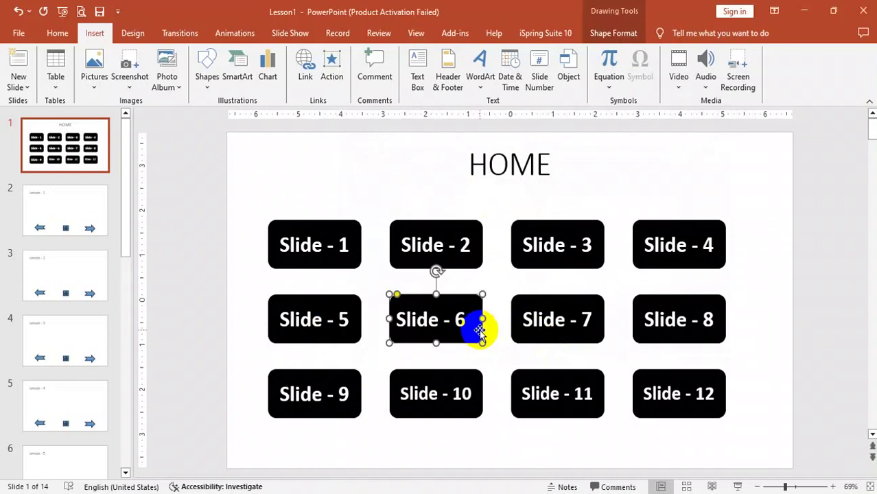
{"action": "key", "text": "ctrl+k"}
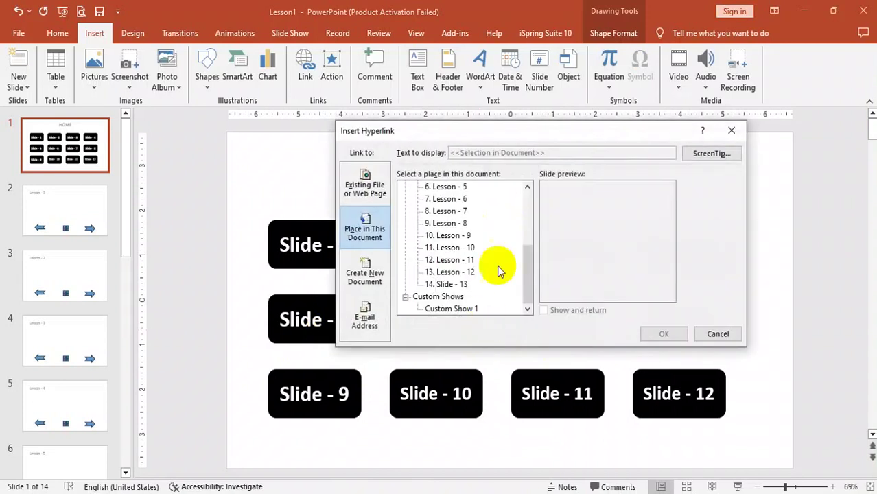
{"action": "left_click", "coordinate": [452, 200]}
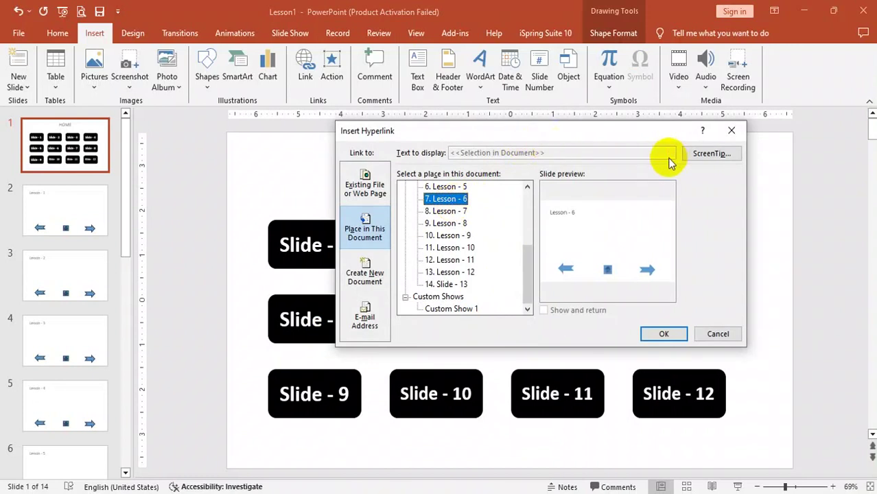
{"action": "left_click", "coordinate": [659, 334]}
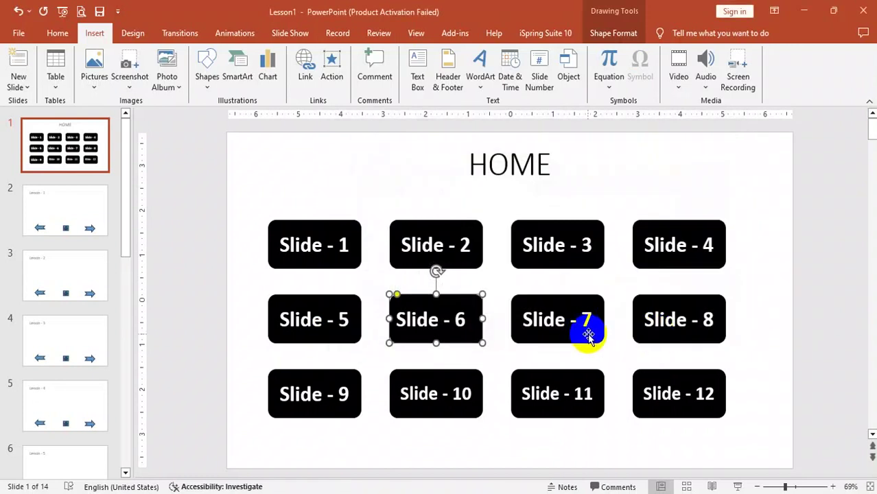
Hyperlink buttons Slide - 7, 8 and 9 to Lesson - 7, 8 and 9.
{"action": "left_click", "coordinate": [589, 334]}
{"action": "key", "text": "ctrl+k"}
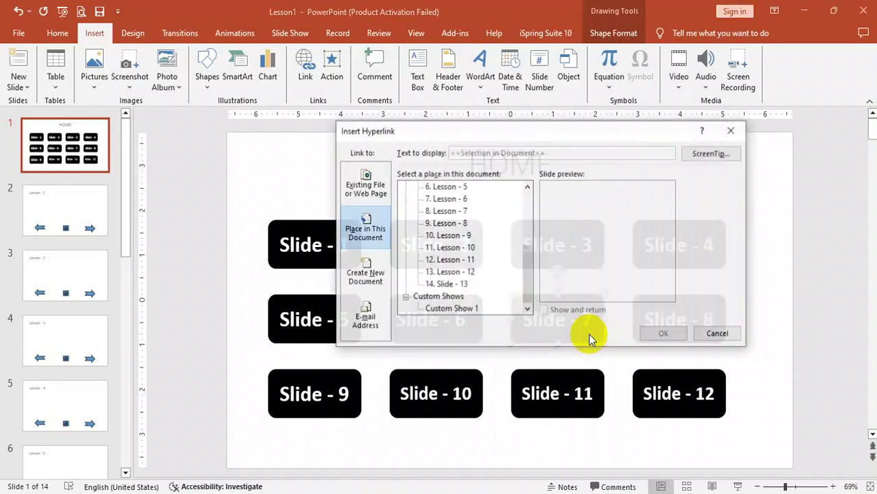
{"action": "left_click", "coordinate": [449, 212]}
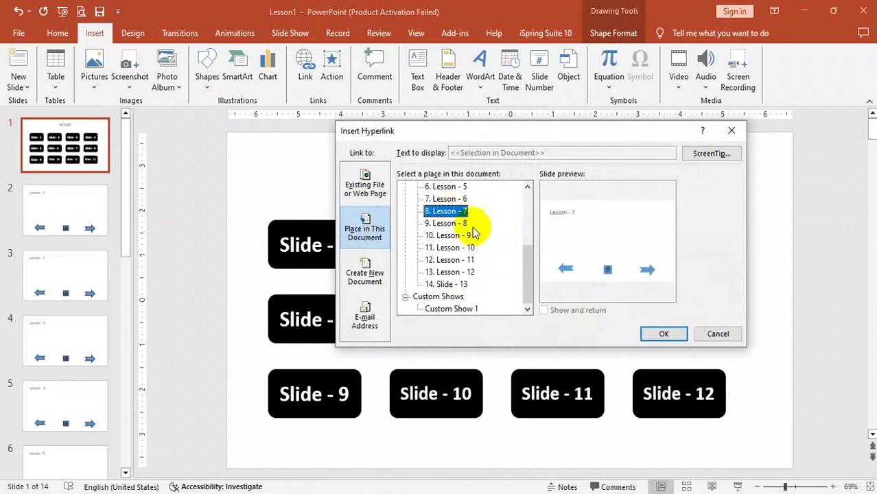
{"action": "left_click", "coordinate": [660, 334]}
{"action": "left_click", "coordinate": [692, 333]}
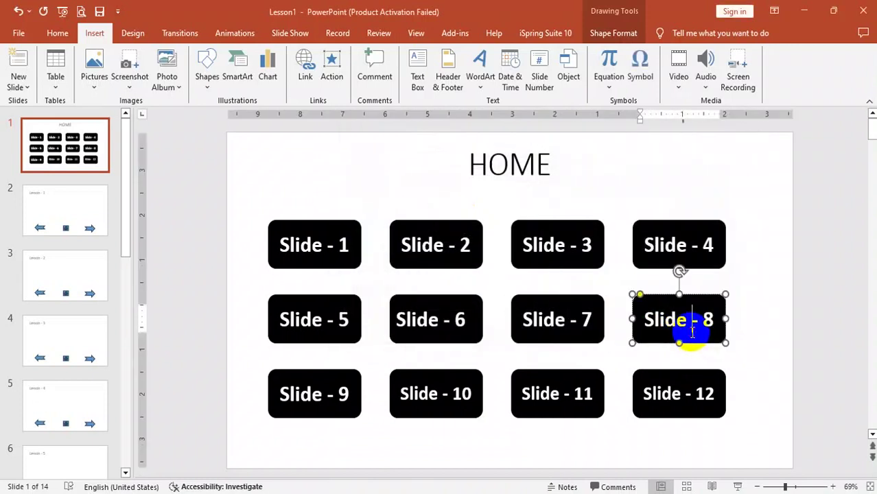
{"action": "key", "text": "ctrl+k"}
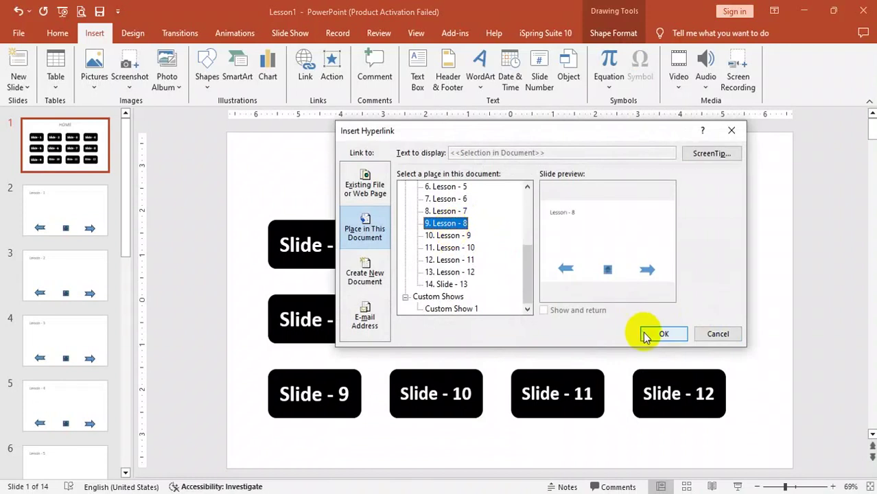
{"action": "left_click", "coordinate": [652, 333]}
{"action": "left_click", "coordinate": [333, 416]}
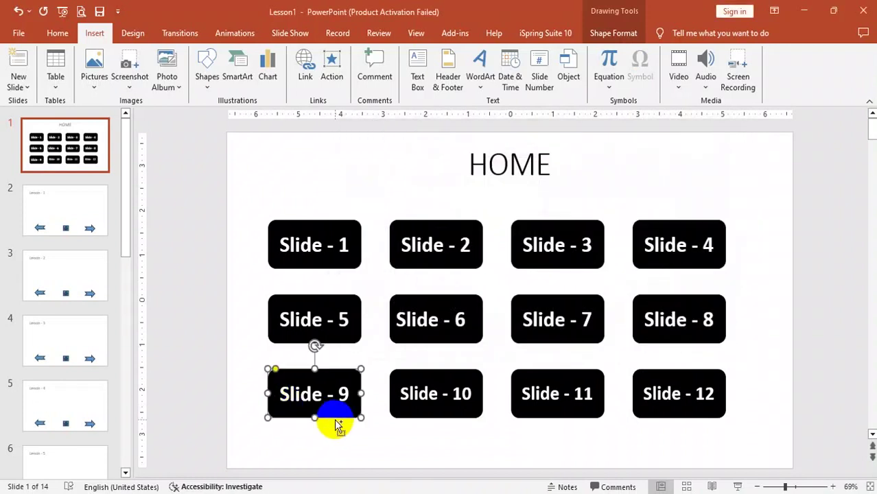
{"action": "key", "text": "ctrl+k"}
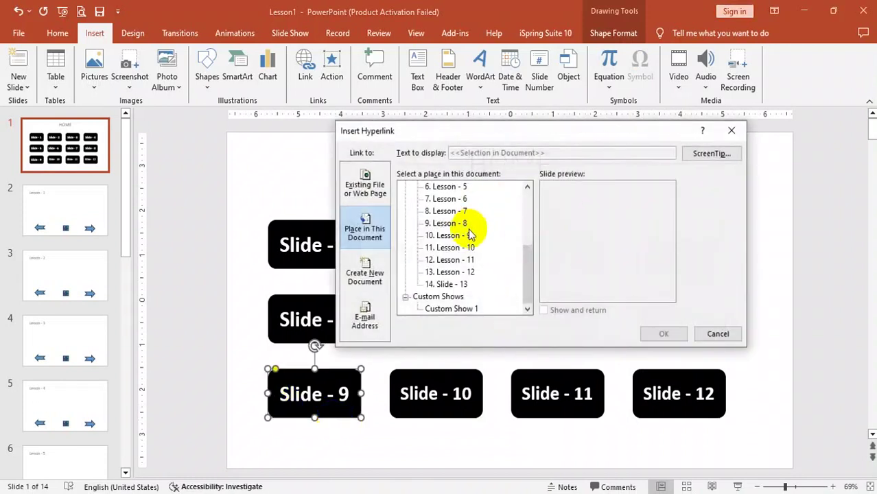
{"action": "left_click", "coordinate": [665, 334]}
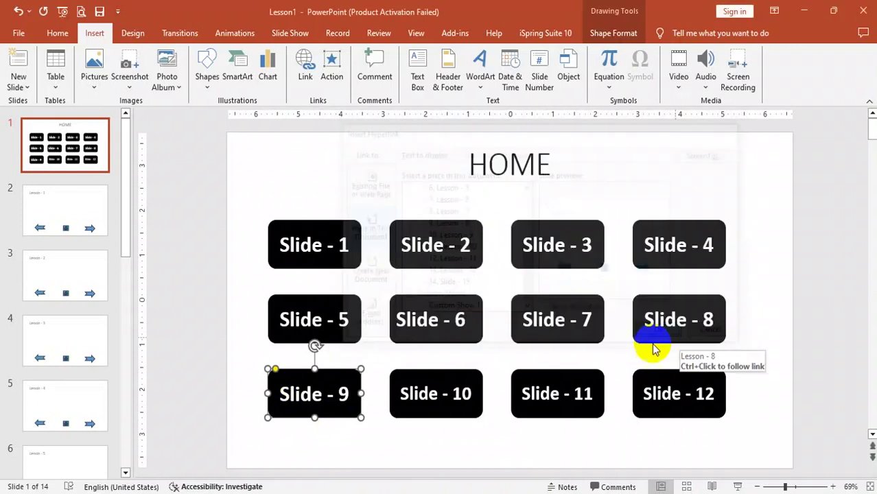
Hyperlink buttons Slide - 10, 11 and 12 to Lesson - 10, 11 and 12.
{"action": "left_click", "coordinate": [478, 411]}
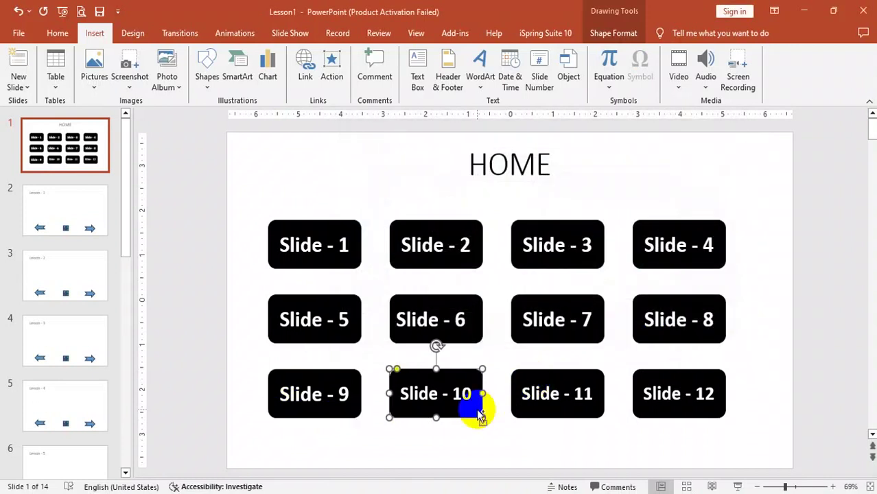
{"action": "key", "text": "ctrl+k"}
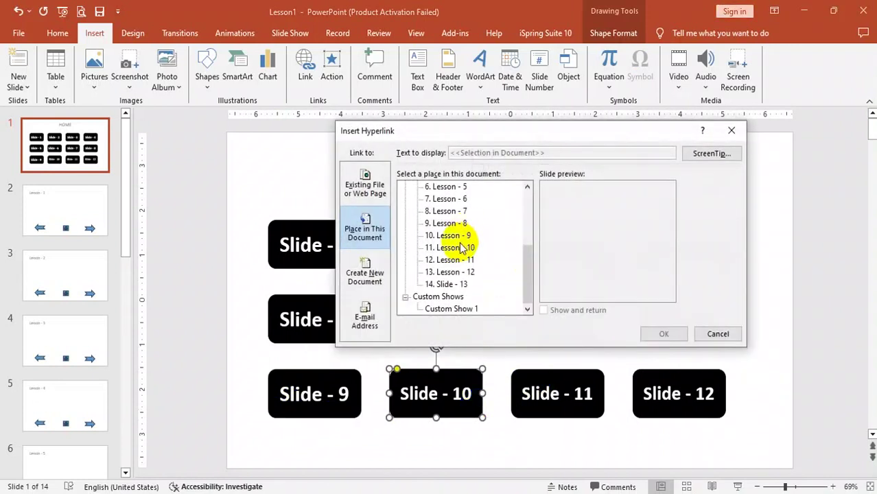
{"action": "left_click", "coordinate": [462, 247]}
{"action": "left_click", "coordinate": [663, 334]}
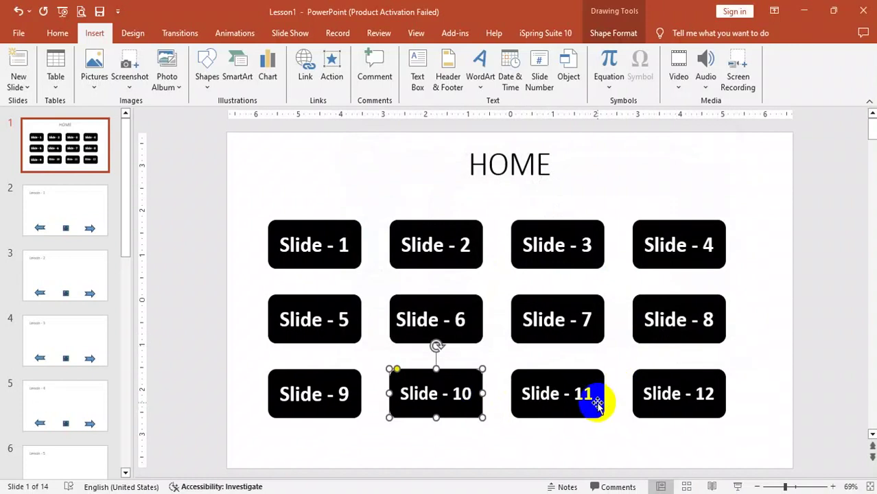
{"action": "left_click", "coordinate": [598, 405]}
{"action": "key", "text": "ctrl+k"}
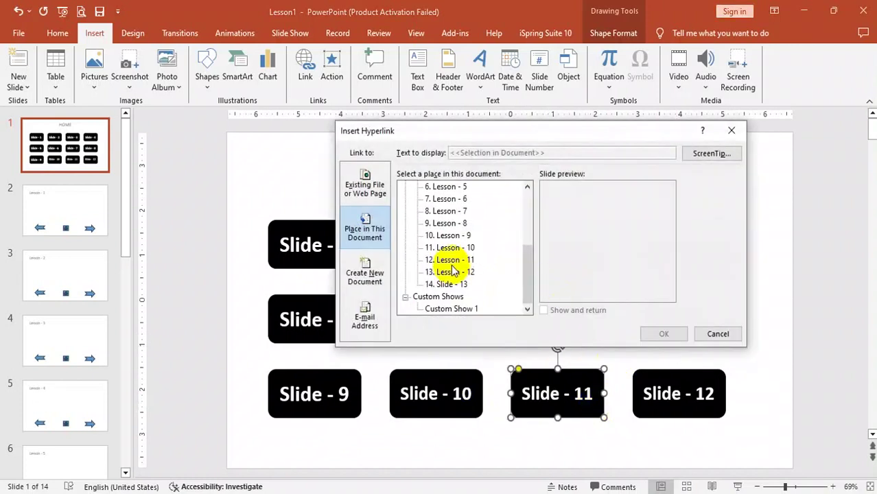
{"action": "left_click", "coordinate": [664, 333]}
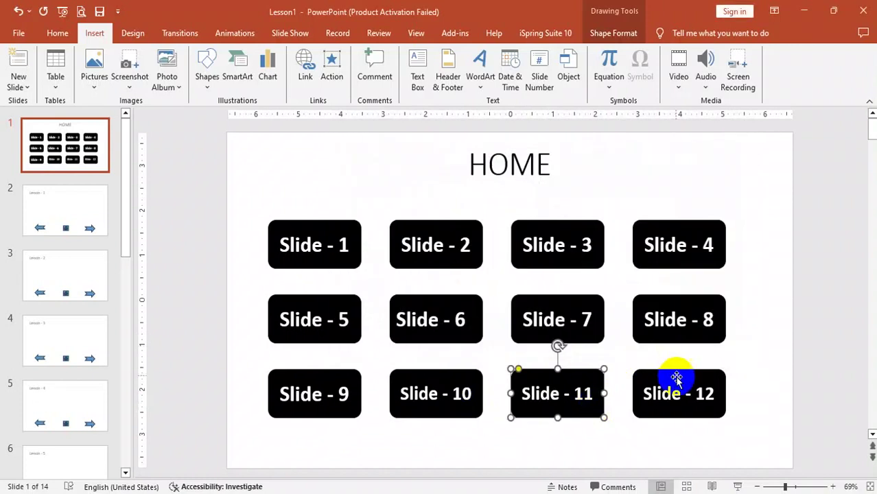
{"action": "left_click", "coordinate": [677, 378]}
{"action": "key", "text": "ctrl+k"}
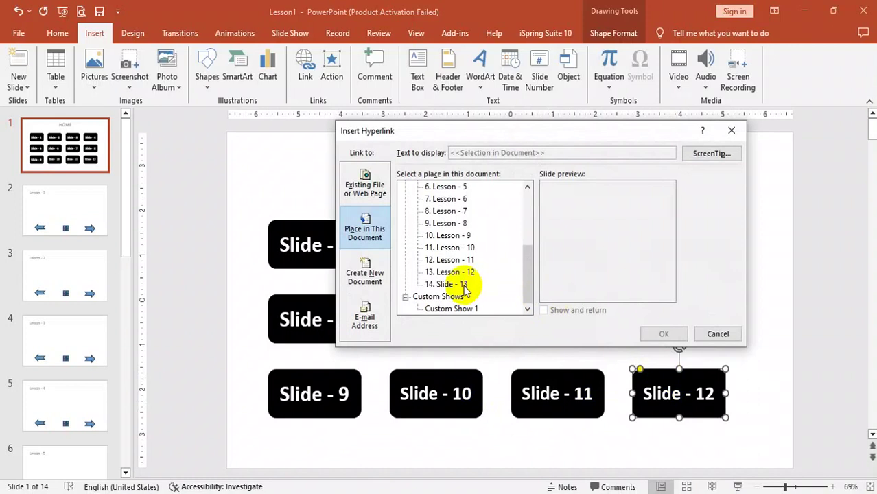
{"action": "left_click", "coordinate": [453, 272]}
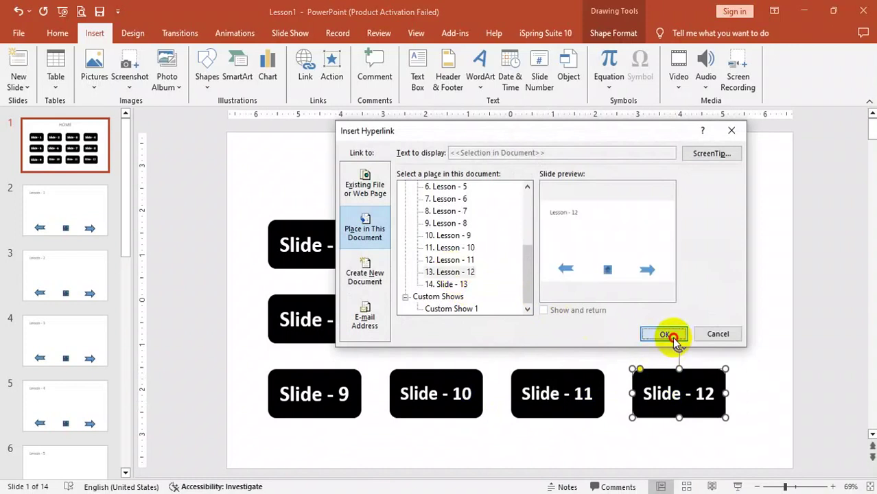
{"action": "left_click", "coordinate": [664, 333]}
{"action": "left_click", "coordinate": [774, 320]}
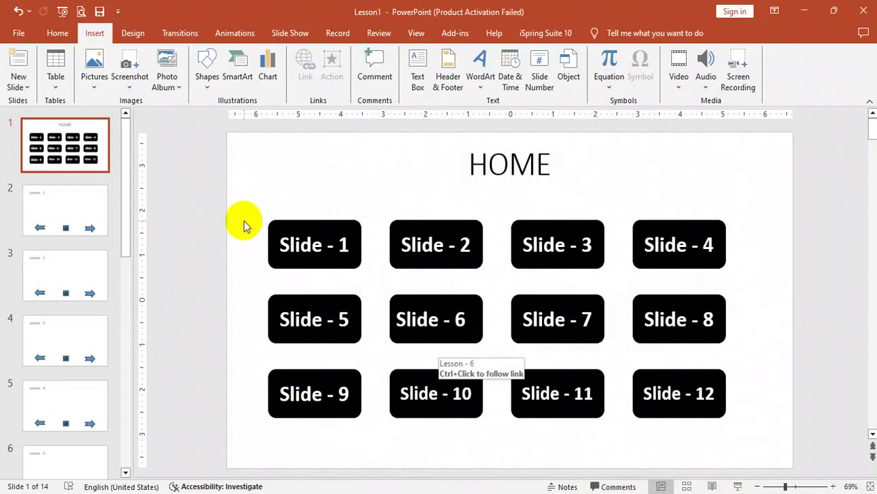
{"action": "left_click", "coordinate": [320, 228]}
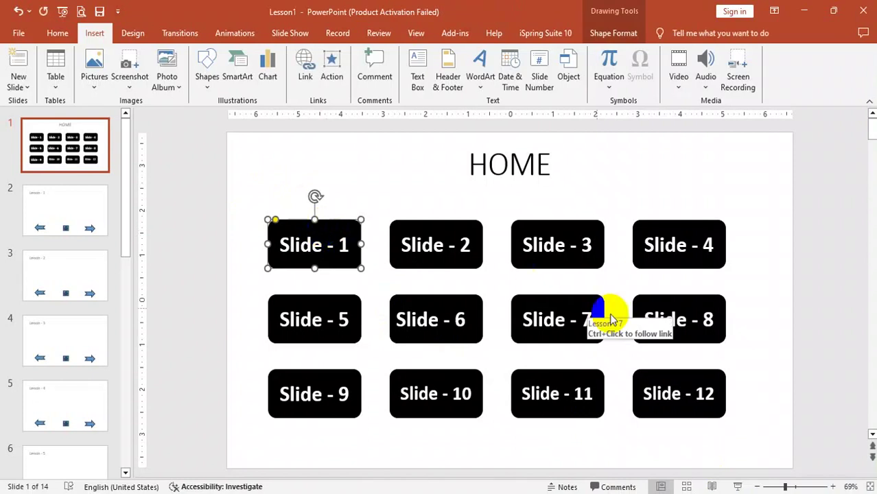
{"action": "left_click", "coordinate": [738, 486]}
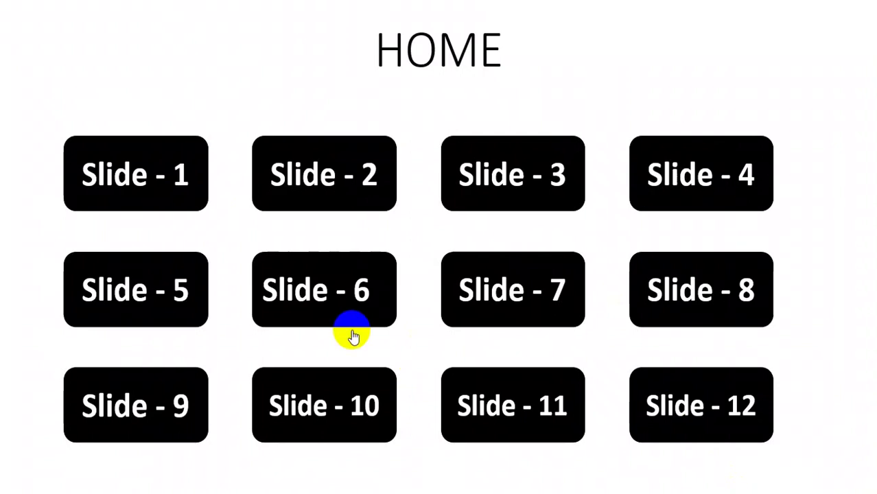
{"action": "left_click", "coordinate": [161, 204]}
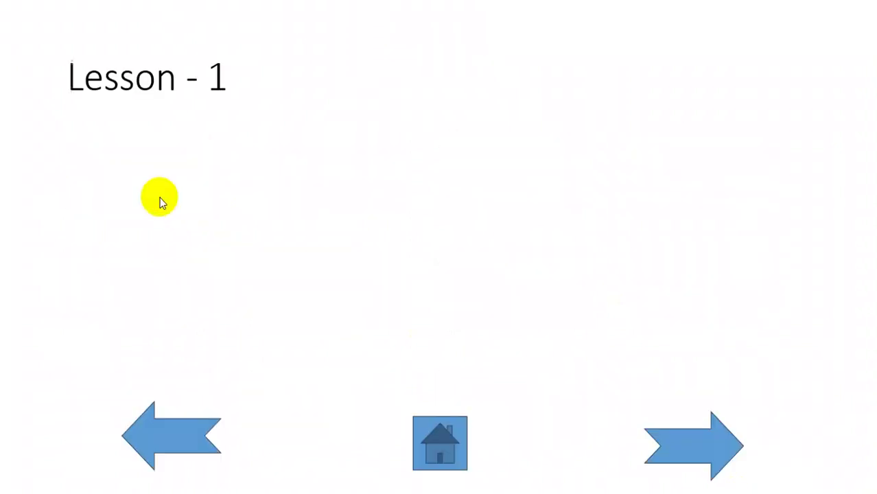
{"action": "left_click", "coordinate": [690, 446]}
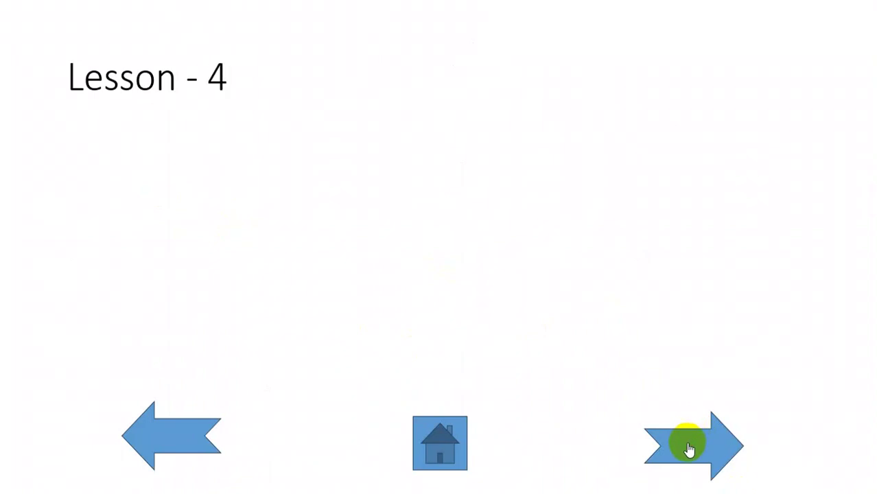
{"action": "left_click", "coordinate": [150, 437]}
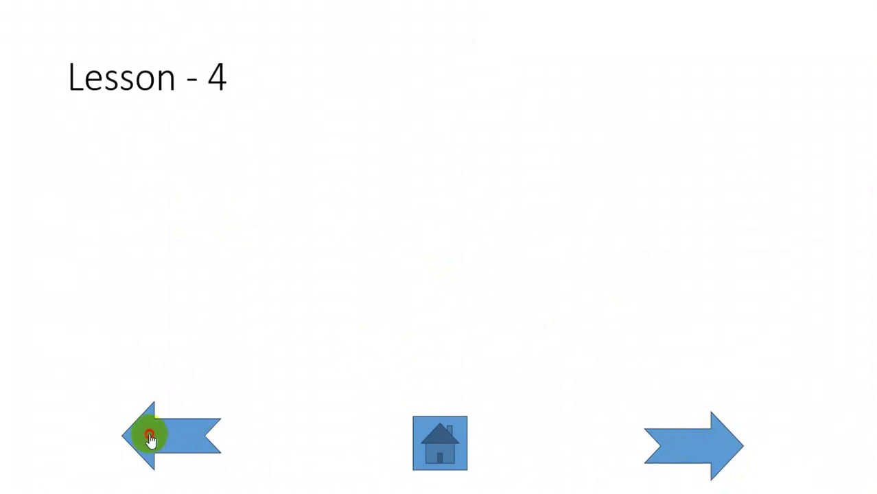
{"action": "left_click", "coordinate": [446, 444]}
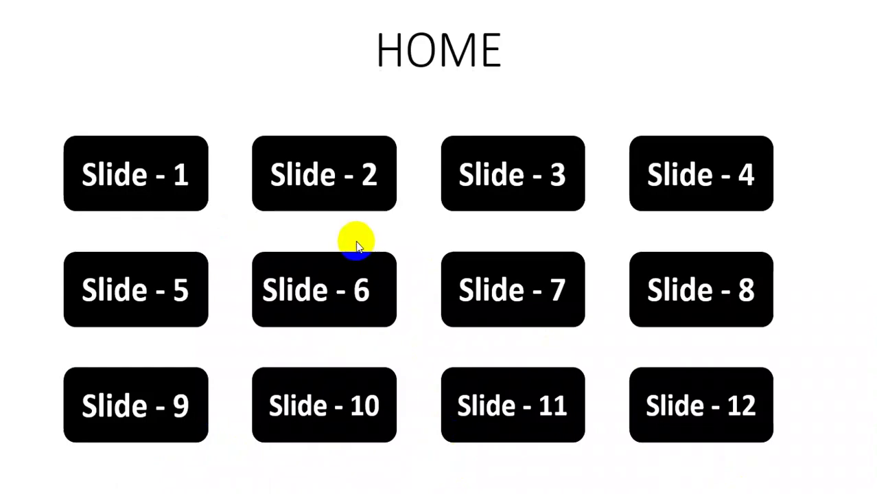
{"action": "left_click", "coordinate": [524, 294]}
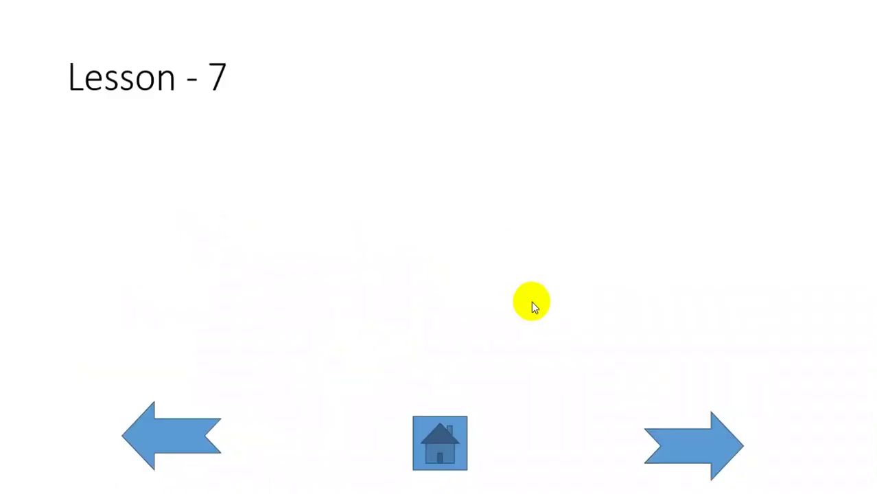
{"action": "left_click", "coordinate": [429, 441]}
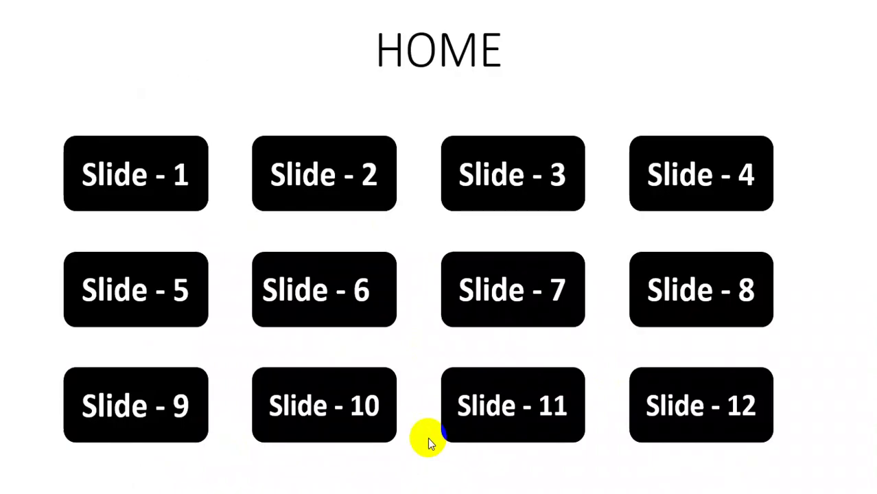
{"action": "key", "text": "Escape"}
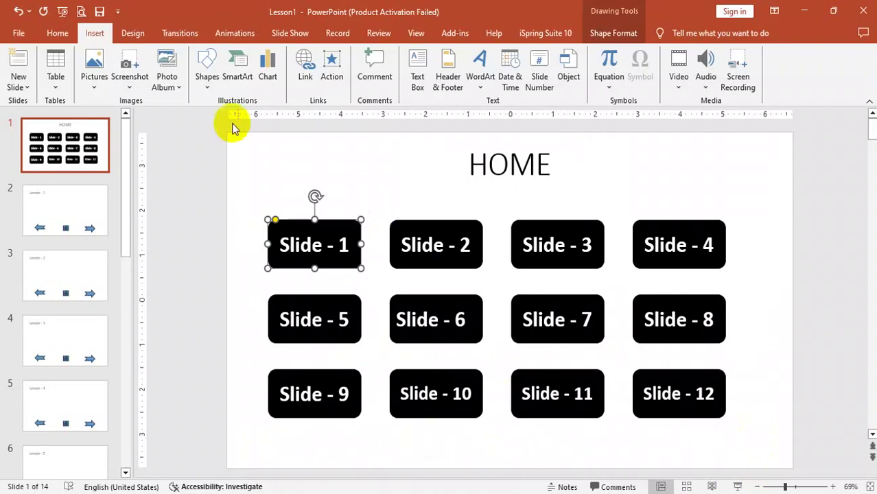
{"action": "left_click", "coordinate": [292, 34]}
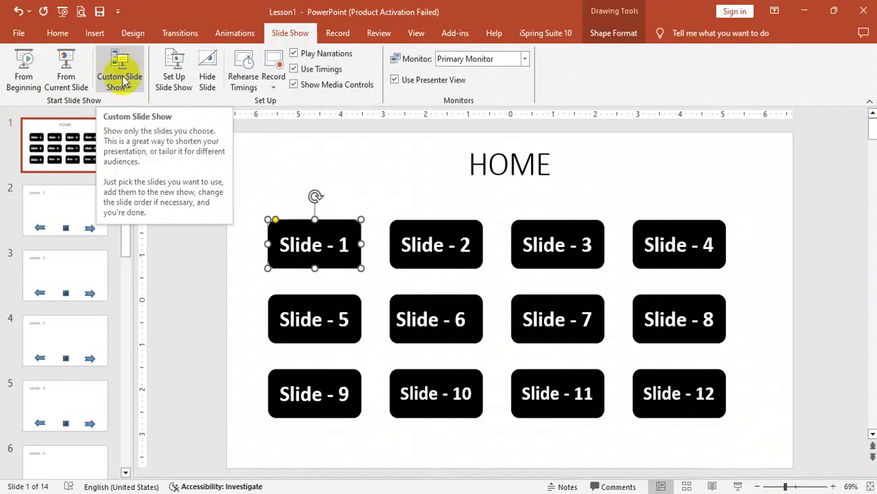
{"action": "left_click", "coordinate": [25, 86]}
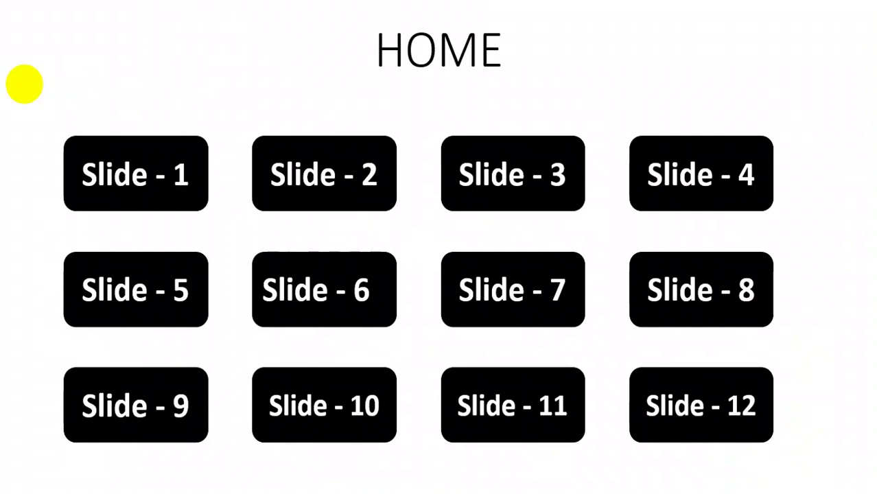
{"action": "left_click", "coordinate": [142, 267]}
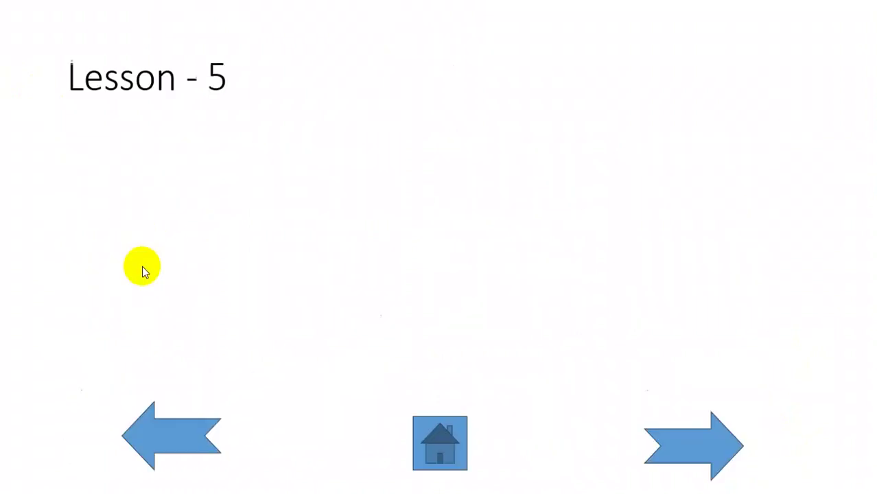
{"action": "left_click", "coordinate": [433, 450]}
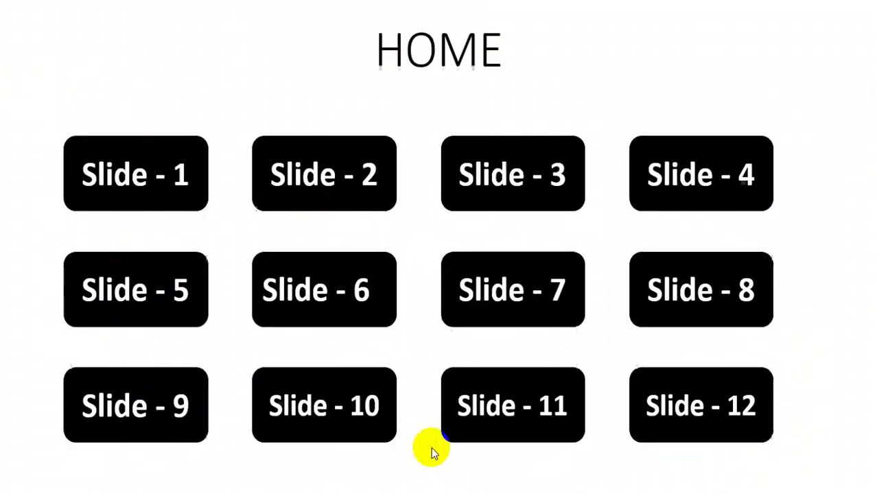
{"action": "left_click", "coordinate": [348, 302]}
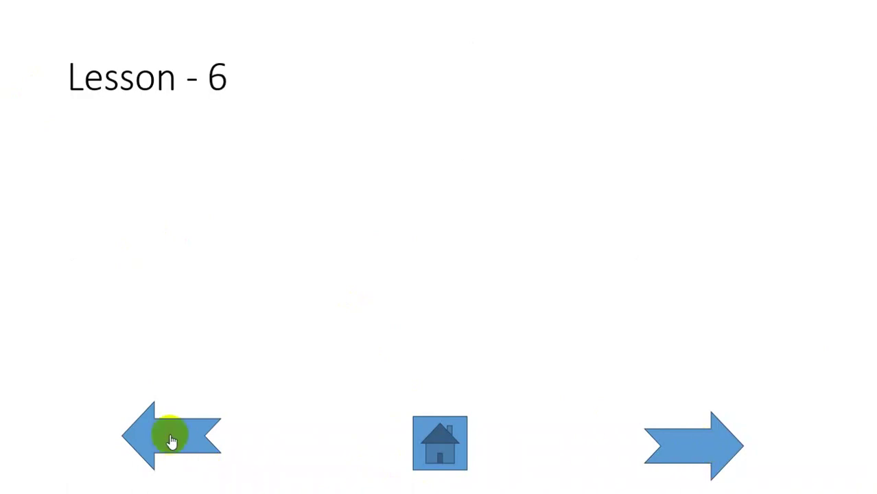
{"action": "left_click", "coordinate": [434, 453]}
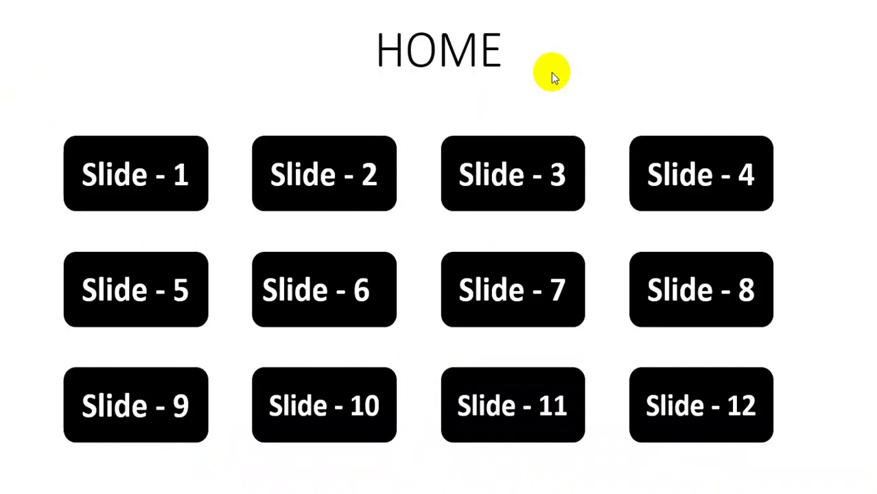
{"action": "key", "text": "Escape"}
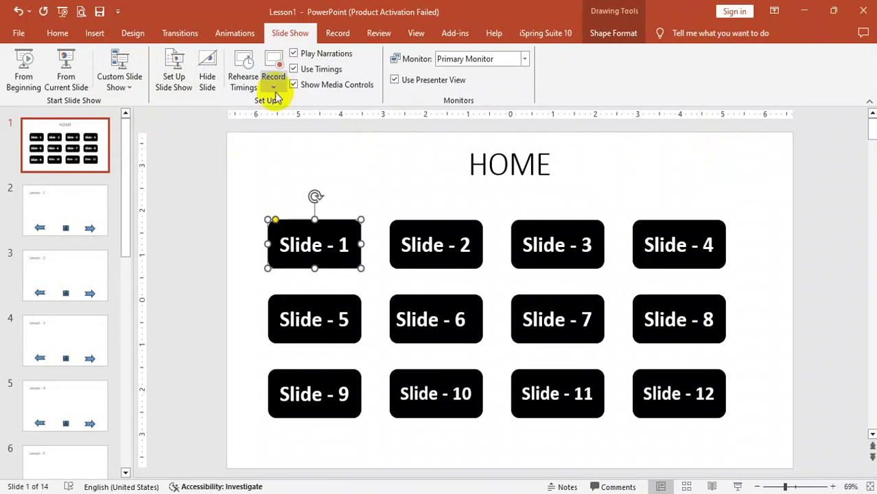
Draw a Multiplication Sign shape at the HOME slide's top-right and fill it red.
{"action": "left_click", "coordinate": [97, 33]}
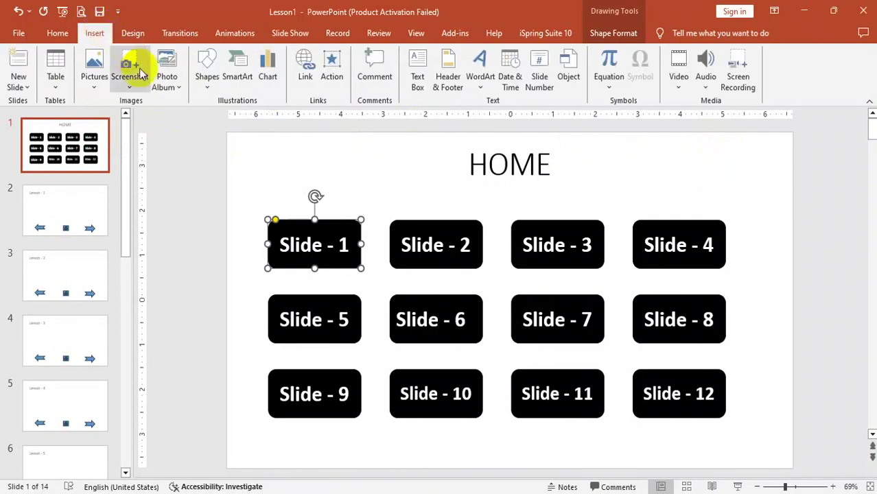
{"action": "left_click", "coordinate": [209, 93]}
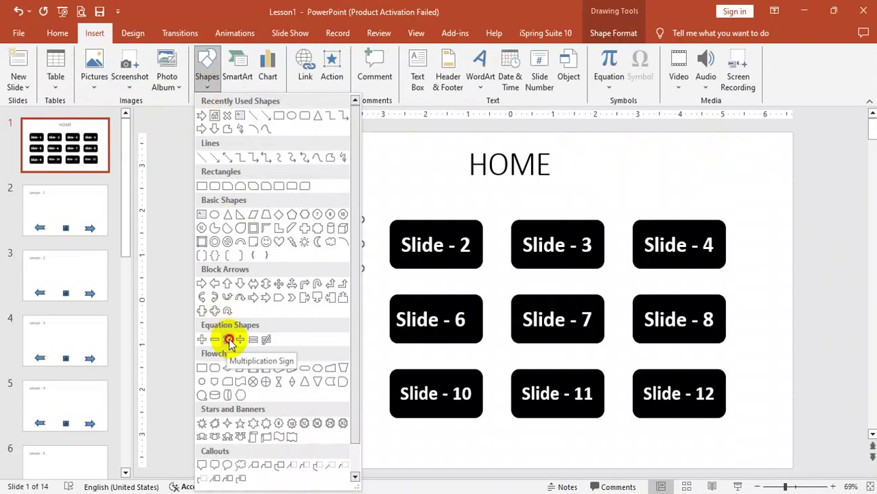
{"action": "left_click", "coordinate": [229, 341]}
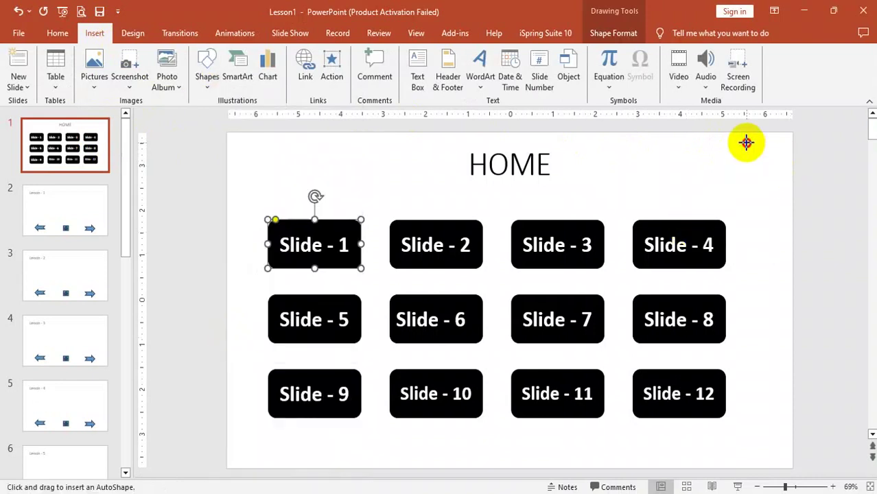
{"action": "mouse_move", "coordinate": [751, 152]}
{"action": "left_mouse_down"}
{"action": "mouse_move", "coordinate": [786, 182]}
{"action": "mouse_move", "coordinate": [768, 159]}
{"action": "mouse_move", "coordinate": [743, 162]}
{"action": "mouse_move", "coordinate": [718, 147]}
{"action": "left_mouse_up"}
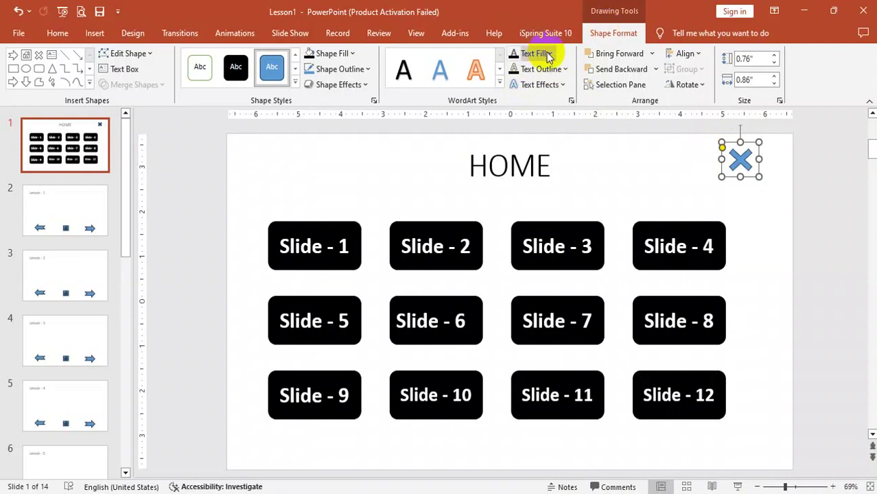
{"action": "left_click", "coordinate": [346, 54]}
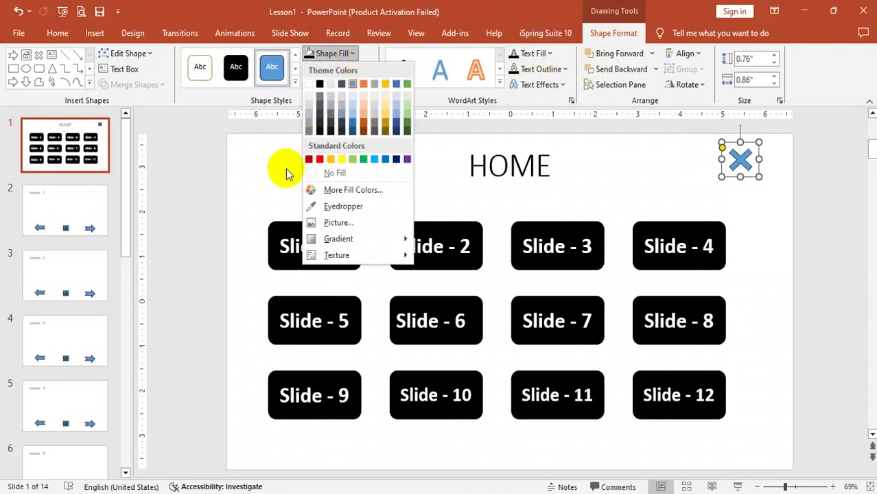
{"action": "left_click", "coordinate": [319, 160]}
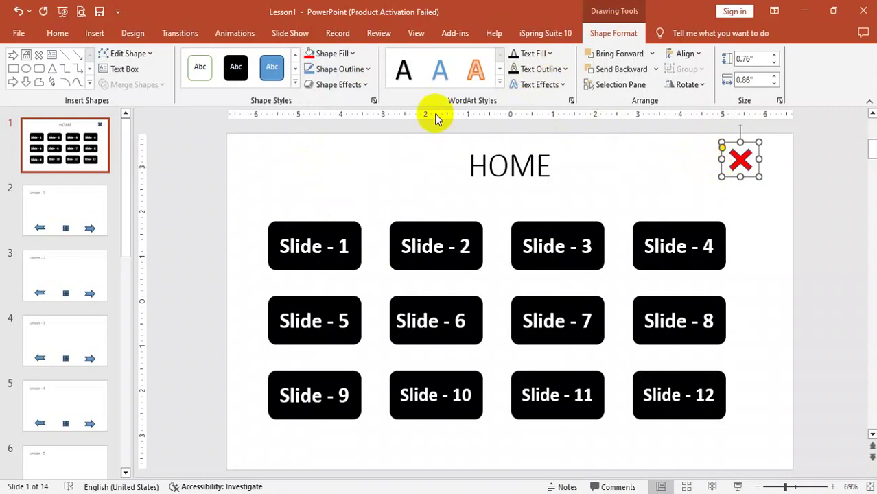
Give the red X a click action that hyperlinks to End Show.
{"action": "left_click", "coordinate": [96, 34]}
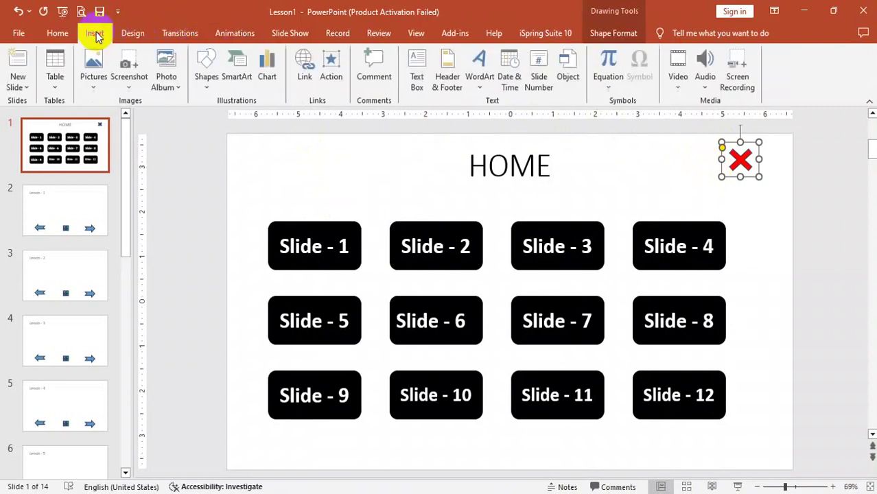
{"action": "left_click", "coordinate": [330, 69]}
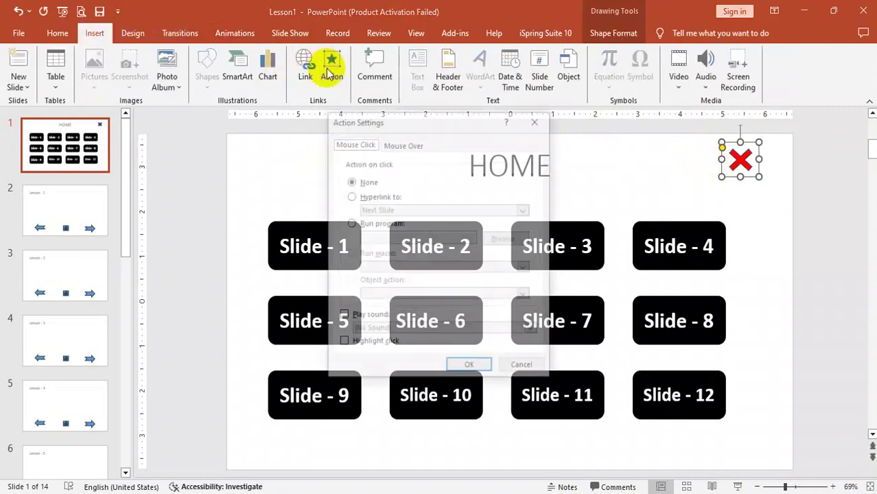
{"action": "left_click", "coordinate": [361, 199]}
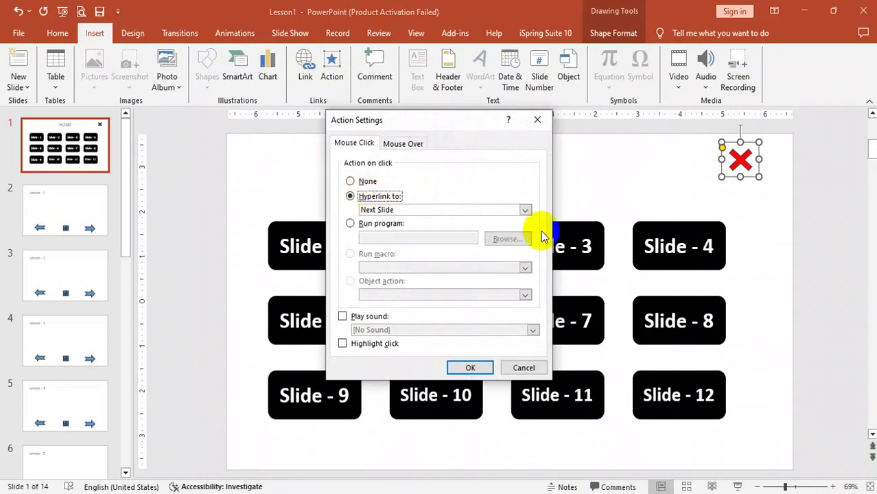
{"action": "left_click", "coordinate": [526, 212]}
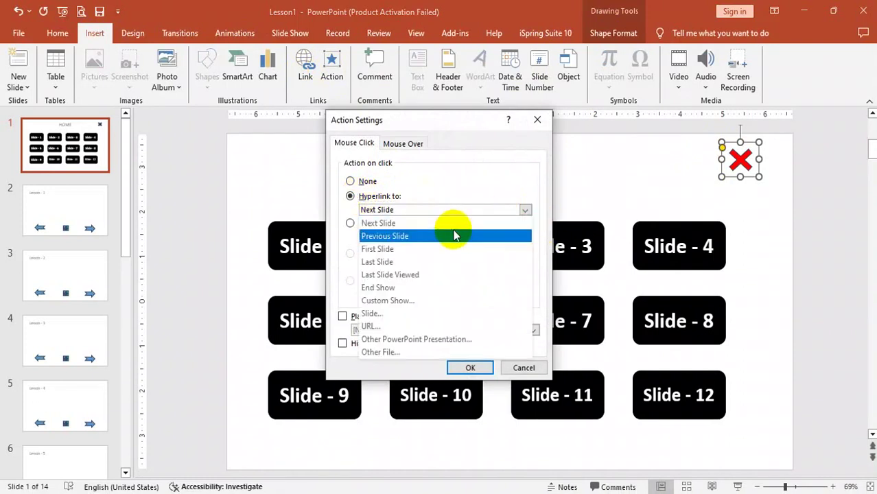
{"action": "left_click", "coordinate": [408, 288]}
{"action": "left_click", "coordinate": [469, 367]}
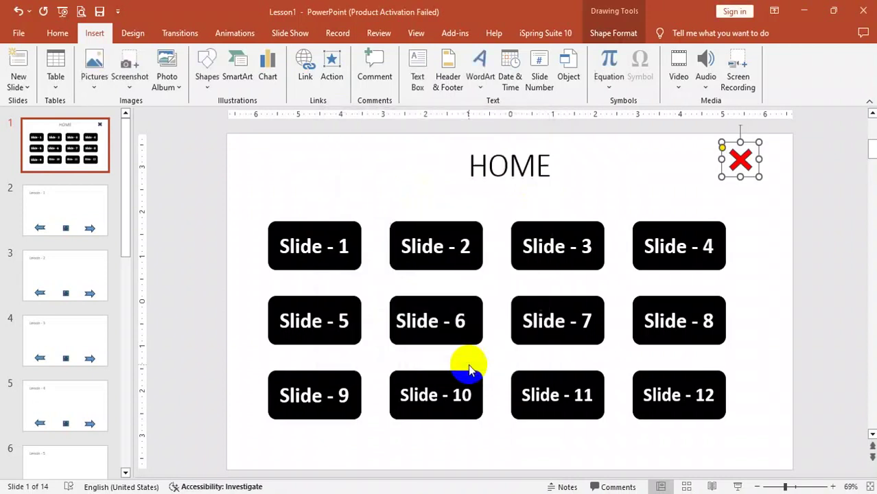
{"action": "left_click", "coordinate": [731, 486]}
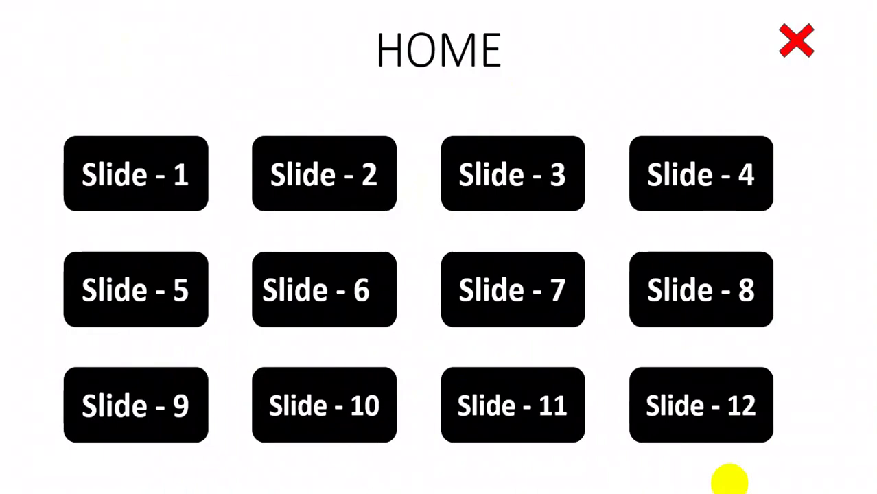
{"action": "left_click", "coordinate": [161, 191]}
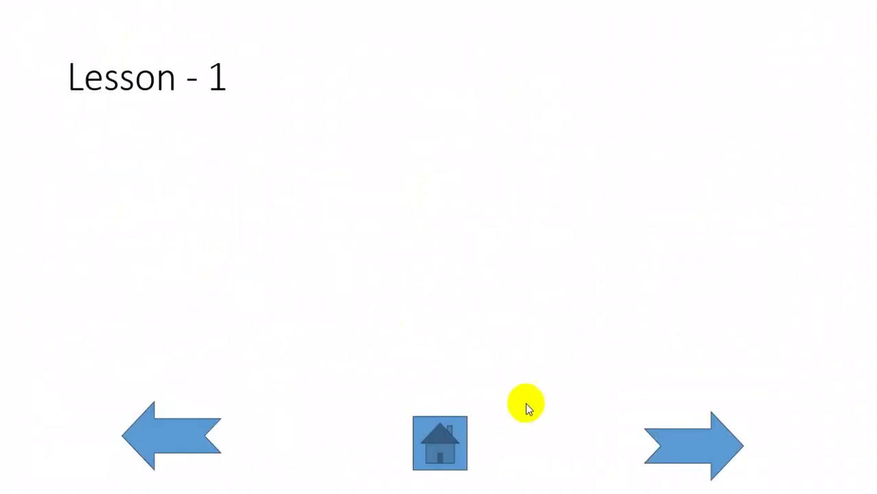
{"action": "left_click", "coordinate": [689, 440]}
{"action": "left_click", "coordinate": [439, 435]}
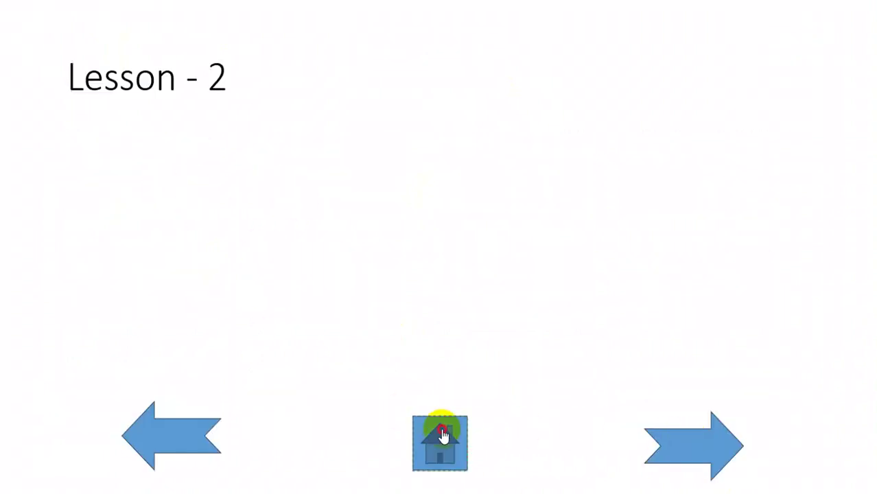
{"action": "left_click", "coordinate": [491, 173]}
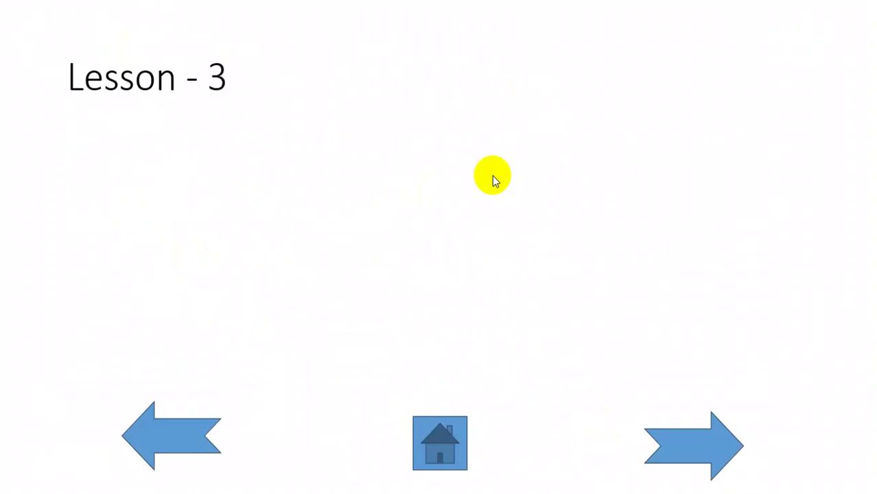
{"action": "left_click", "coordinate": [416, 459]}
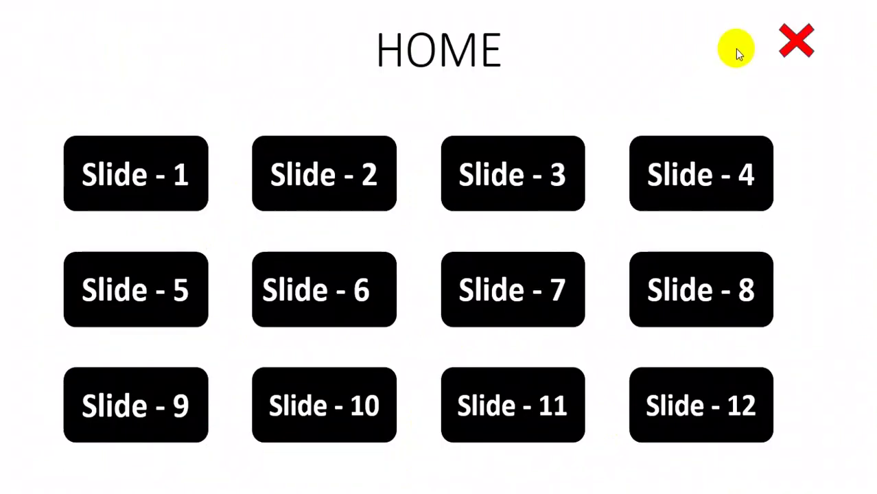
{"action": "left_click", "coordinate": [798, 44]}
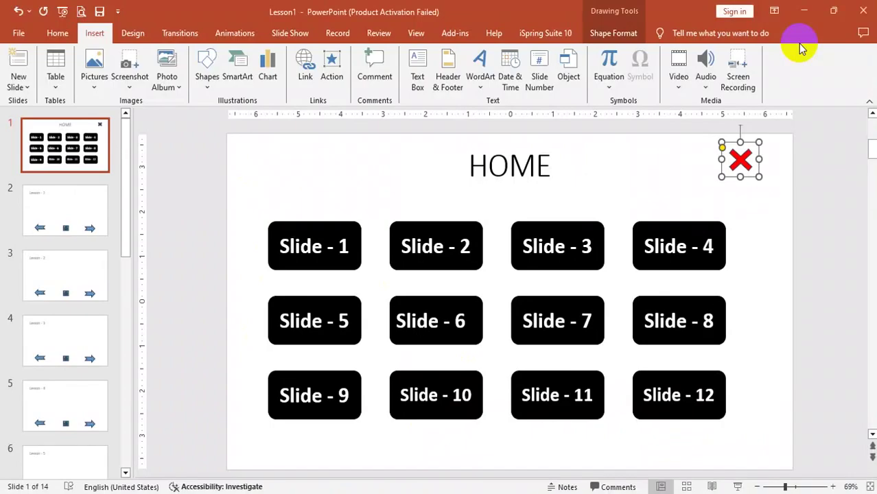